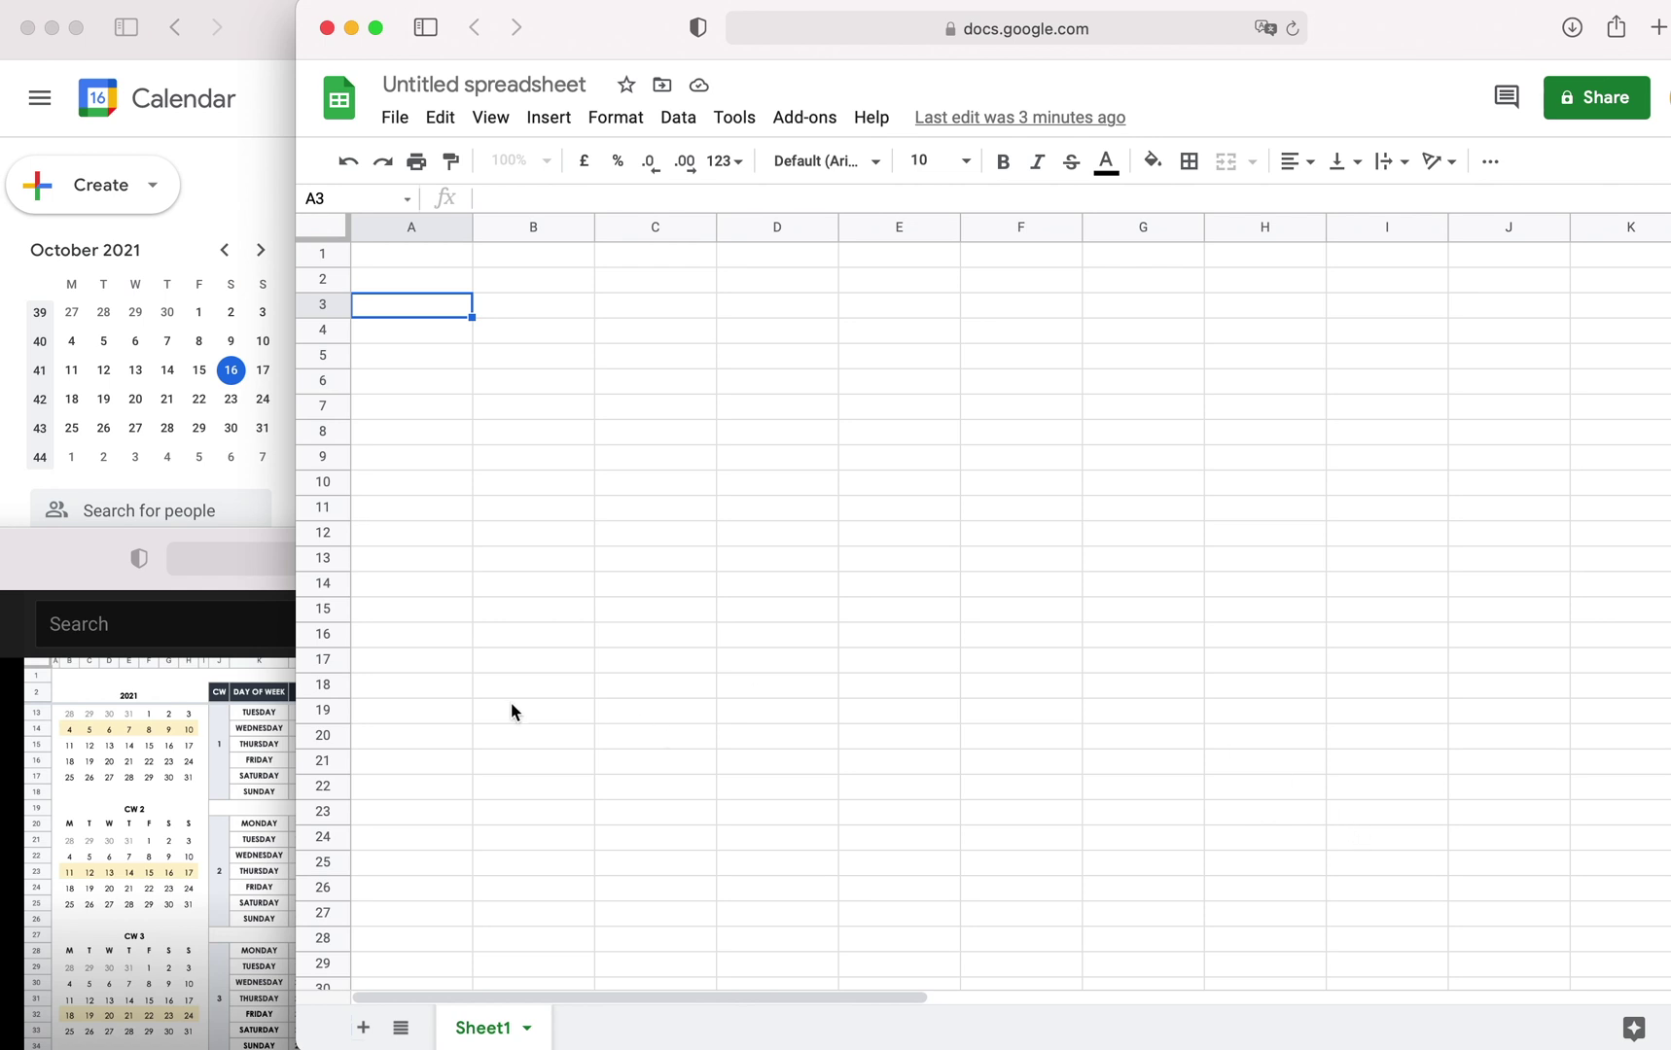
- After checking the reference calendar, enter the weekday letters M, T, W, T, F, S, S across A3:G3
left_click(118, 854)
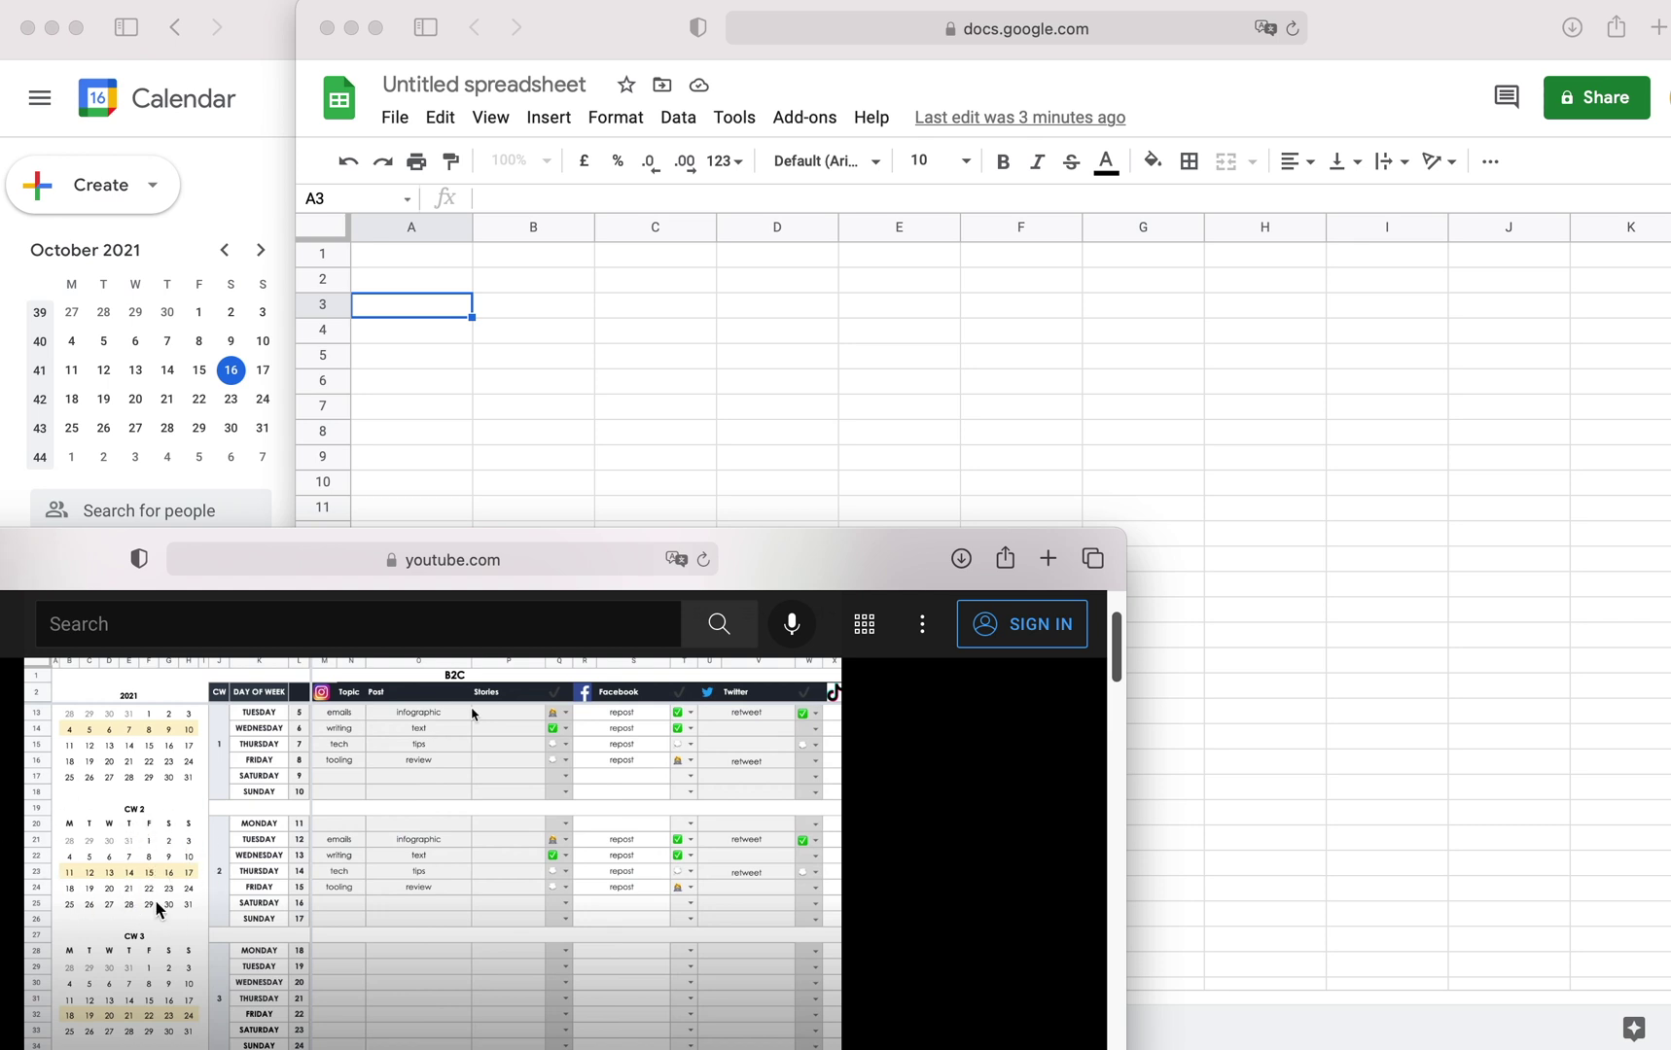
left_click(421, 313)
type("M")
key("Tab")
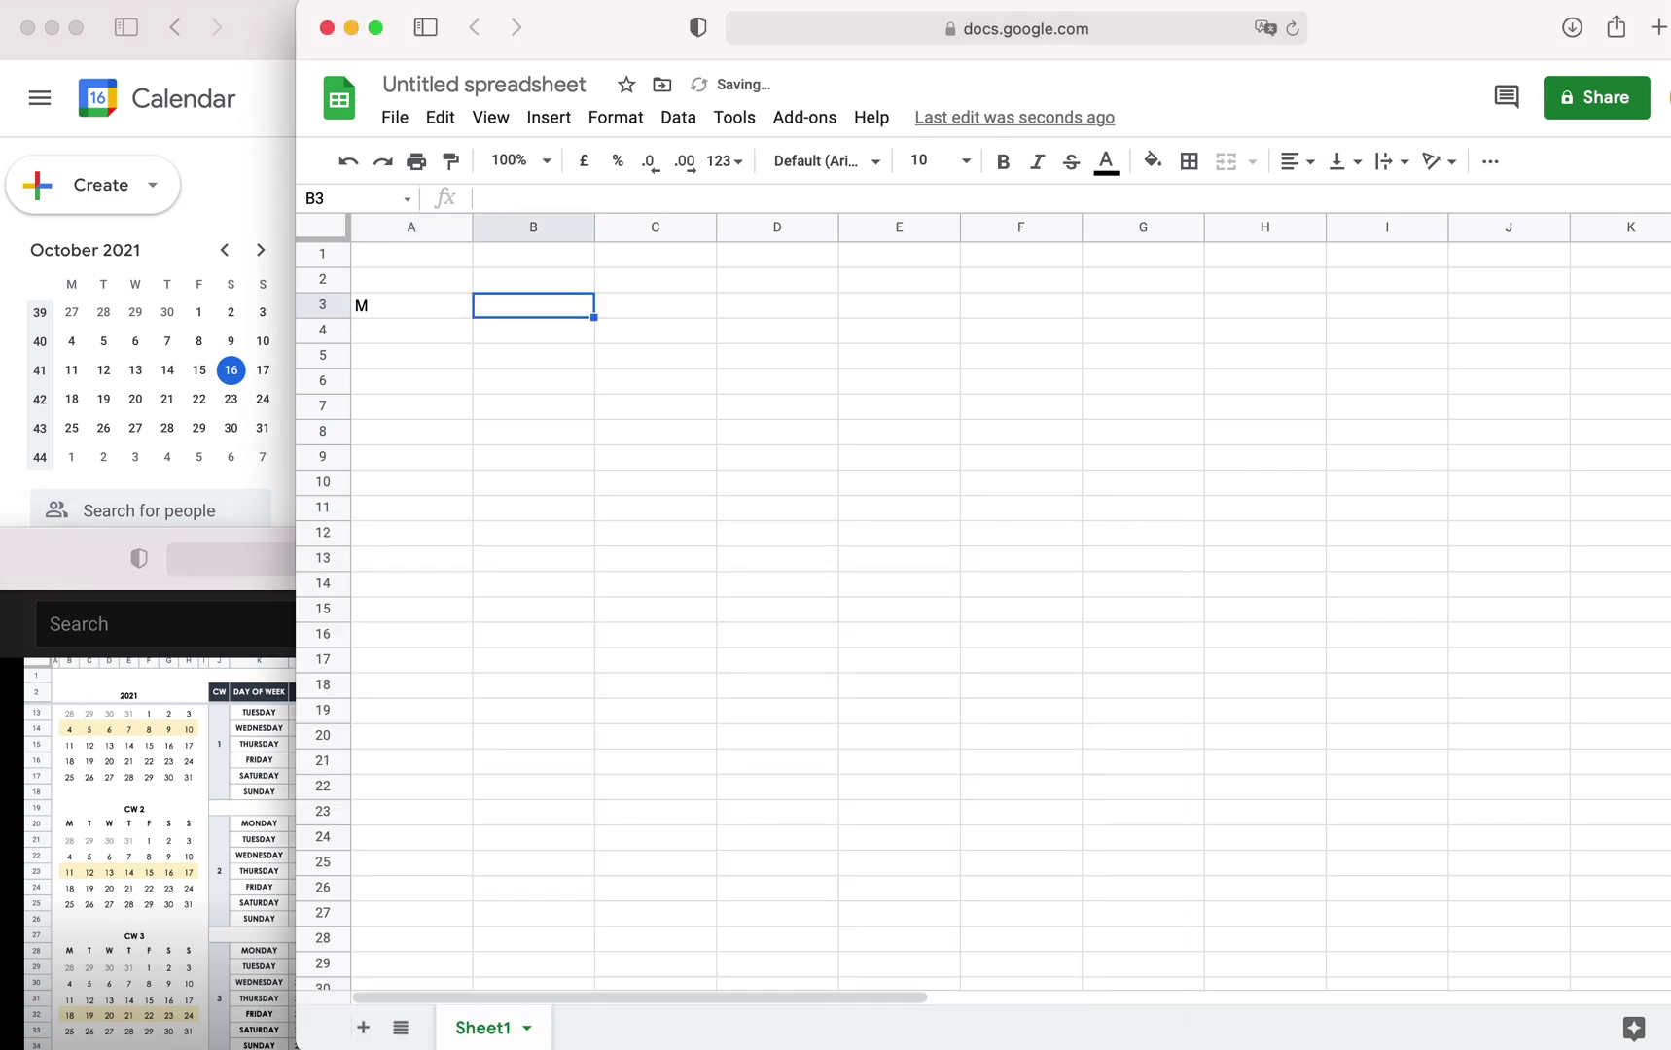
type("T")
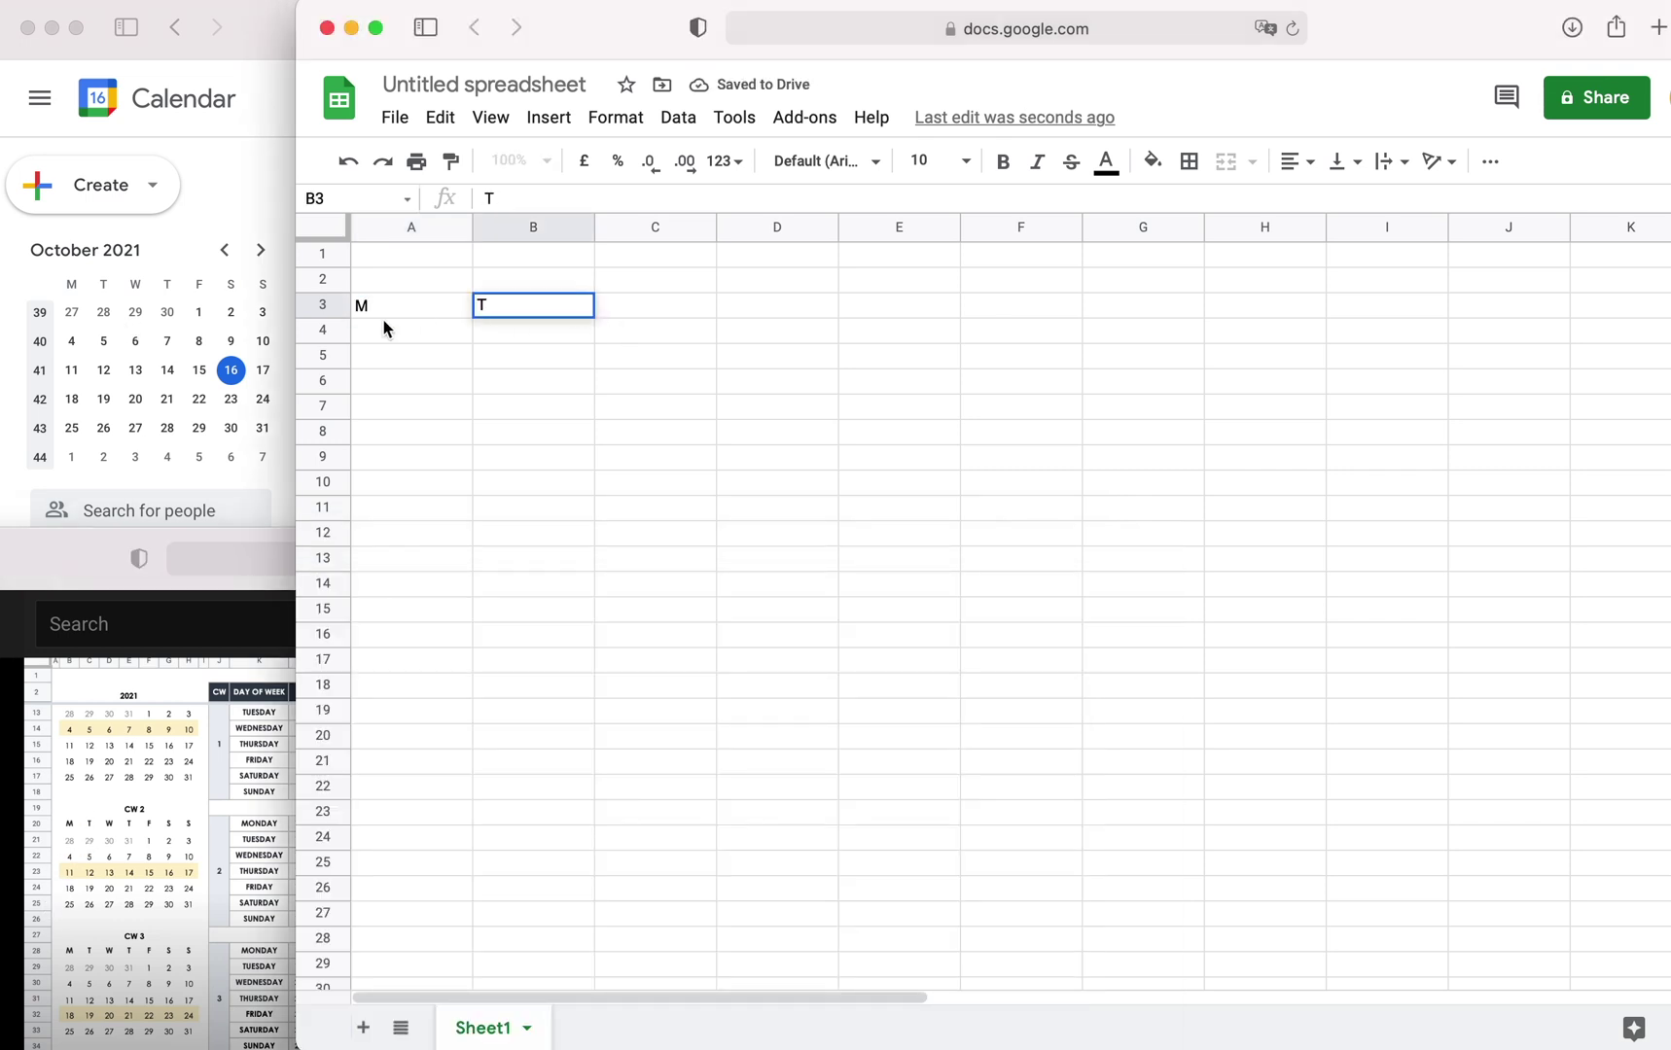
key("Tab")
type("W")
key("Tab")
type("T")
key("Tab")
type("F")
key("Tab")
type("S")
key("Tab")
type("S")
- Merge cells A2:G2 and enter the title CW 2
left_click(1051, 343)
left_click_drag(411, 280, 1148, 280)
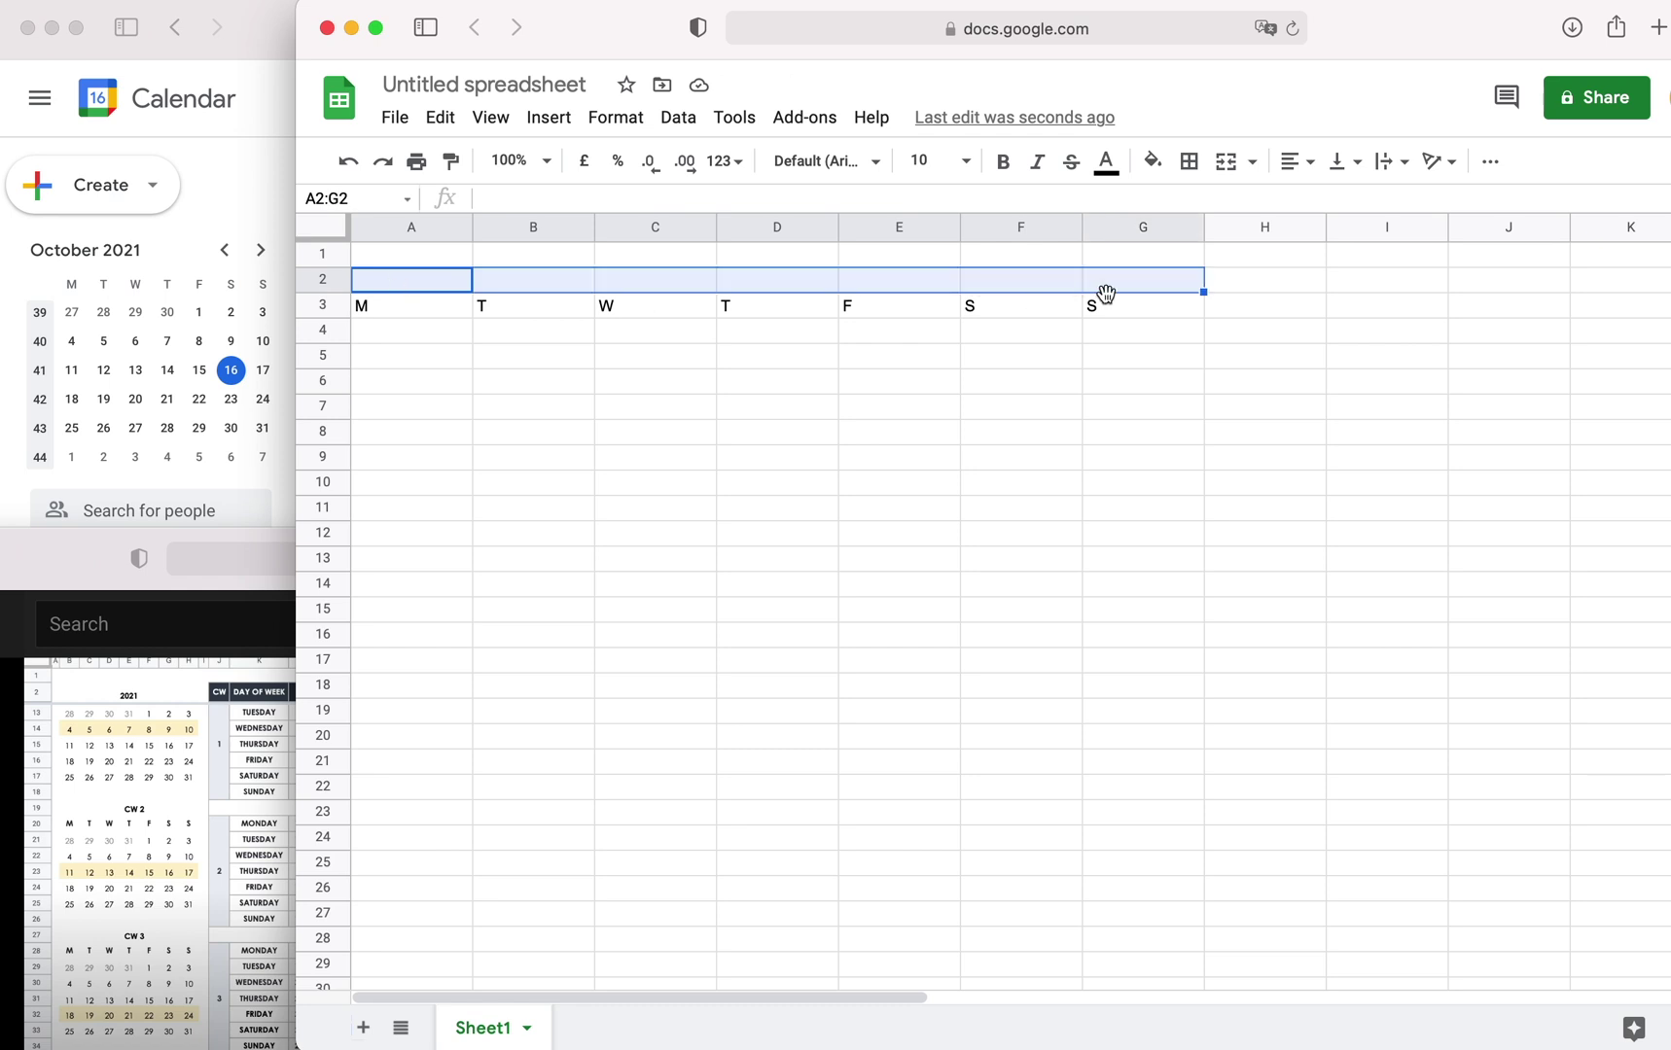
left_click(1227, 164)
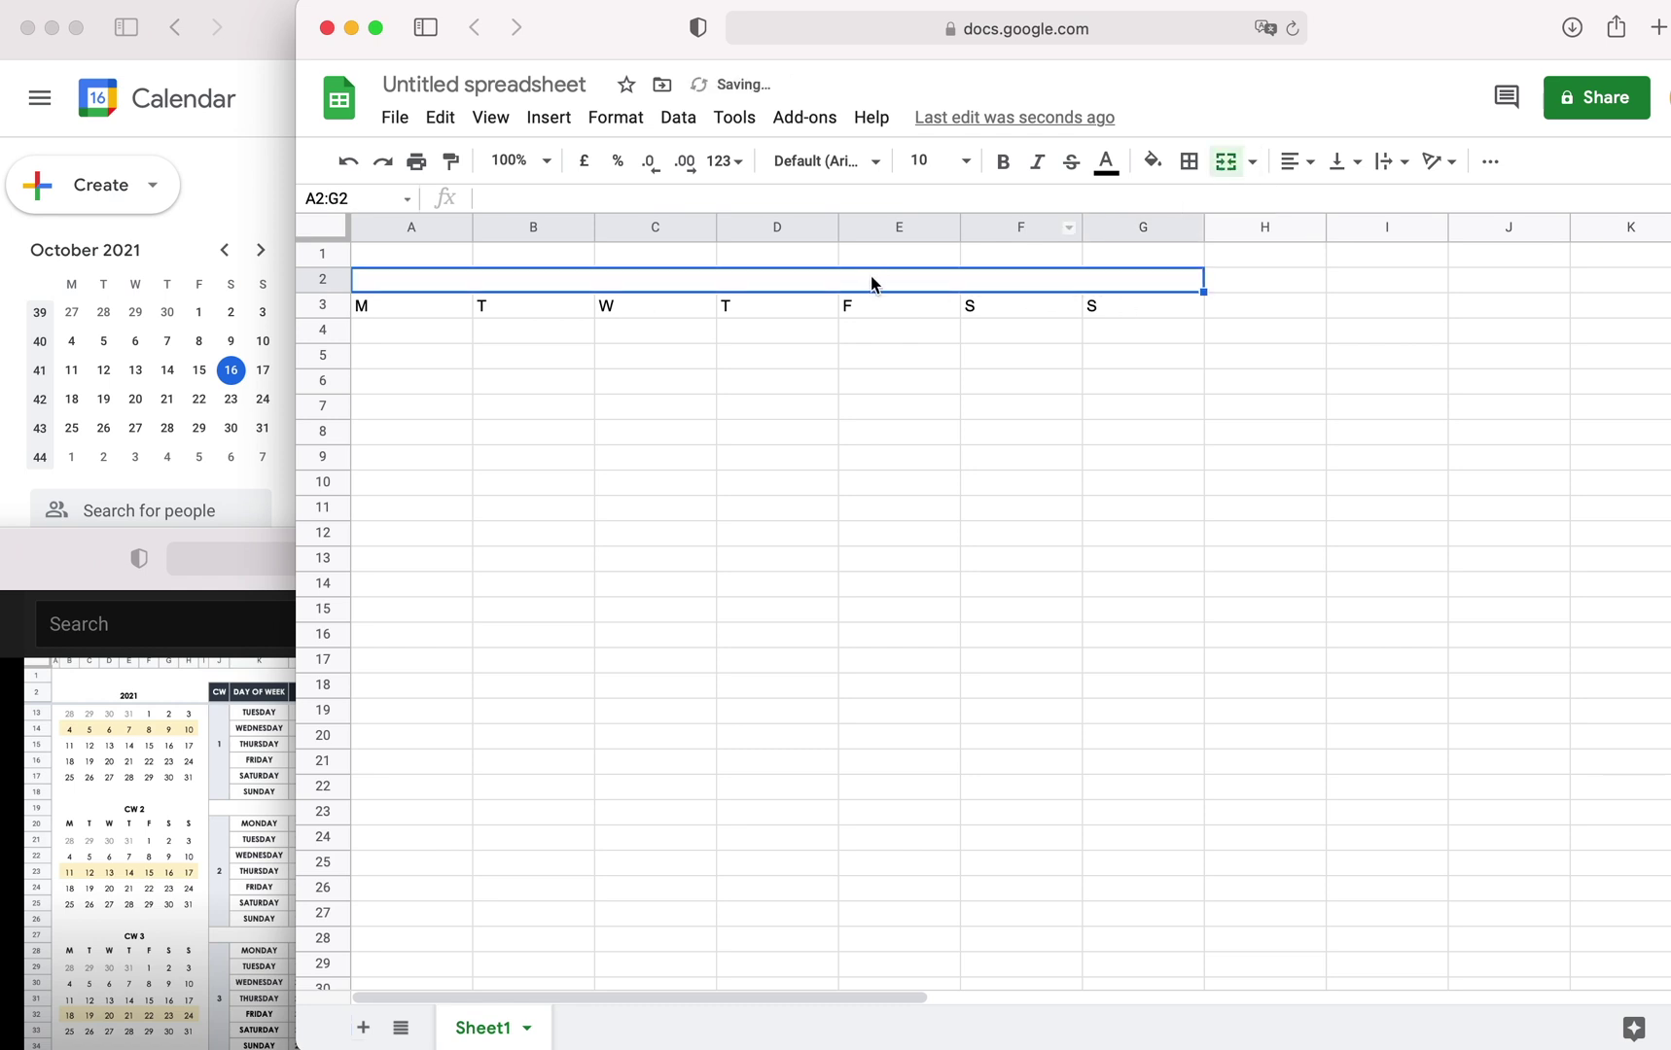
type("CW 2")
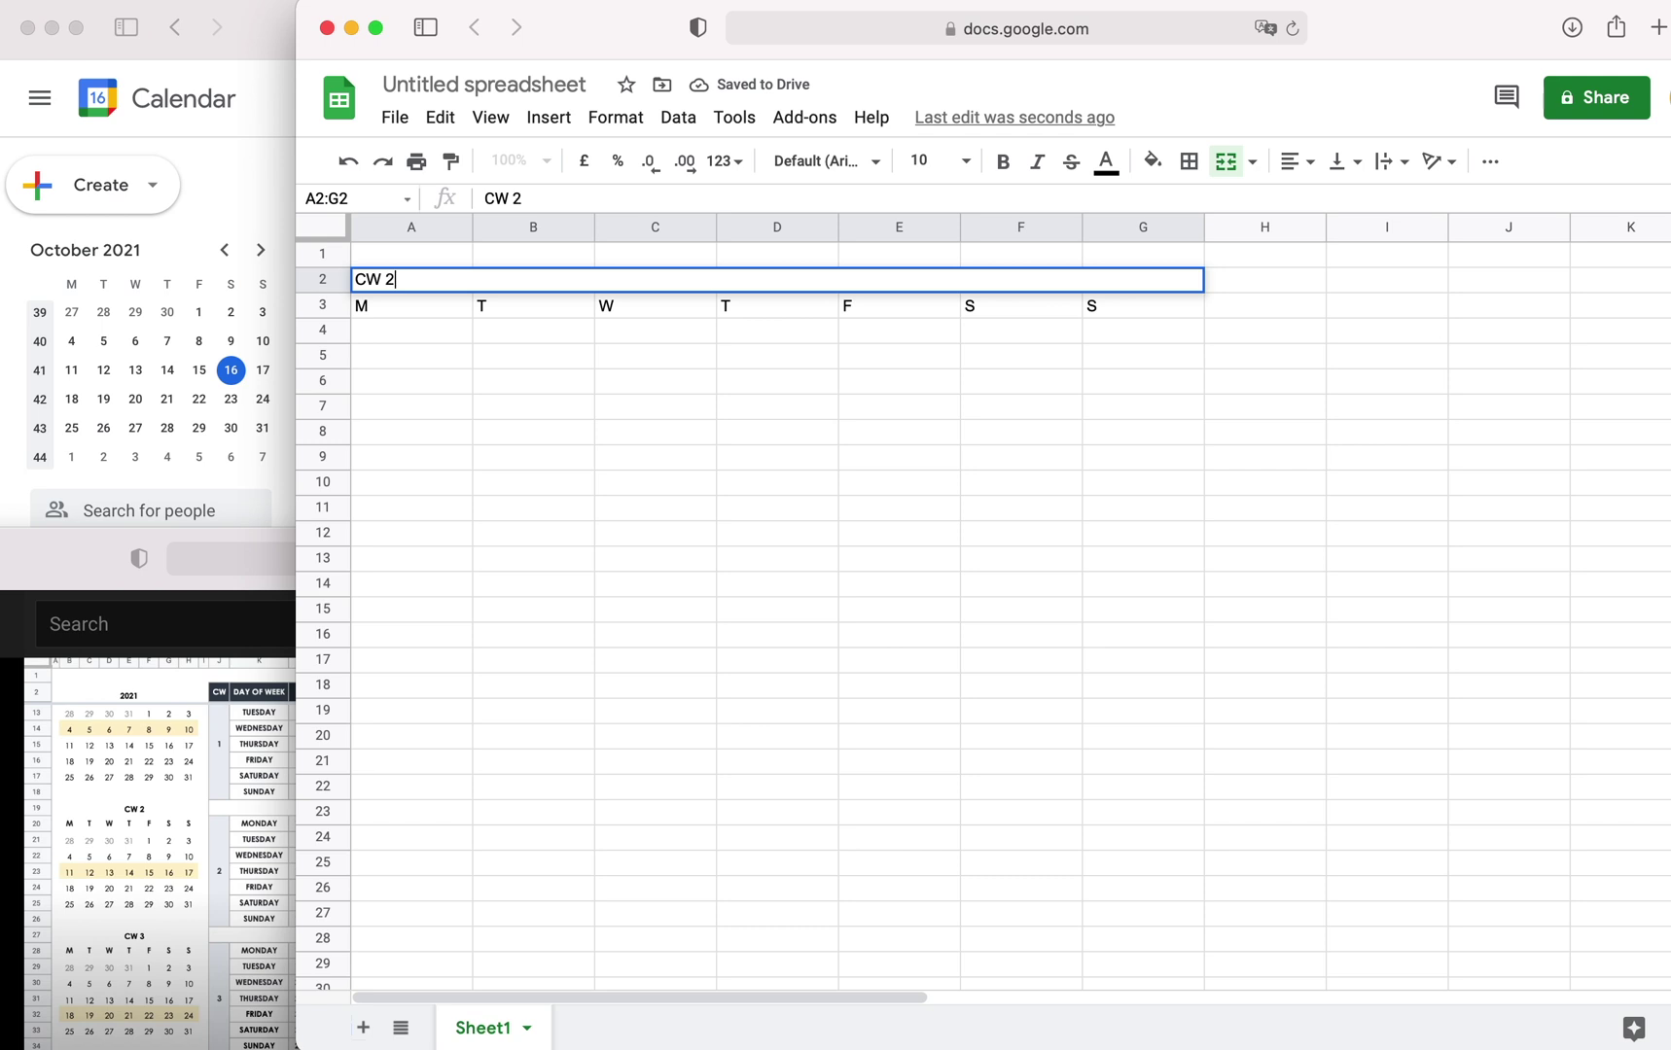
key("Return")
- Centre the CW 2 title horizontally in the merged cell
left_click(805, 277)
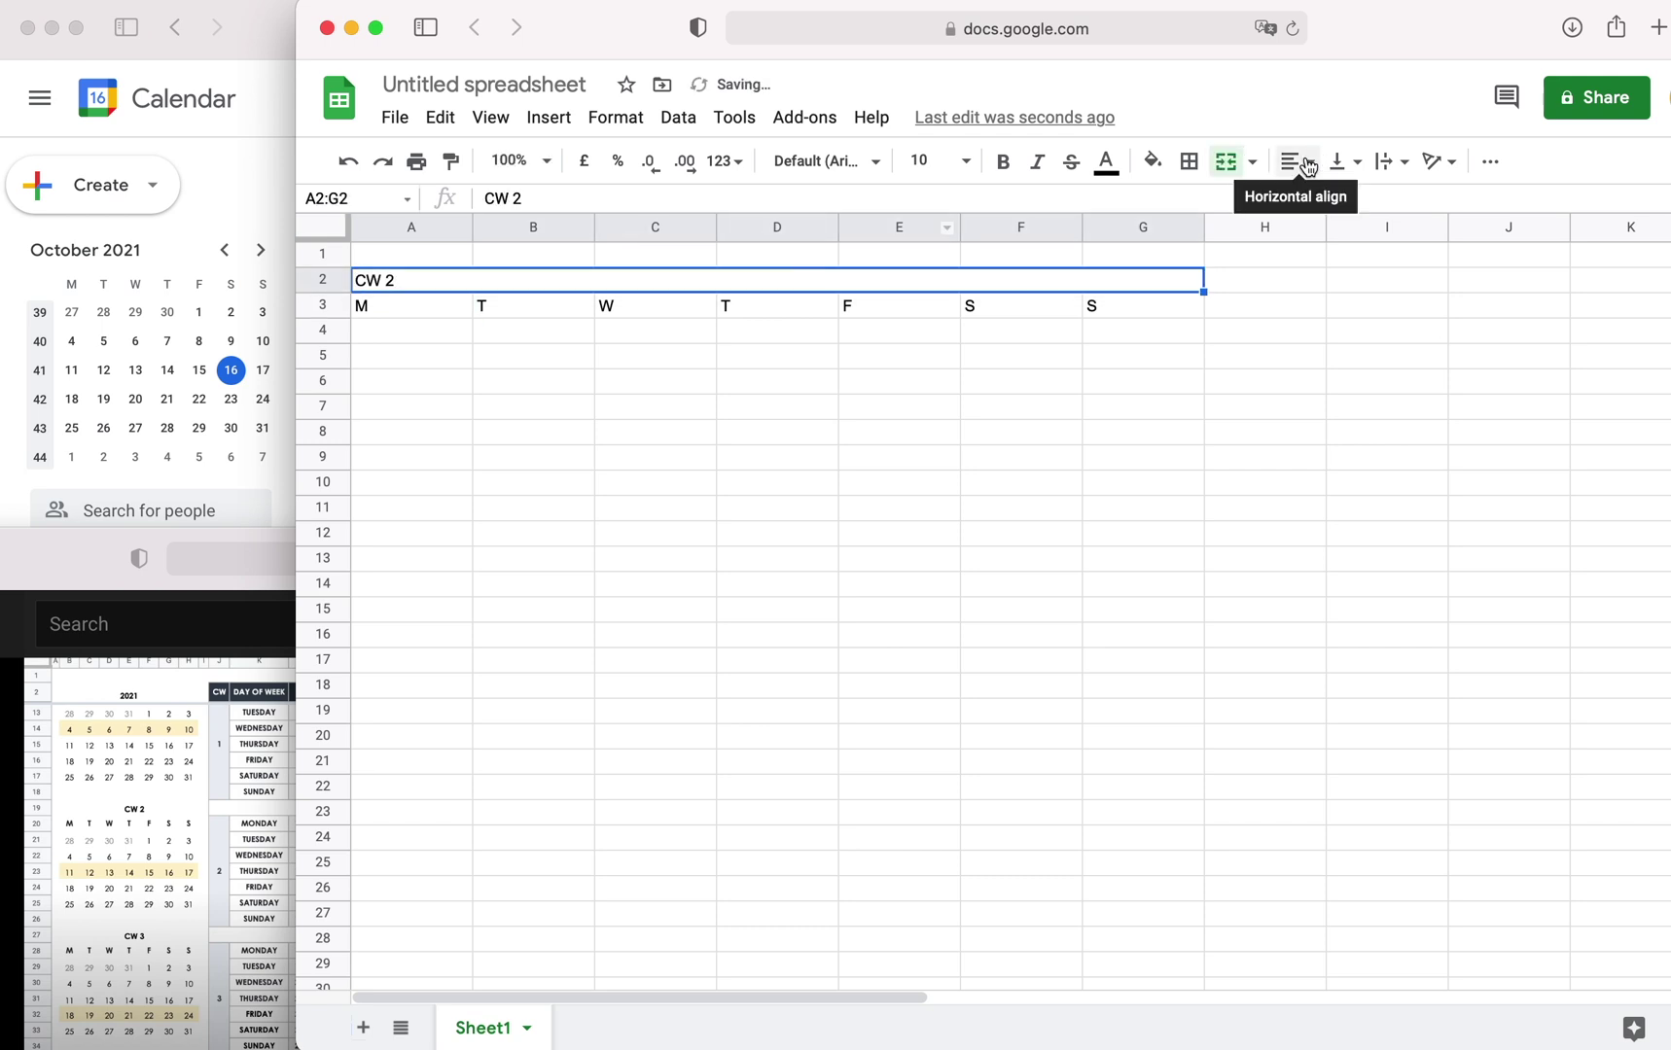
left_click(1298, 161)
left_click(1329, 205)
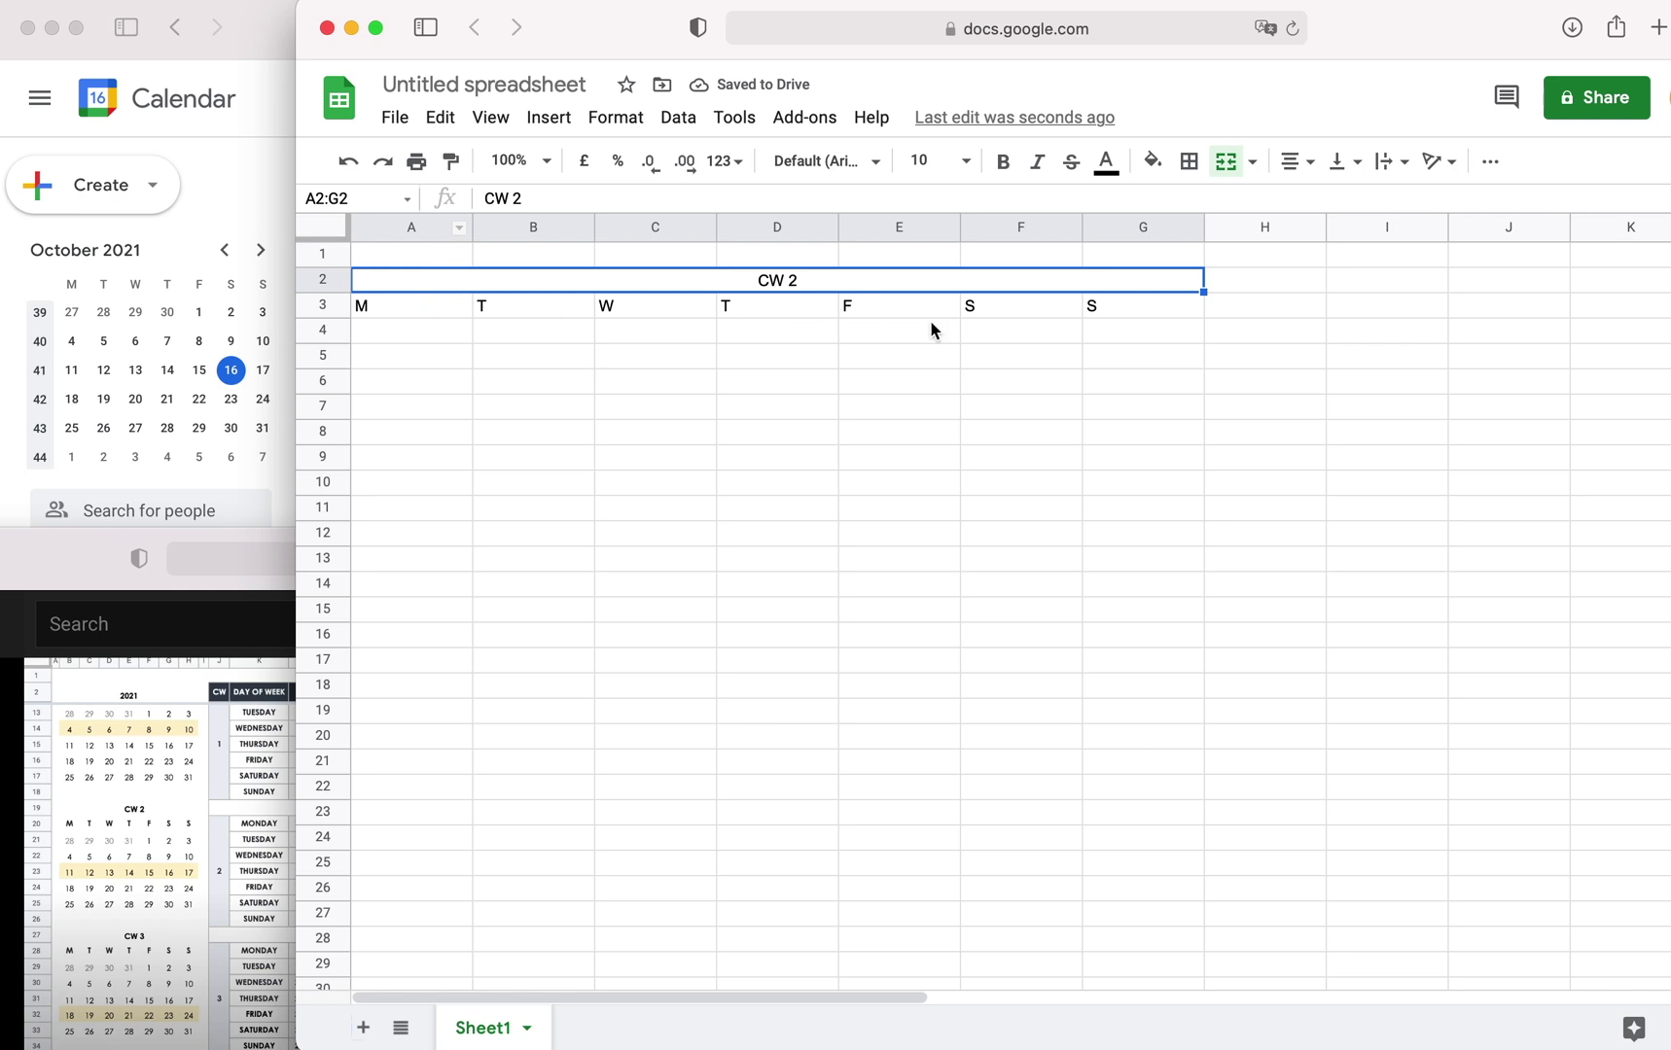
- Resize columns A through G to 25 pixels wide
left_click_drag(1151, 223, 443, 287)
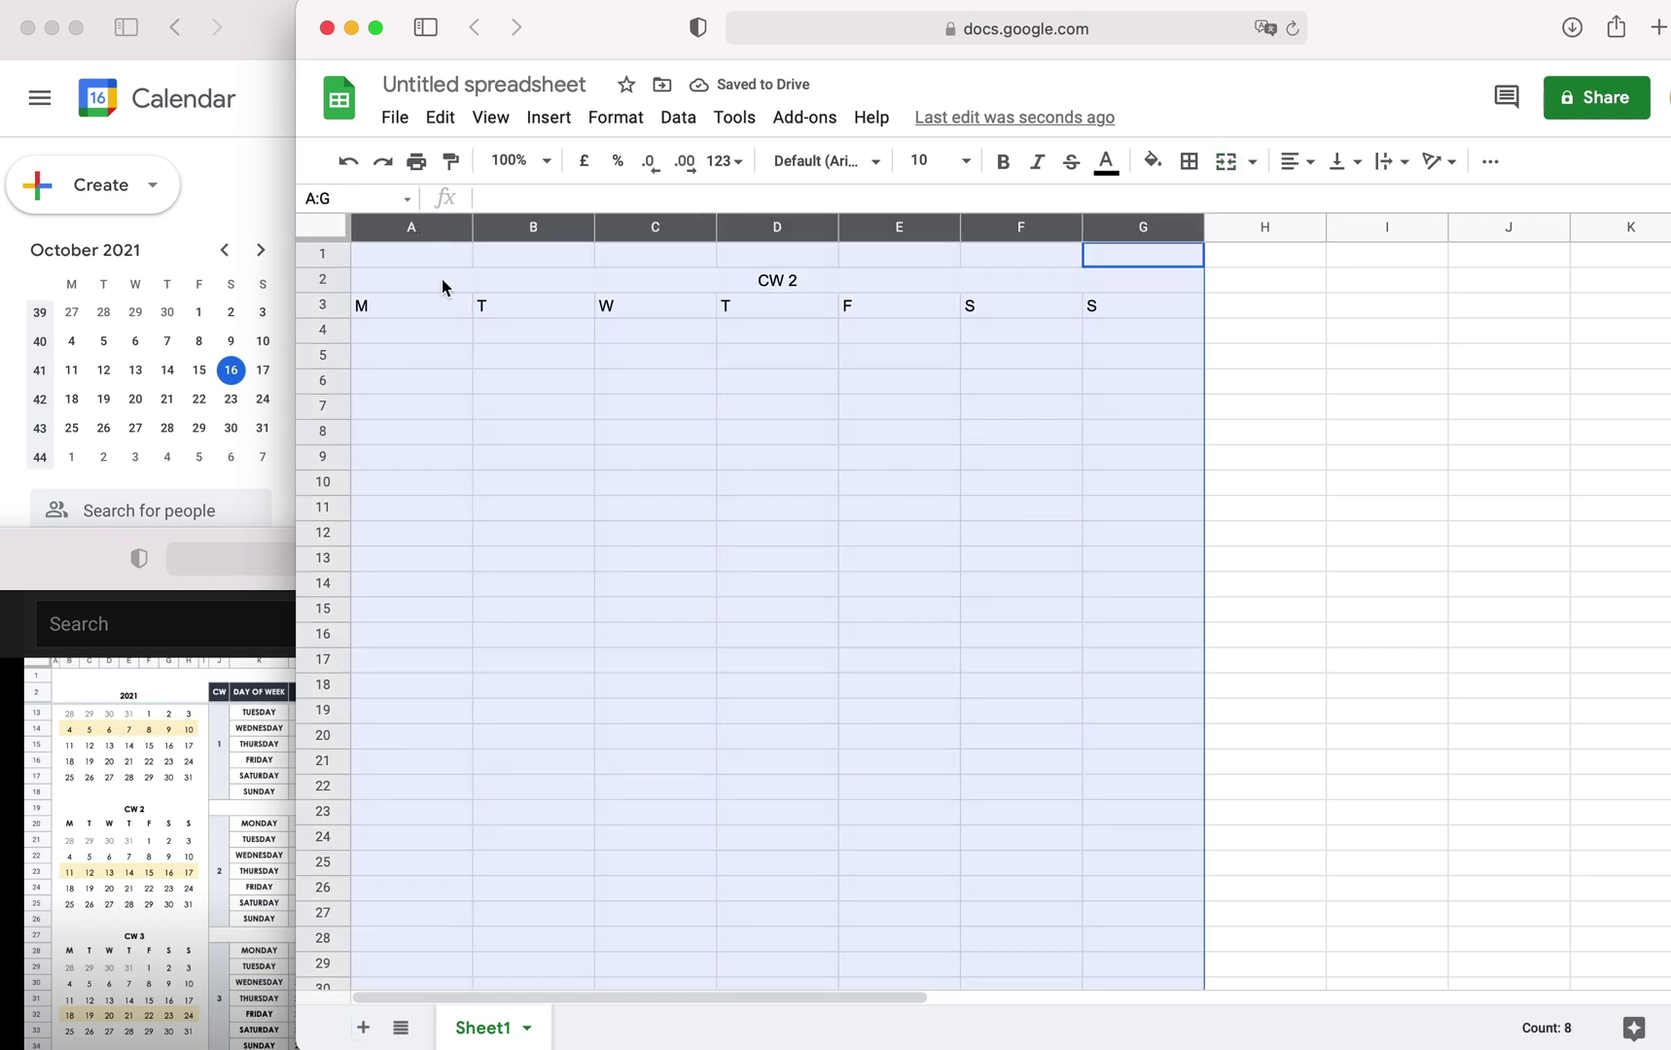
right_click(653, 228)
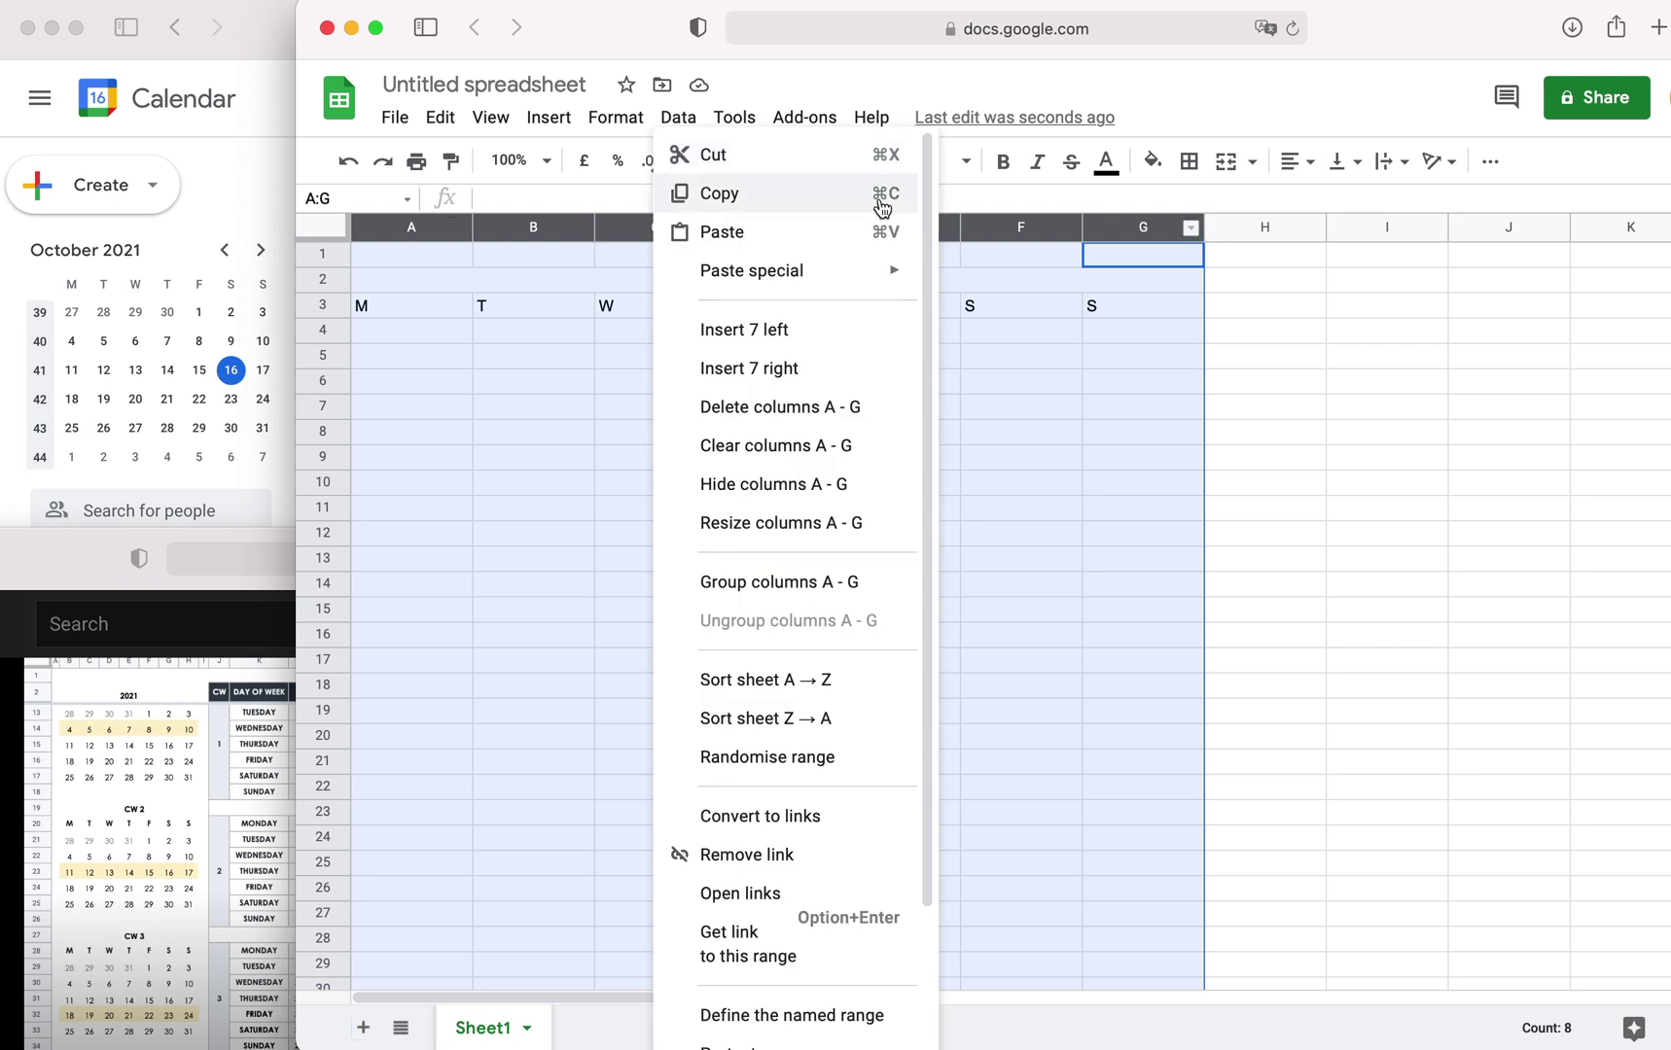
left_click(805, 530)
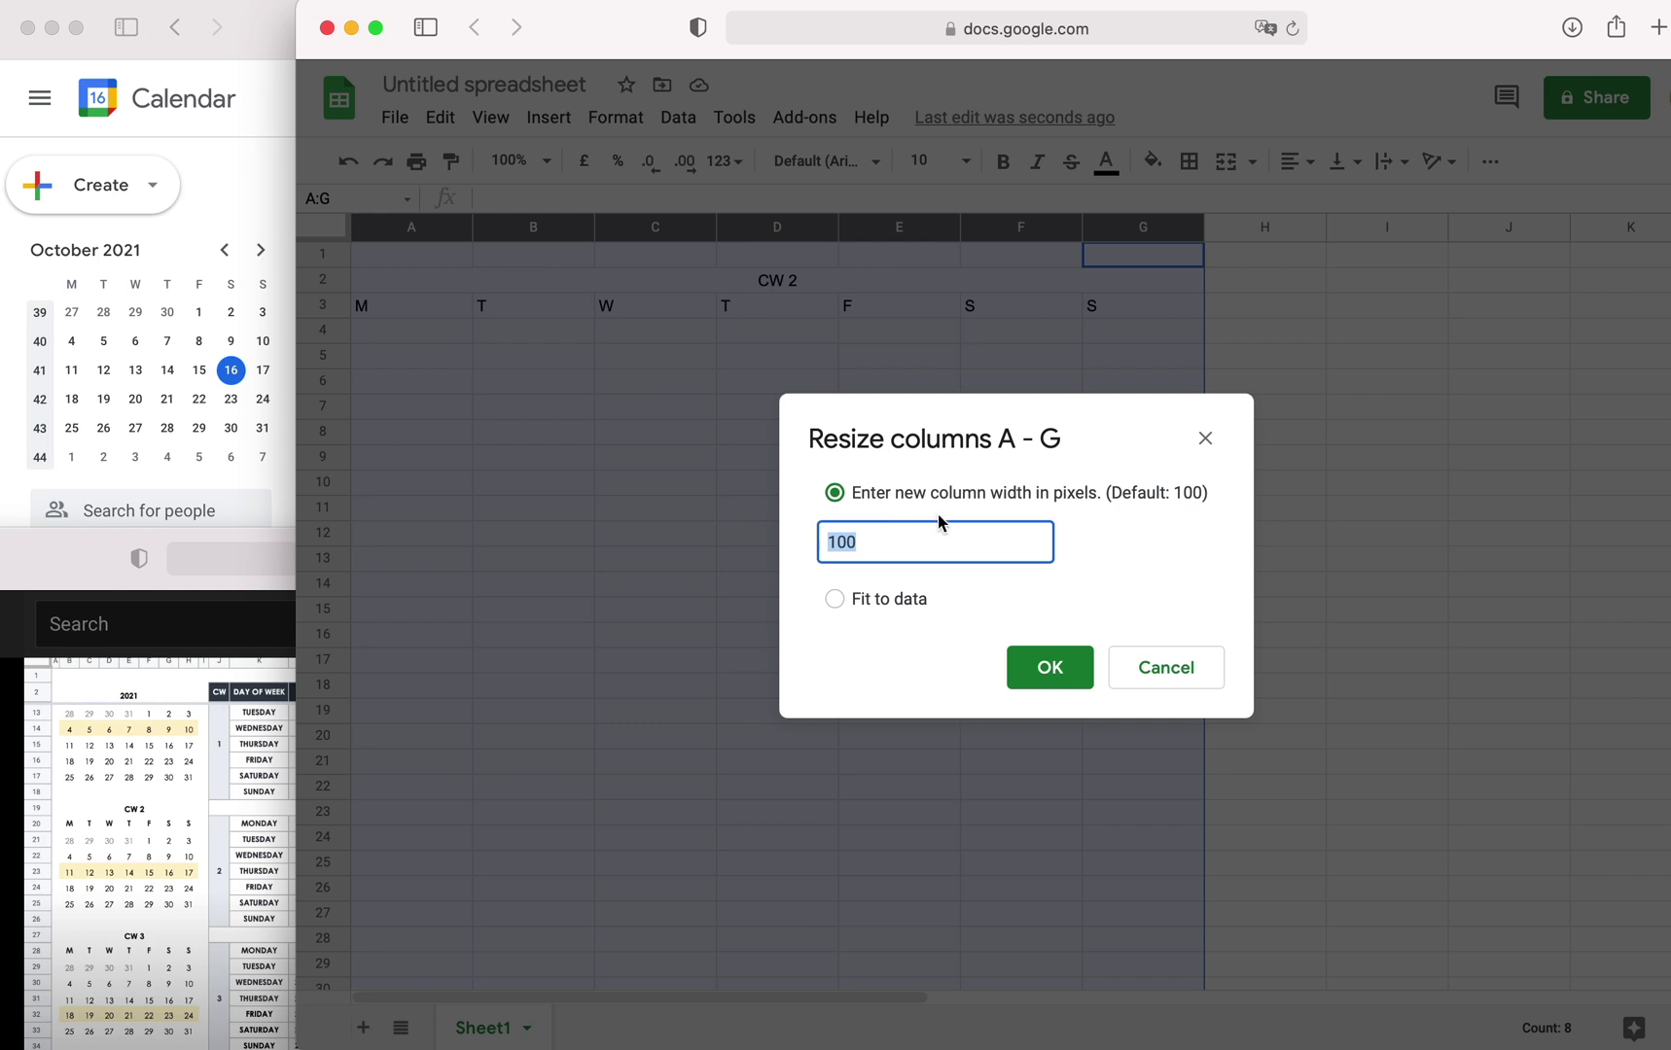
type("25")
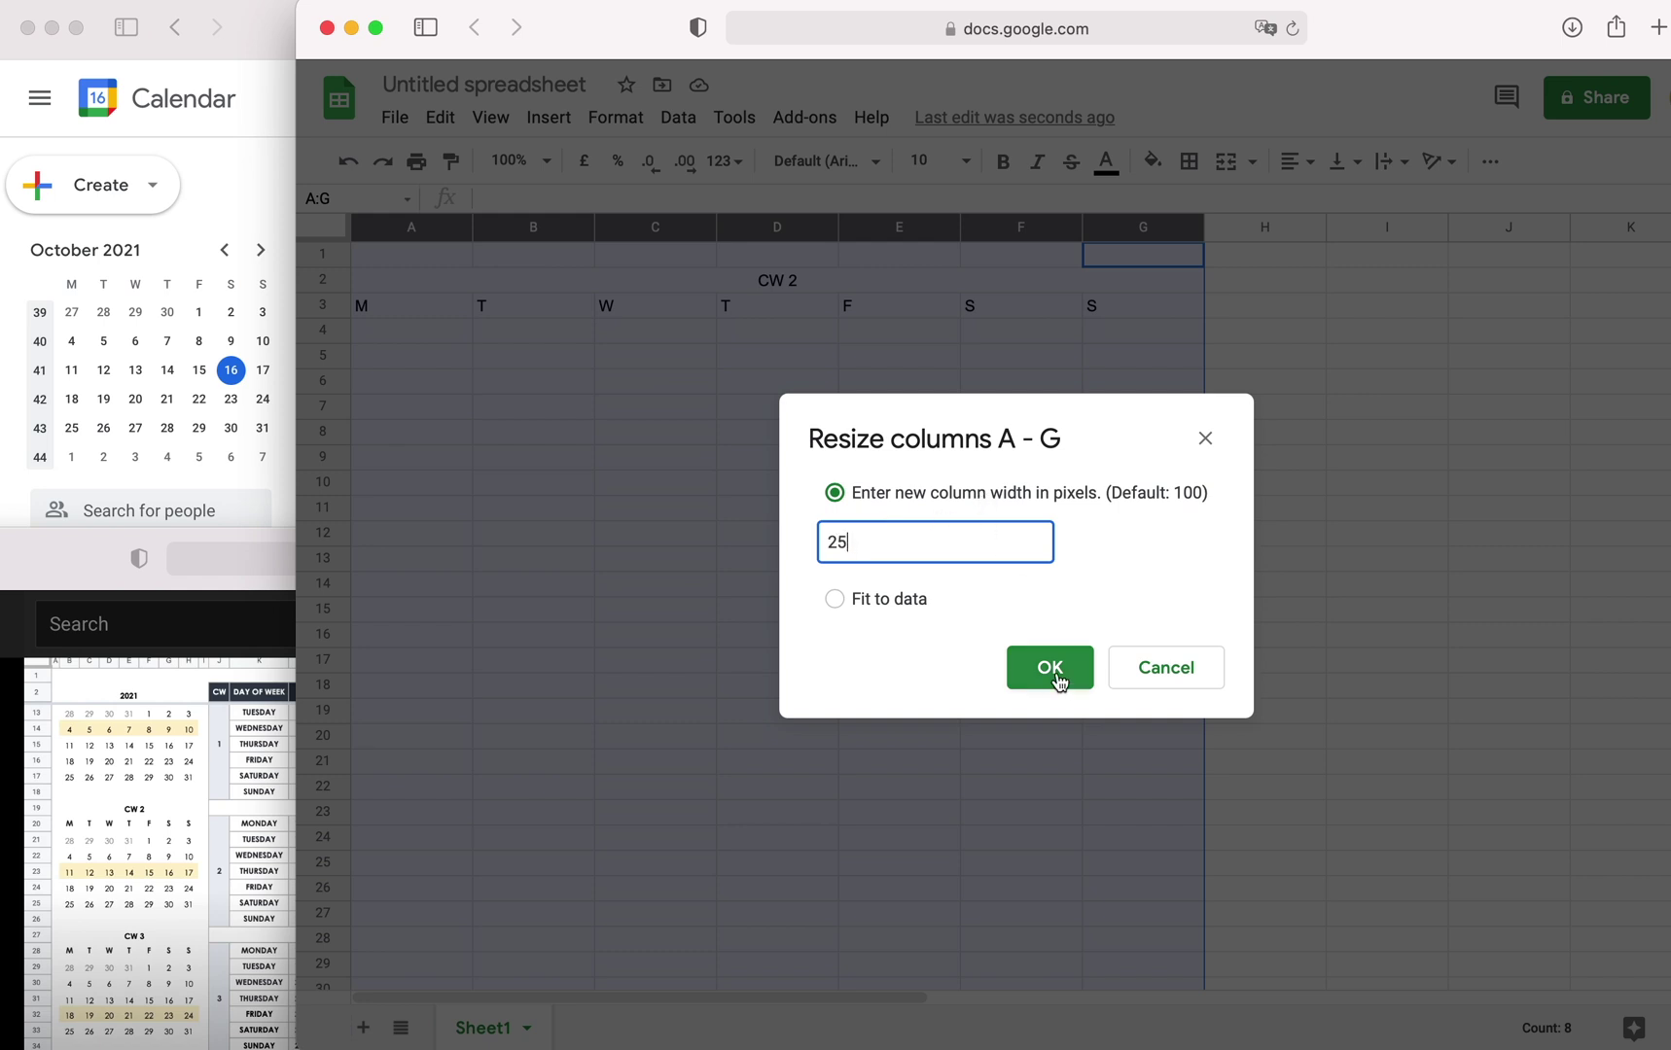
left_click(1051, 667)
- Make the merged CW 2 title bold
key("Down")
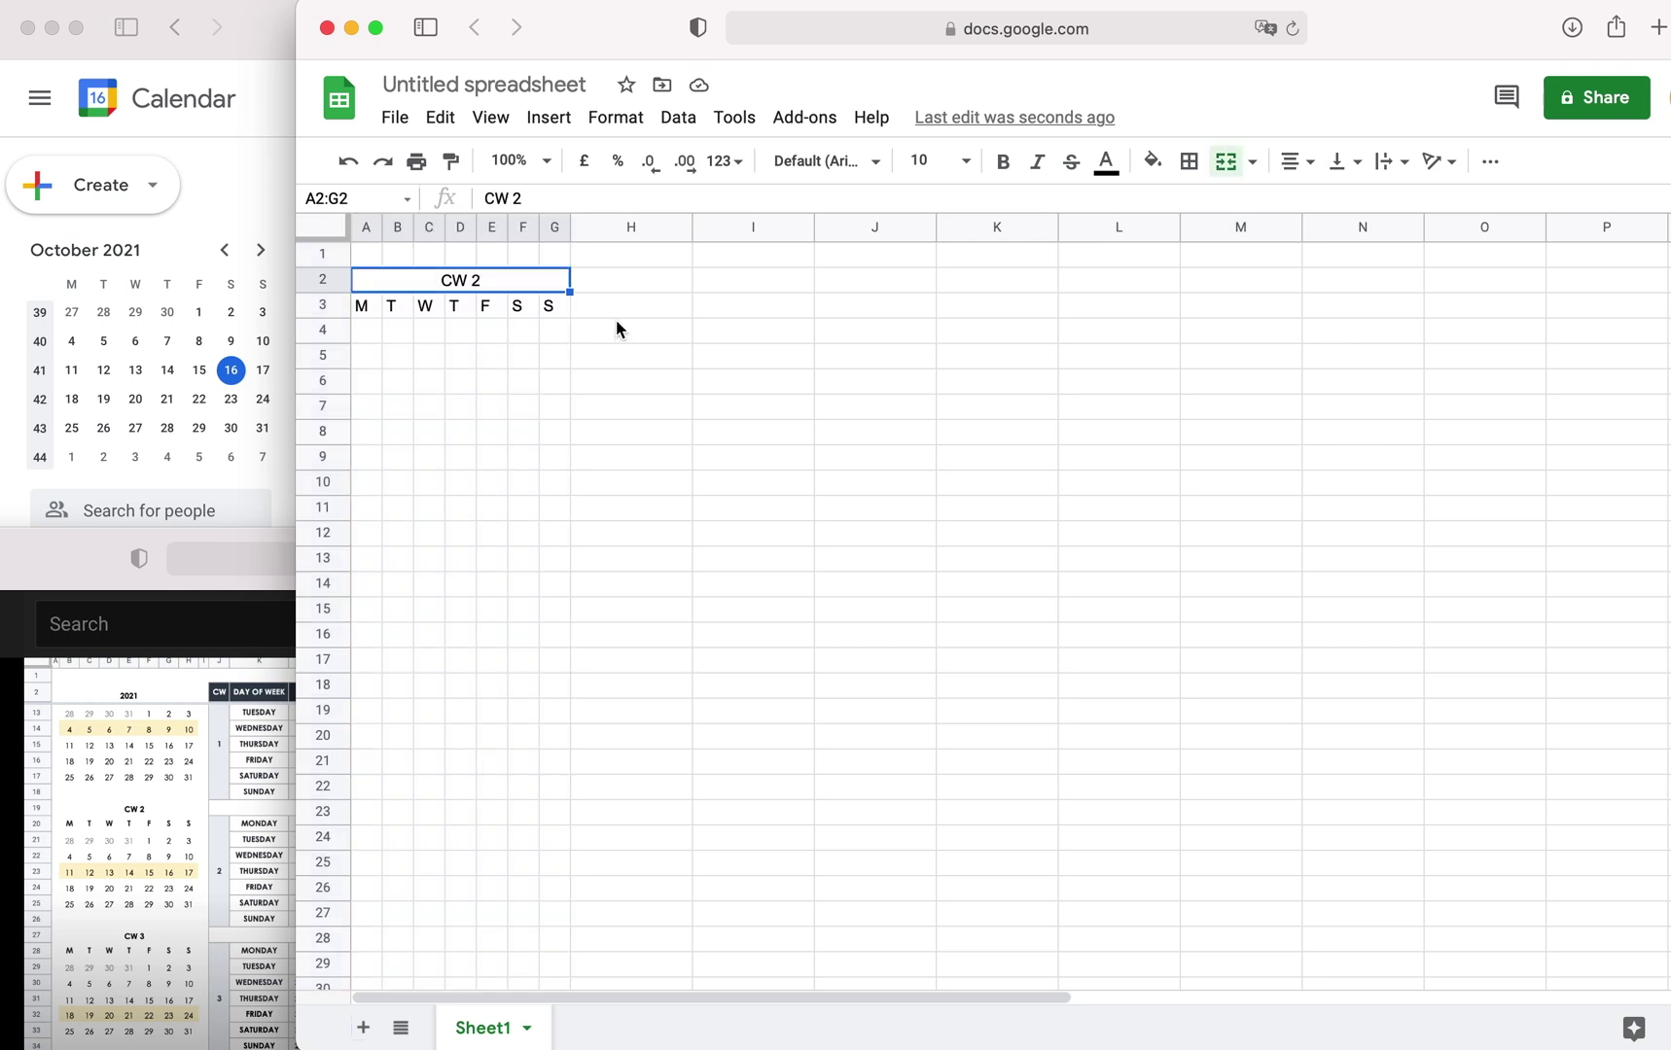
key("super+b")
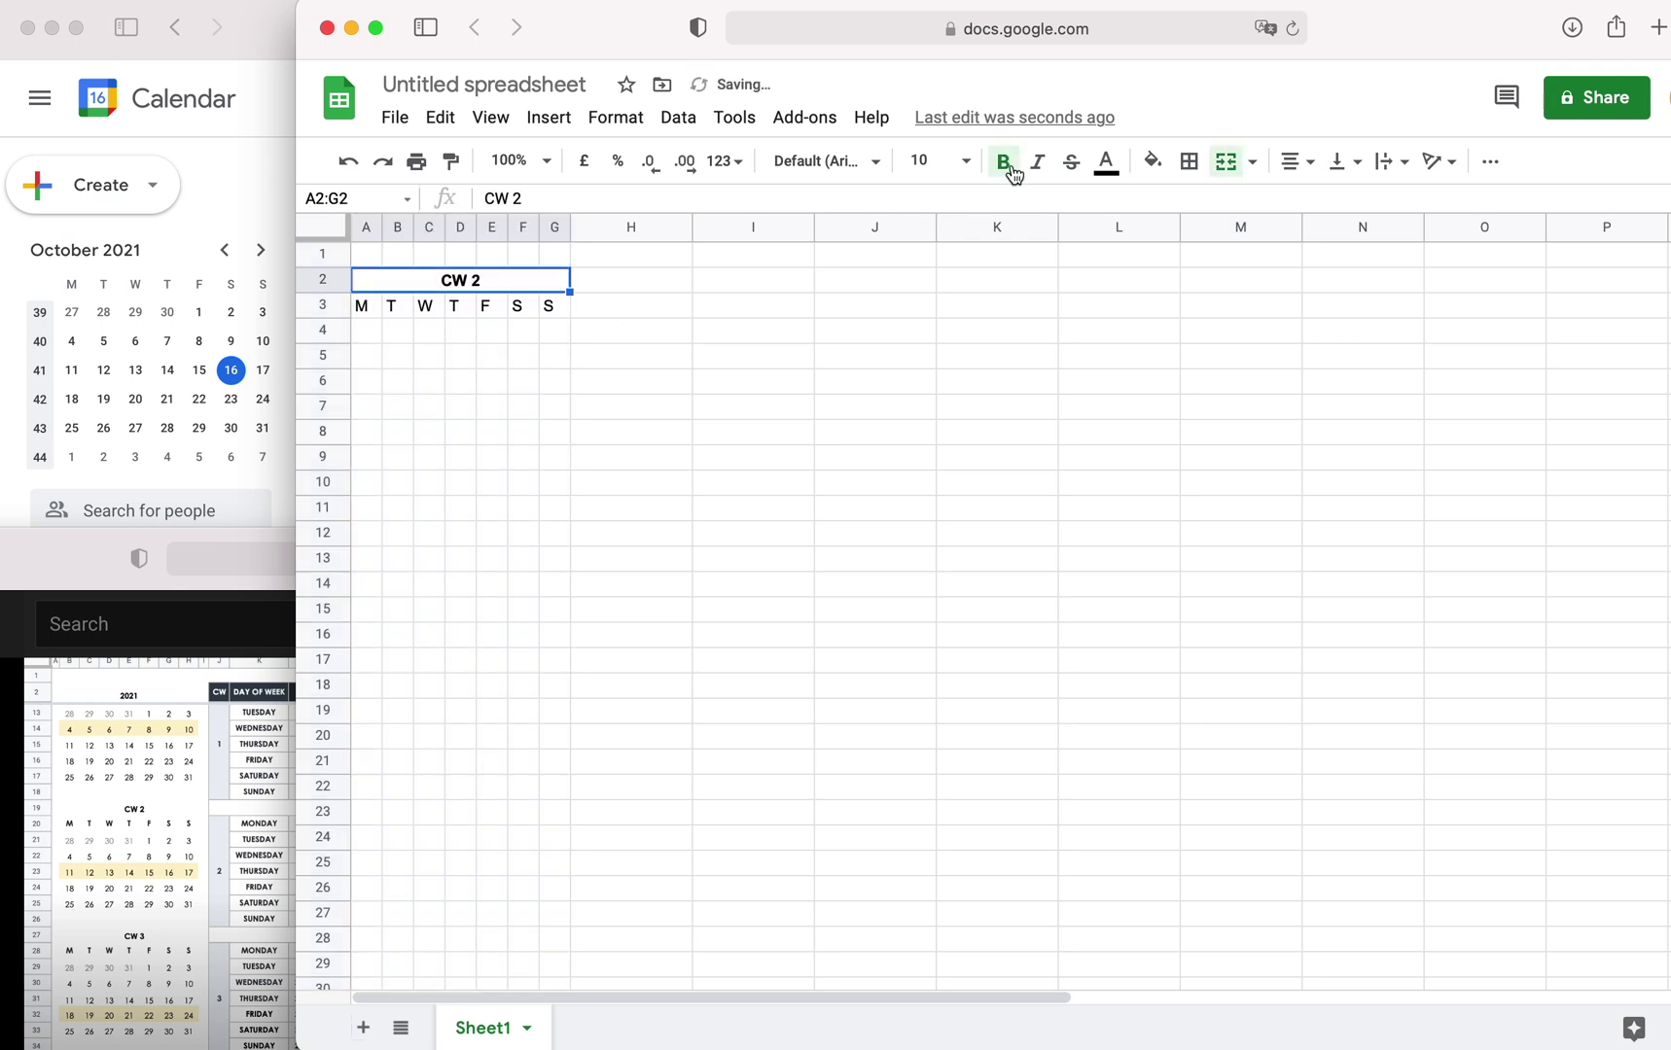
left_click(367, 331)
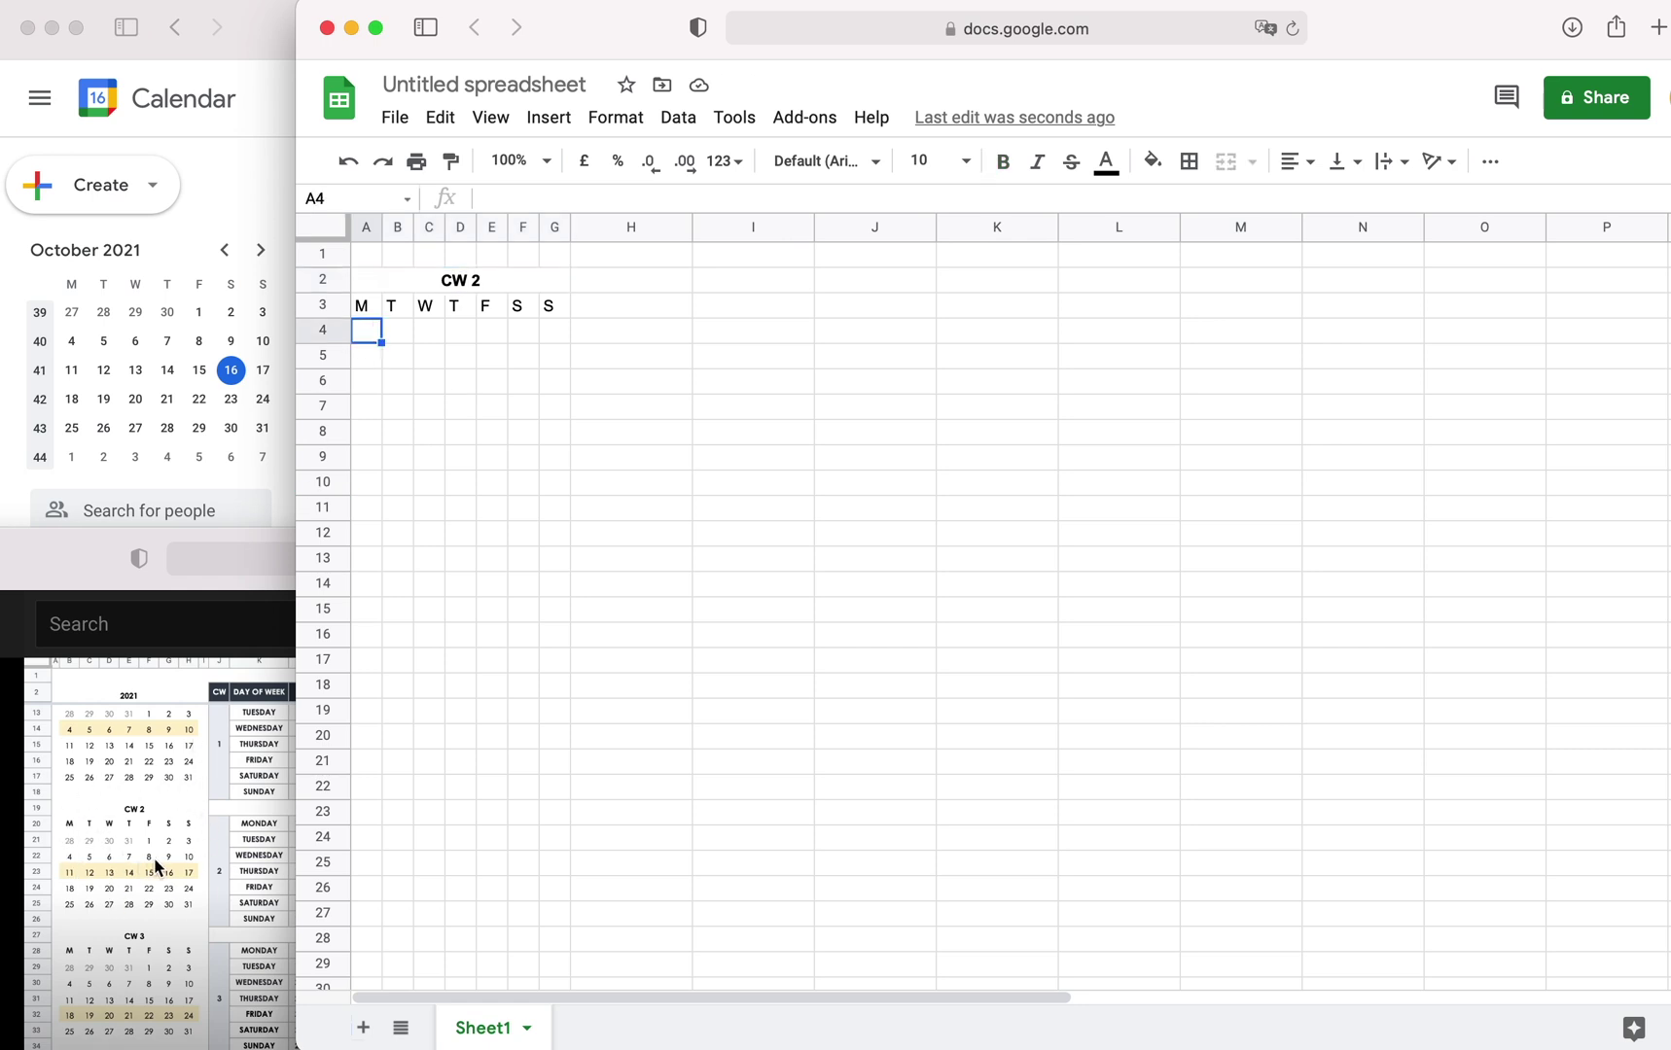
- Enter 28 as the first date in A4
type("28")
key("Return")
key("Up")
key("Right")
key("Left")
- Put =A4+1 in B4 and fill it right through G4, giving 29–34
left_click(398, 330)
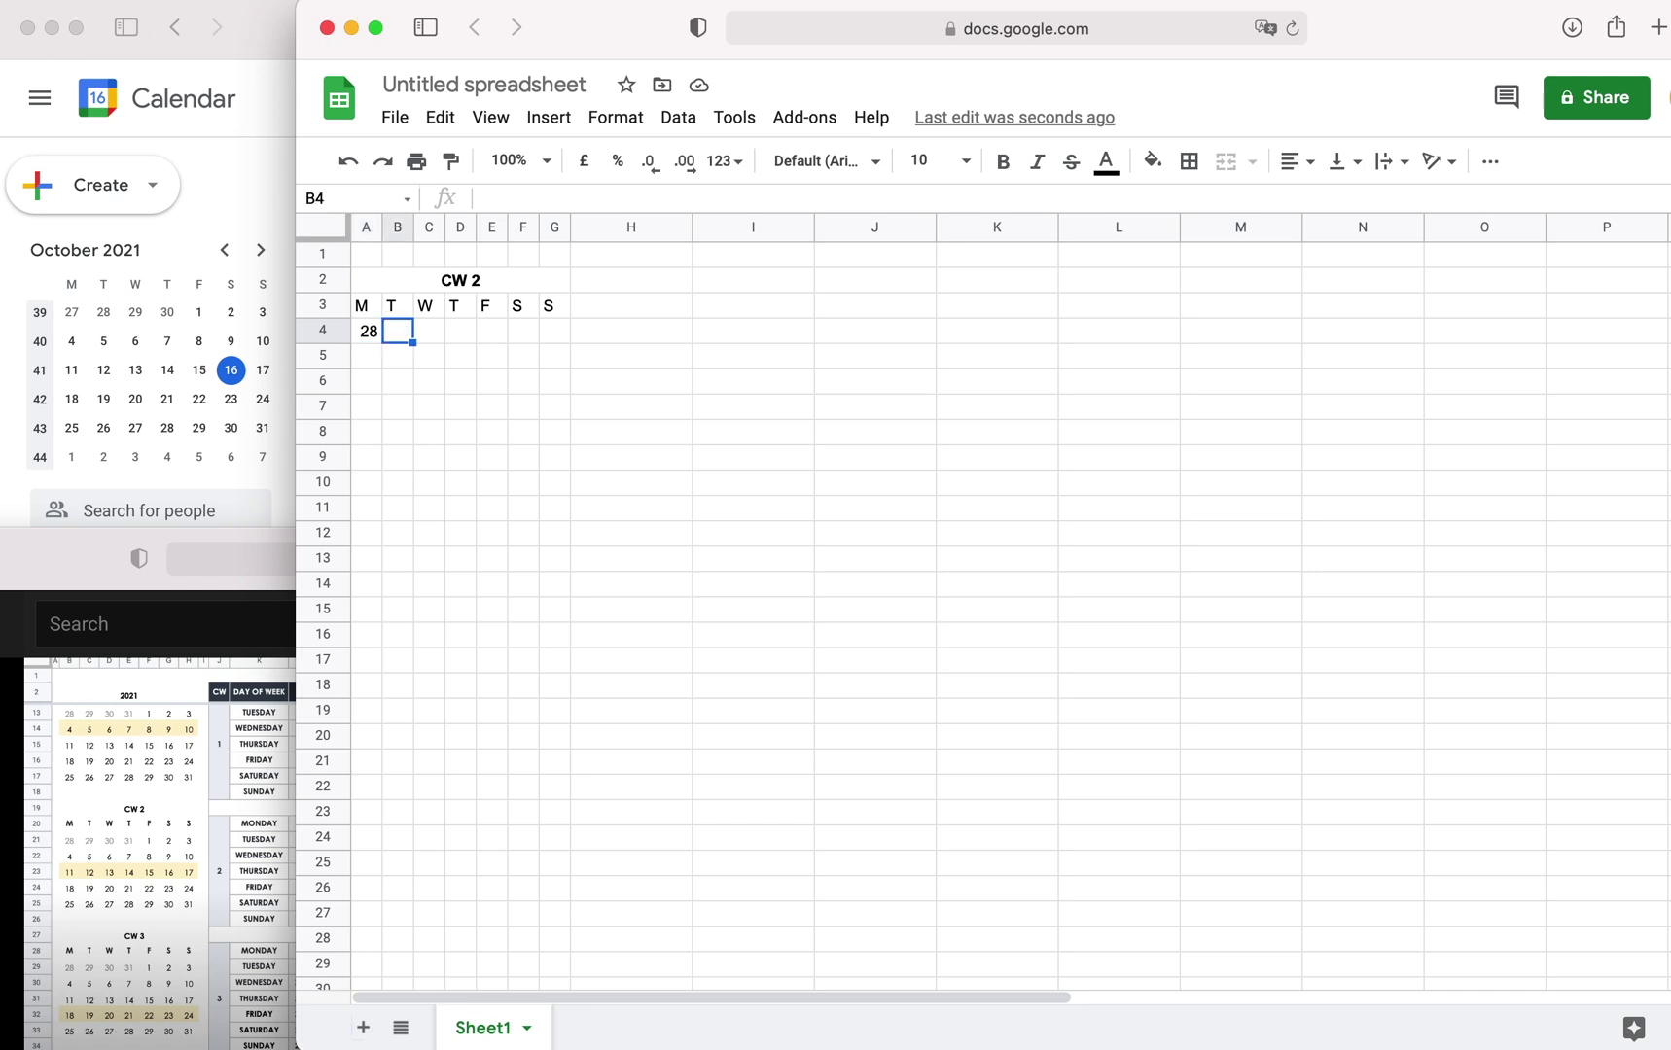
type("=")
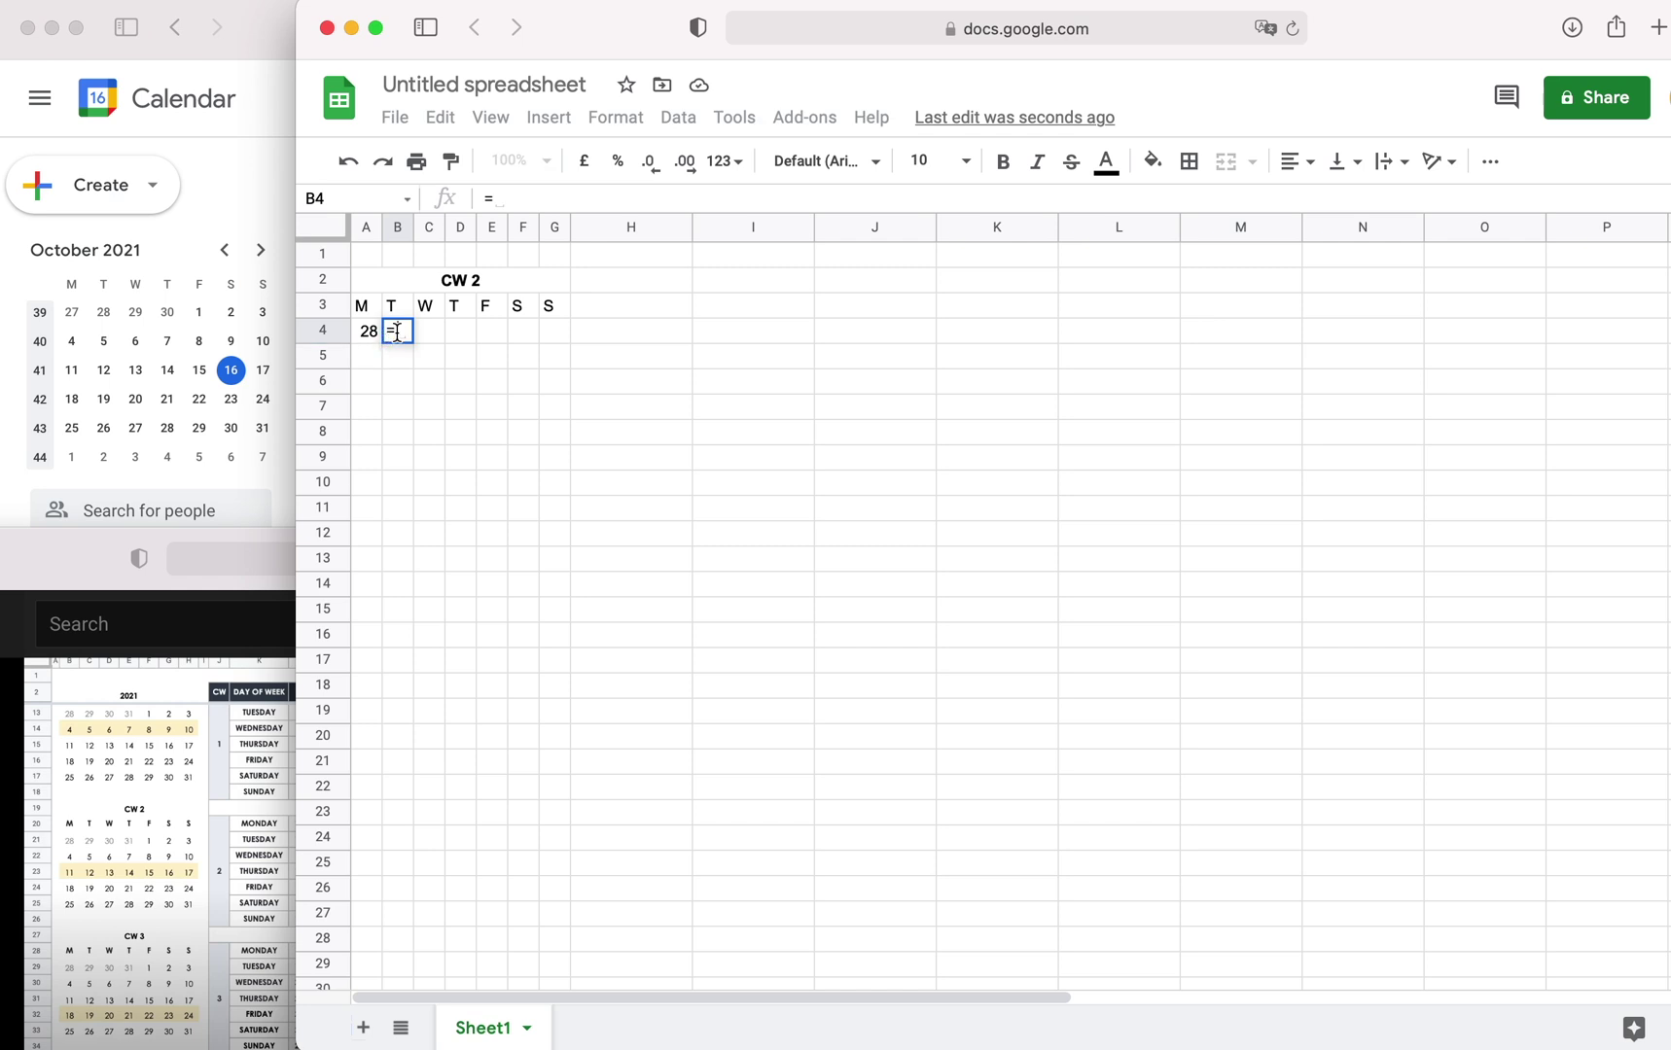
left_click(370, 334)
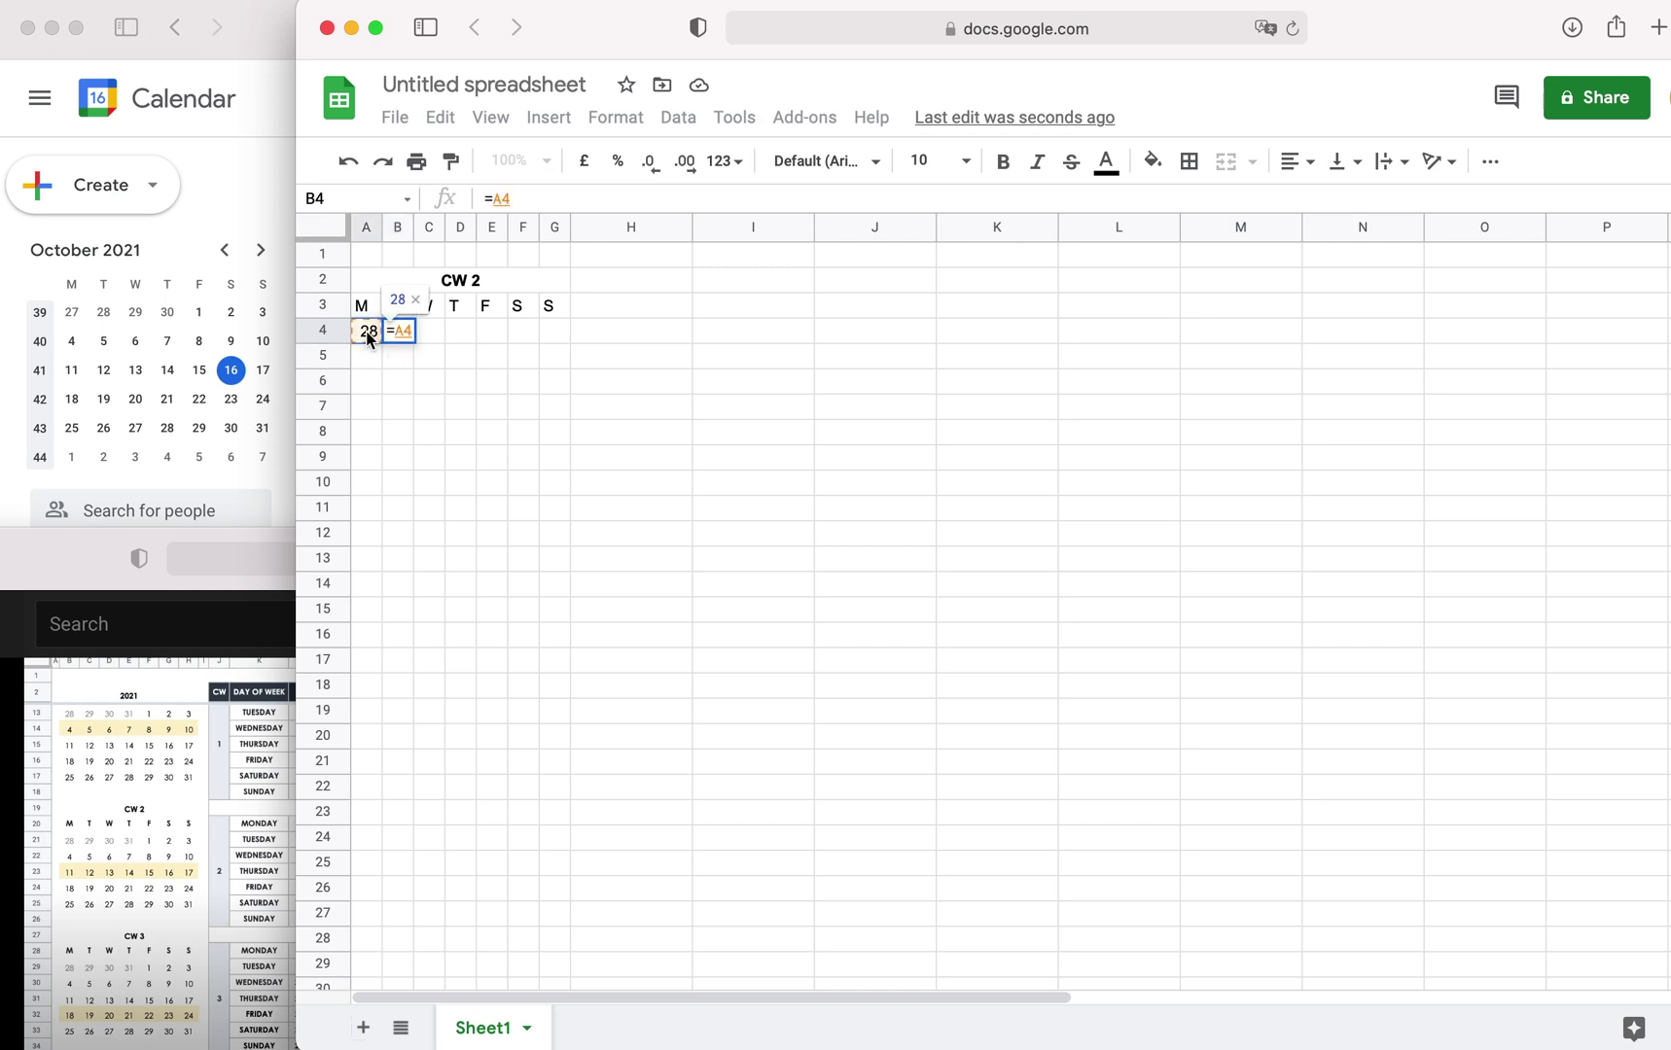
type("+1")
key("Return")
left_click(404, 333)
left_click_drag(412, 342, 559, 340)
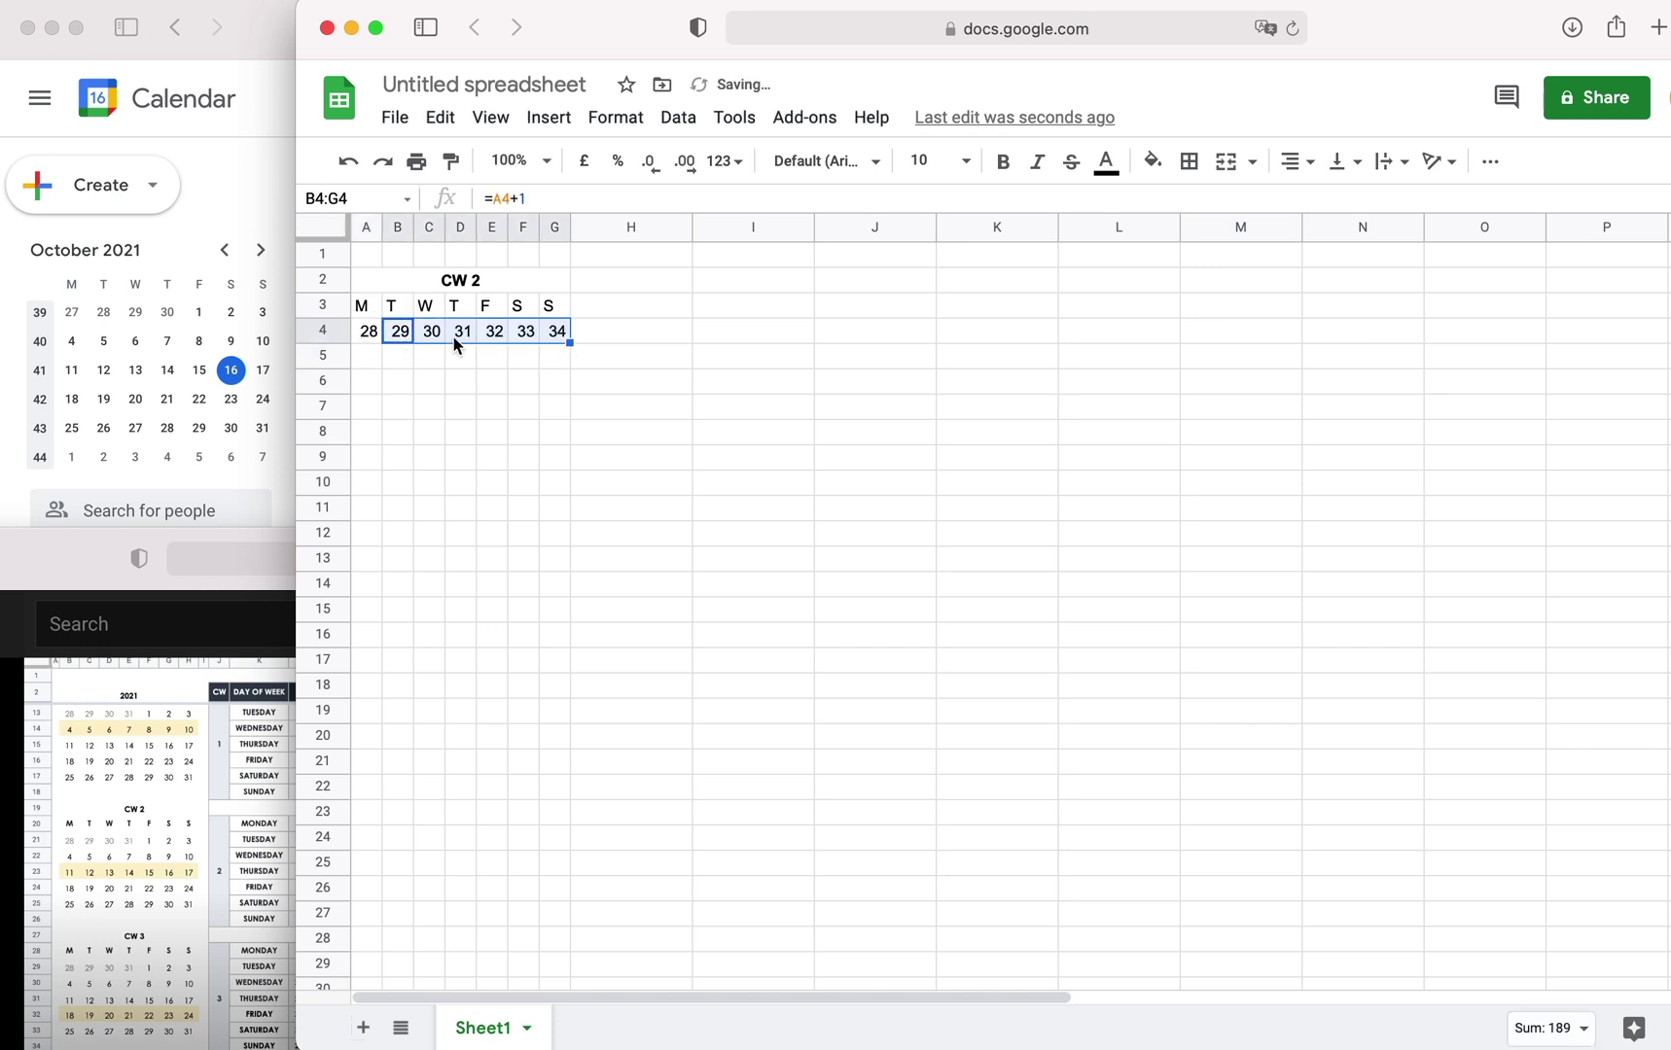
left_click(376, 356)
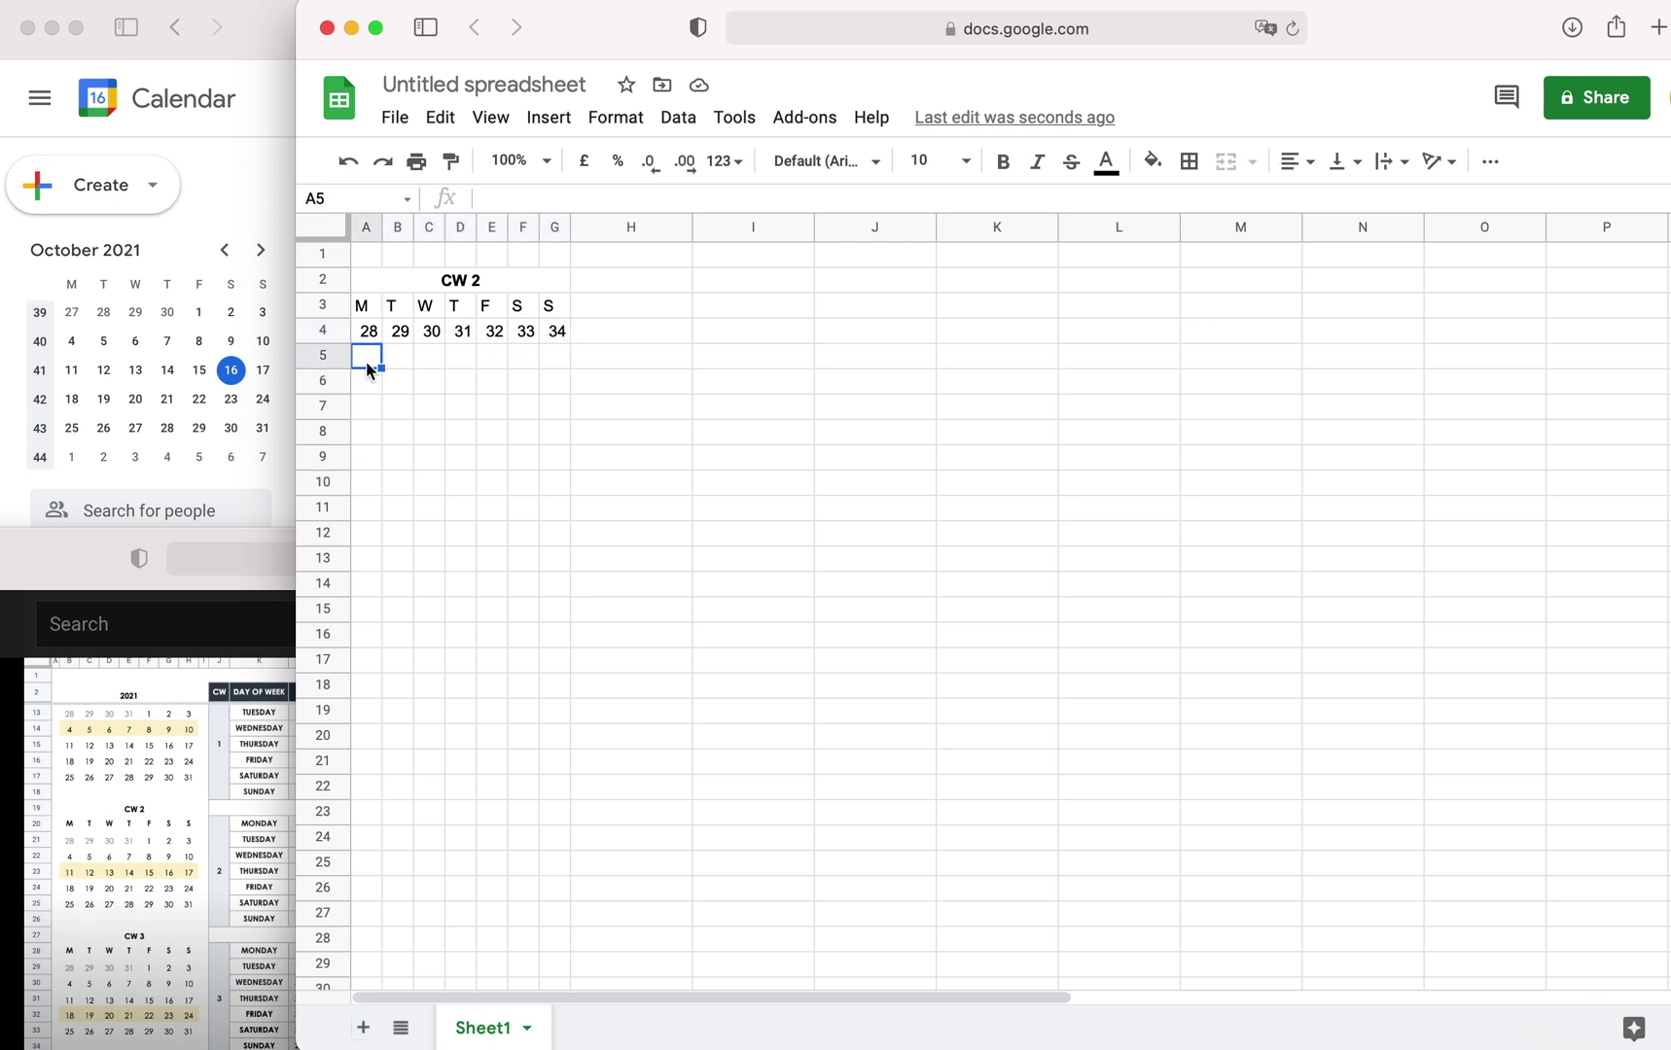
- Enter =G4+1 in A5 so the second week starts at 35
type("=")
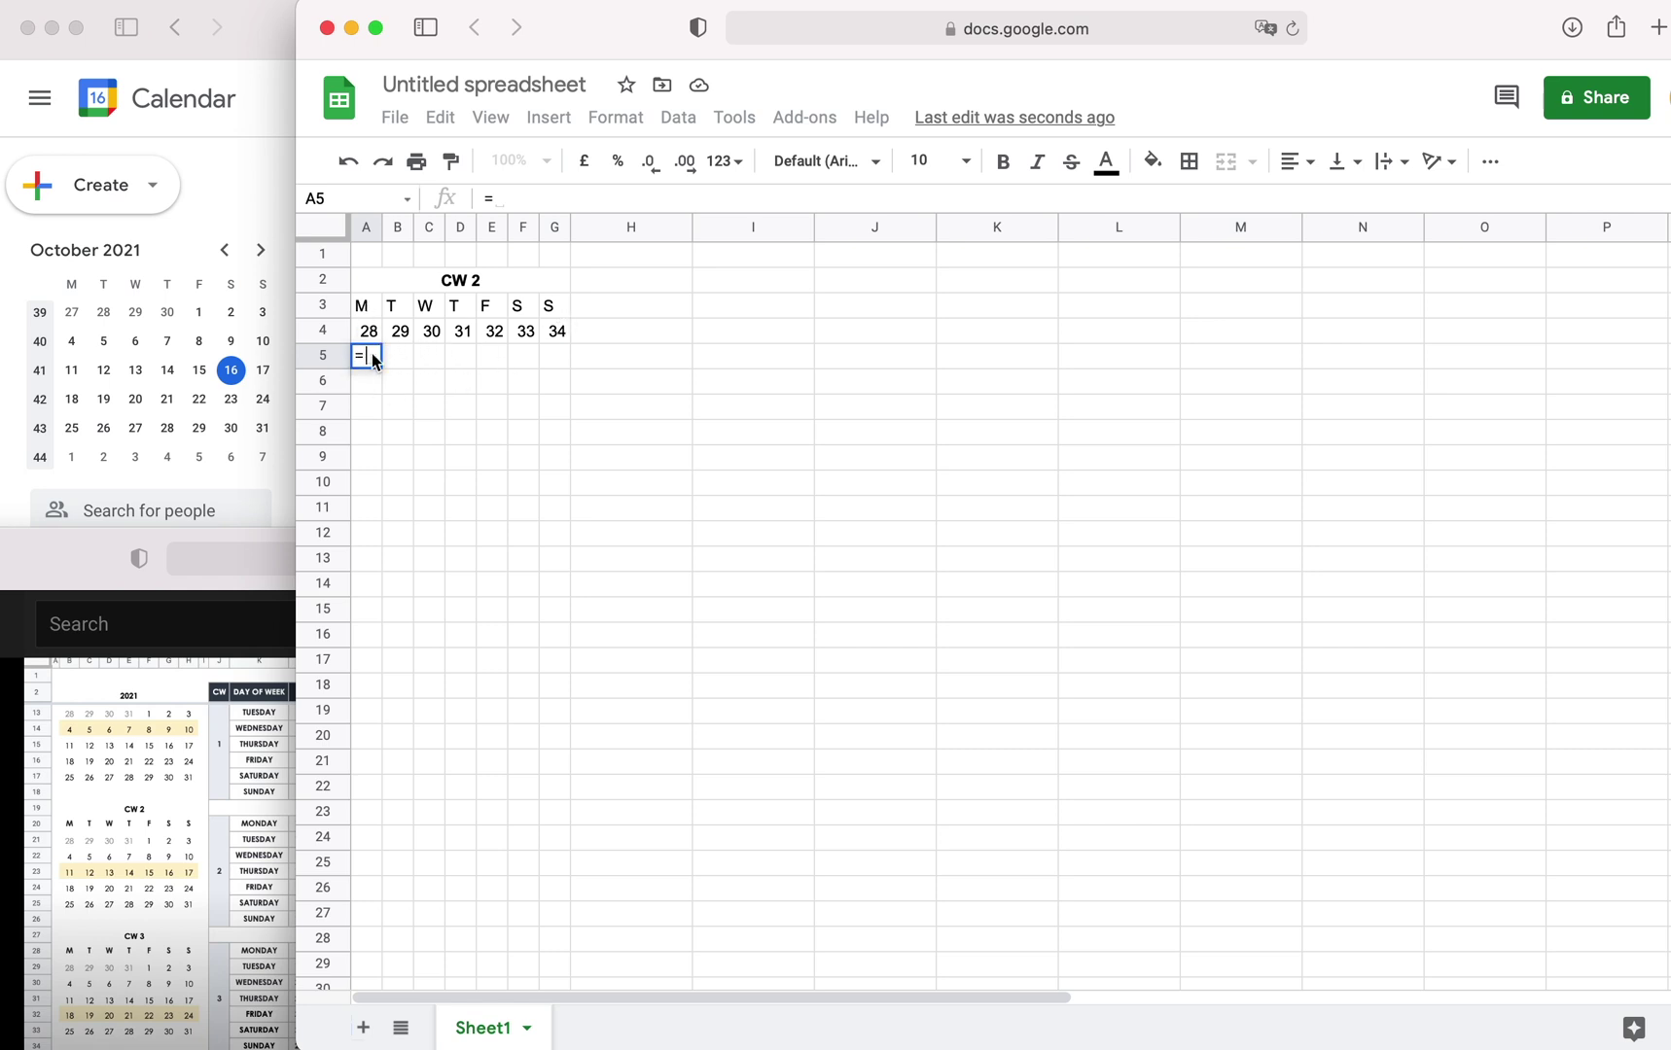
left_click(554, 331)
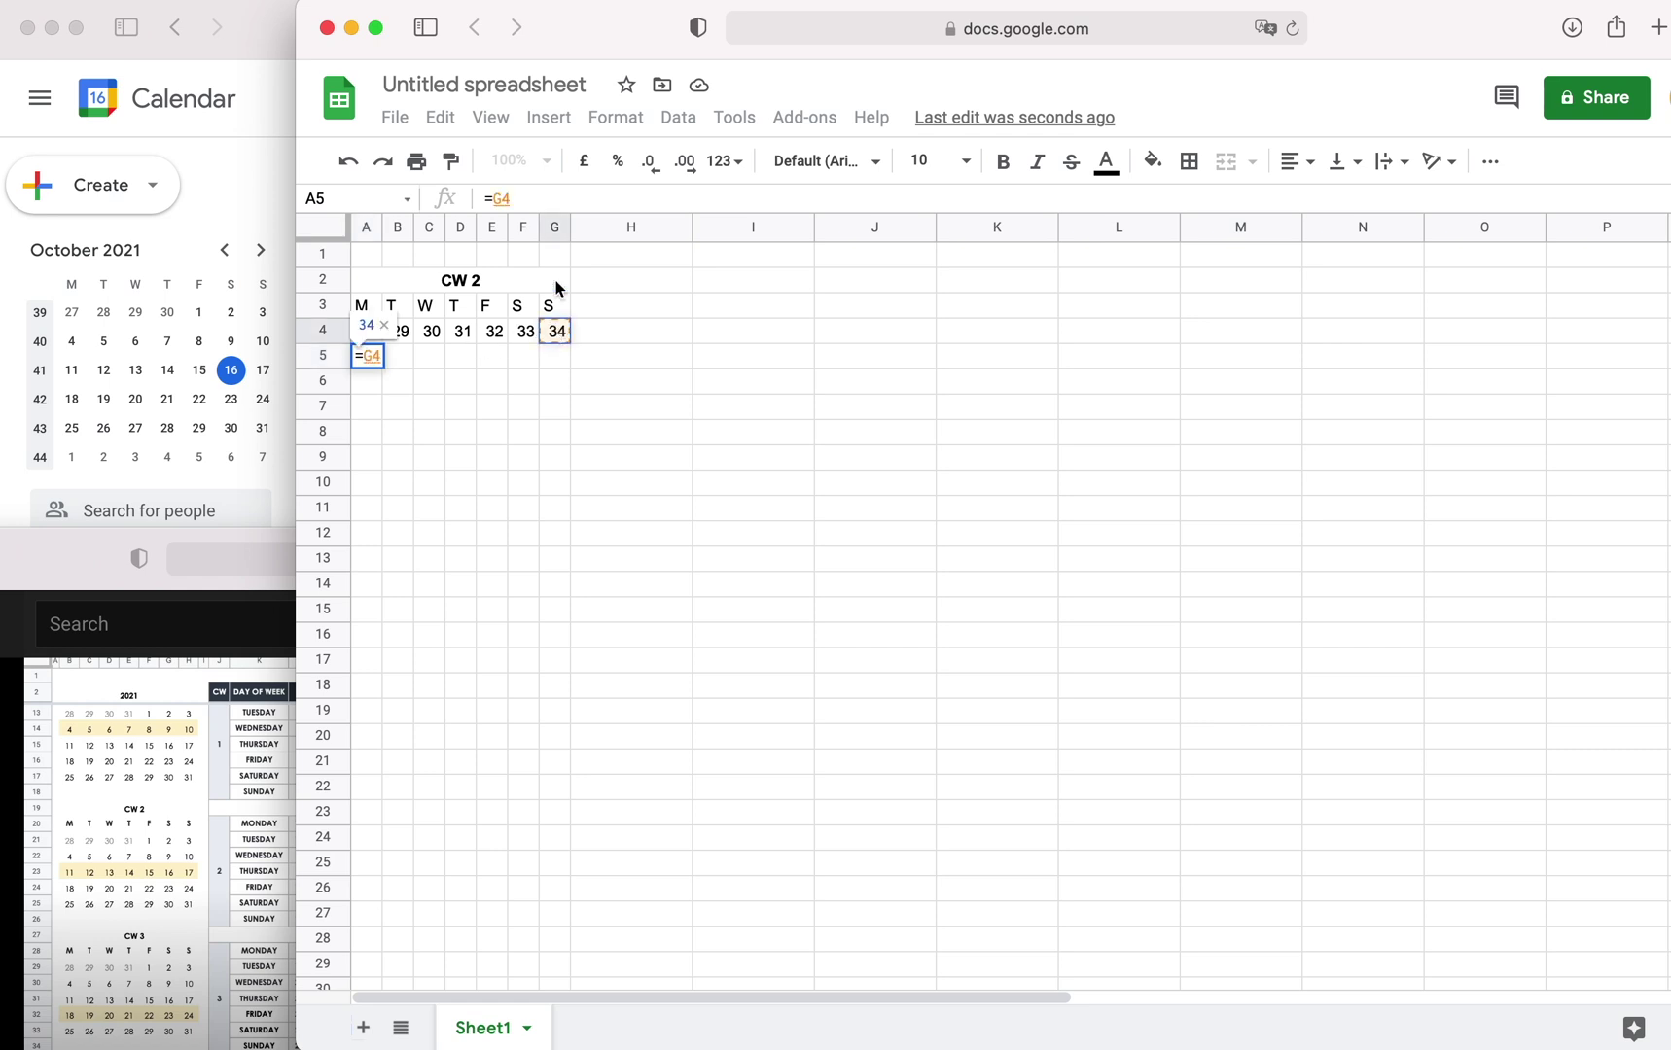
type("+1")
key("Return")
left_click(369, 357)
left_click_drag(382, 368, 561, 368)
- Set B5 to =A5+1 and copy that formula across row 5 to G5
left_click(399, 360)
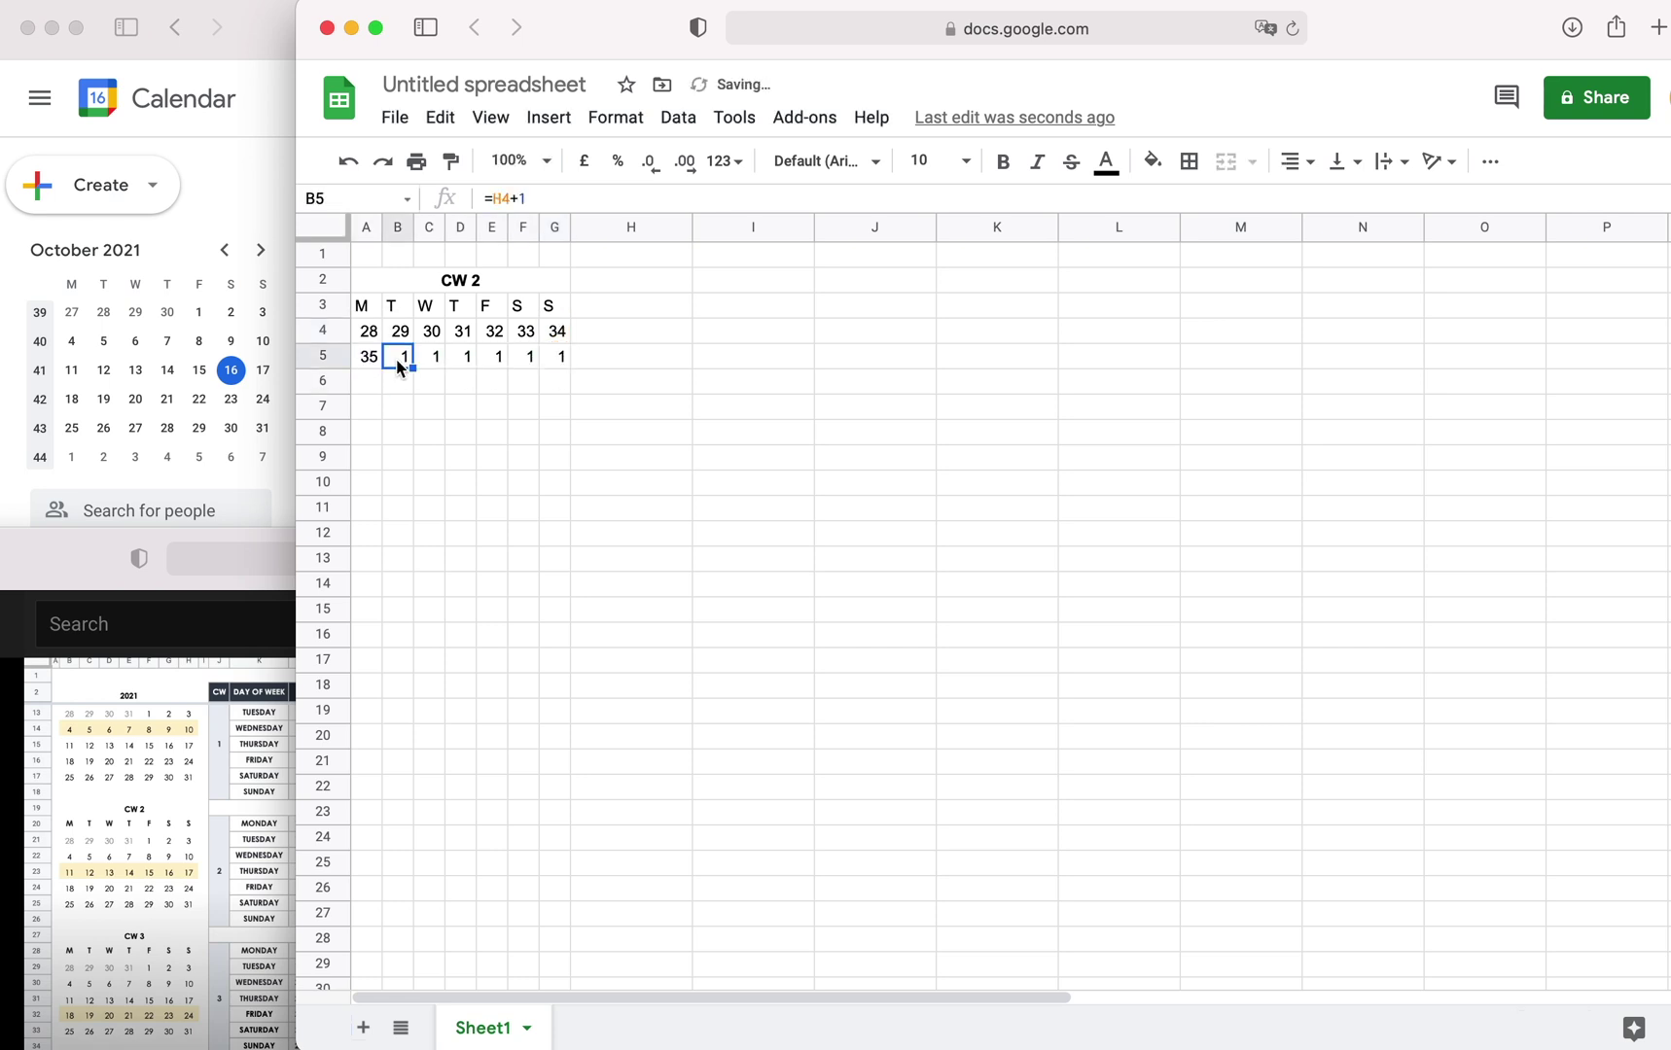
type("=")
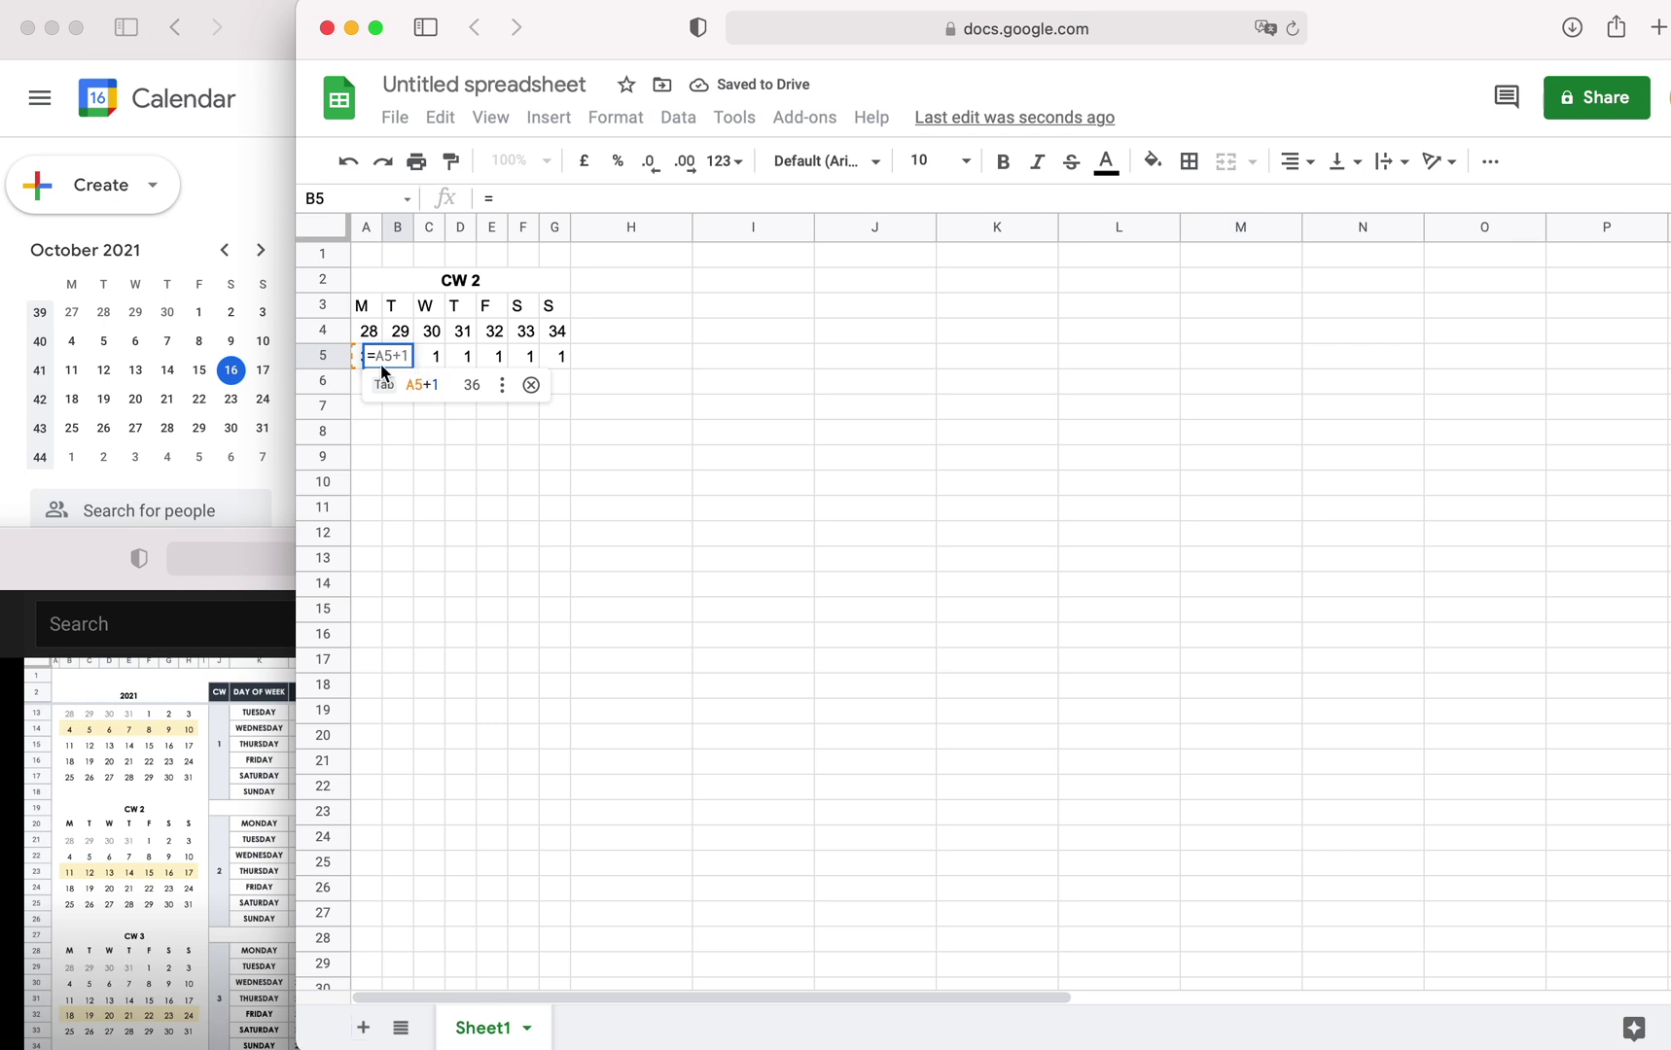
key("Tab")
left_click_drag(381, 356, 401, 366)
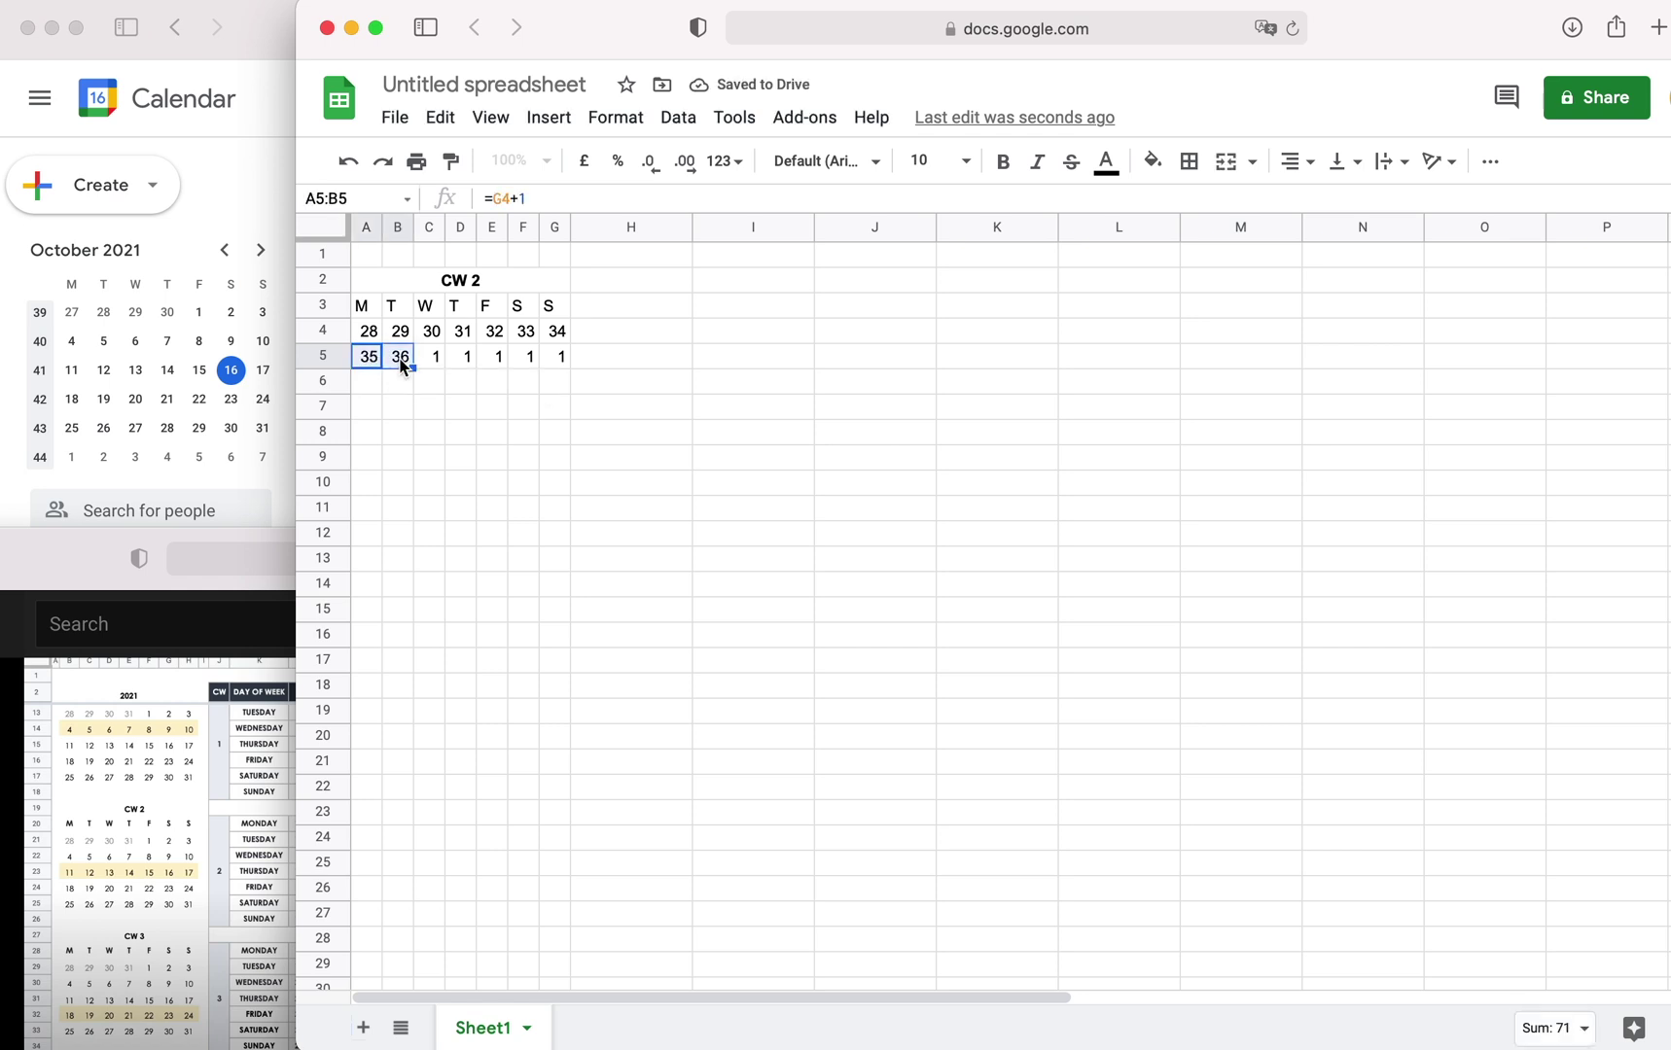
left_click_drag(543, 370, 559, 366)
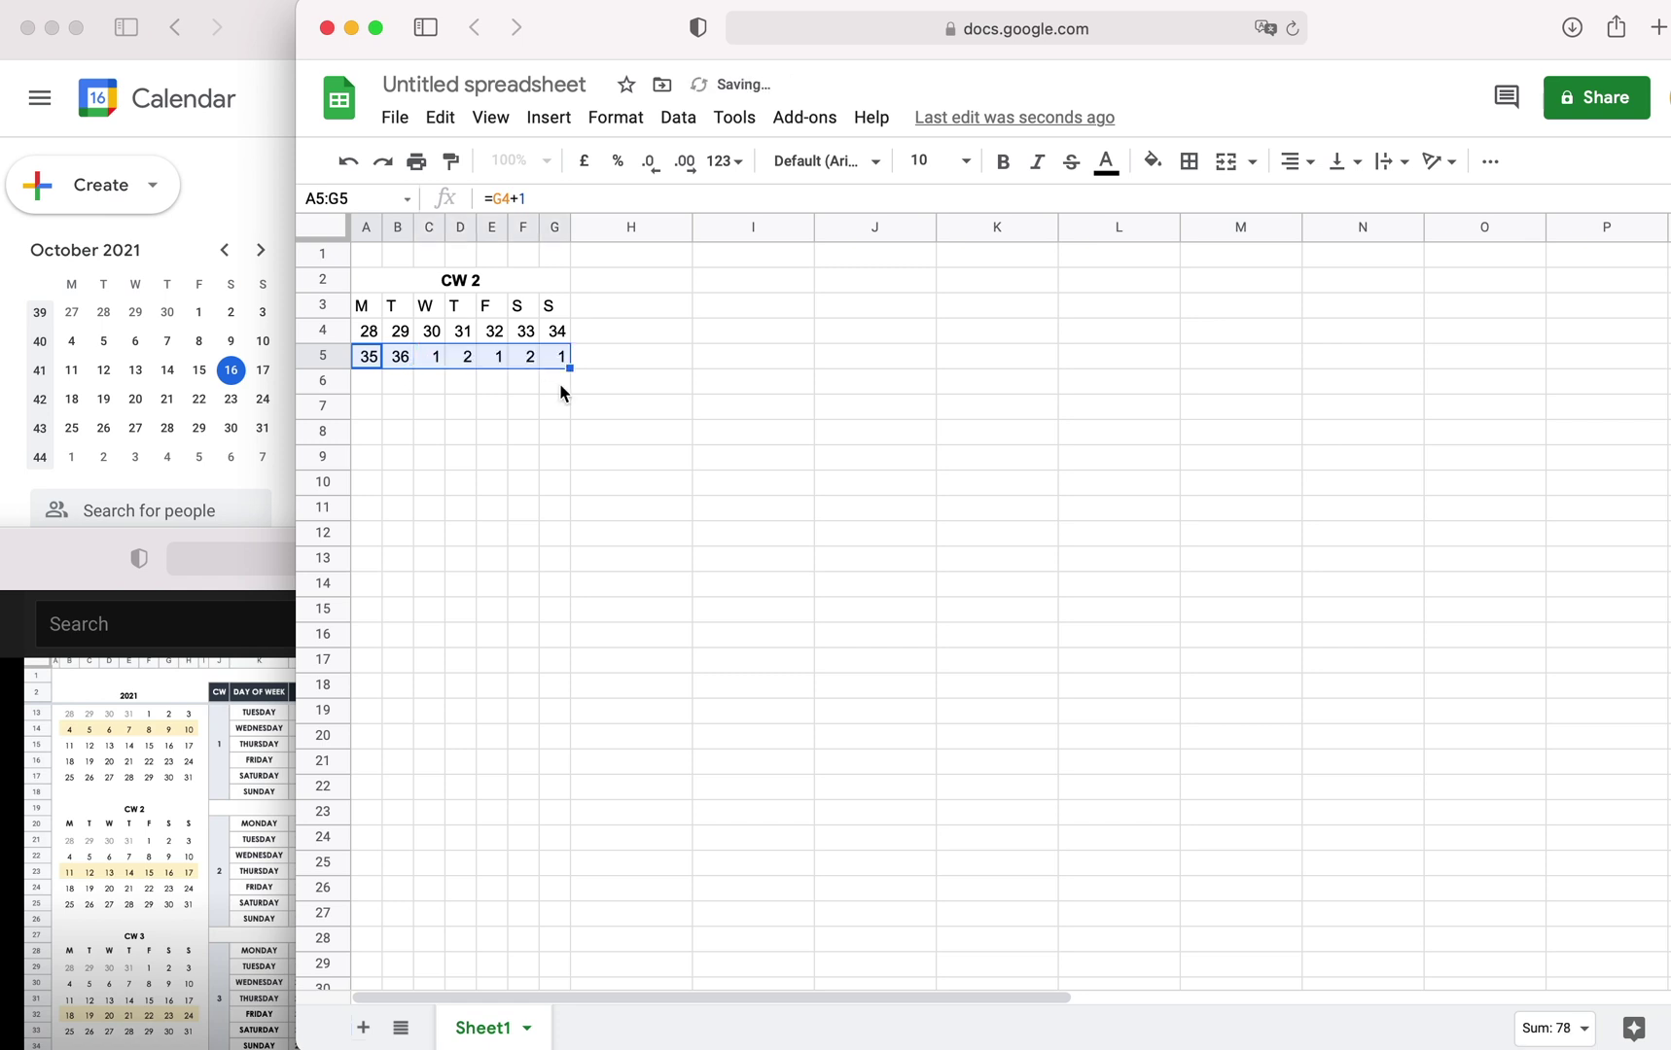
left_click(434, 358)
left_click(401, 359)
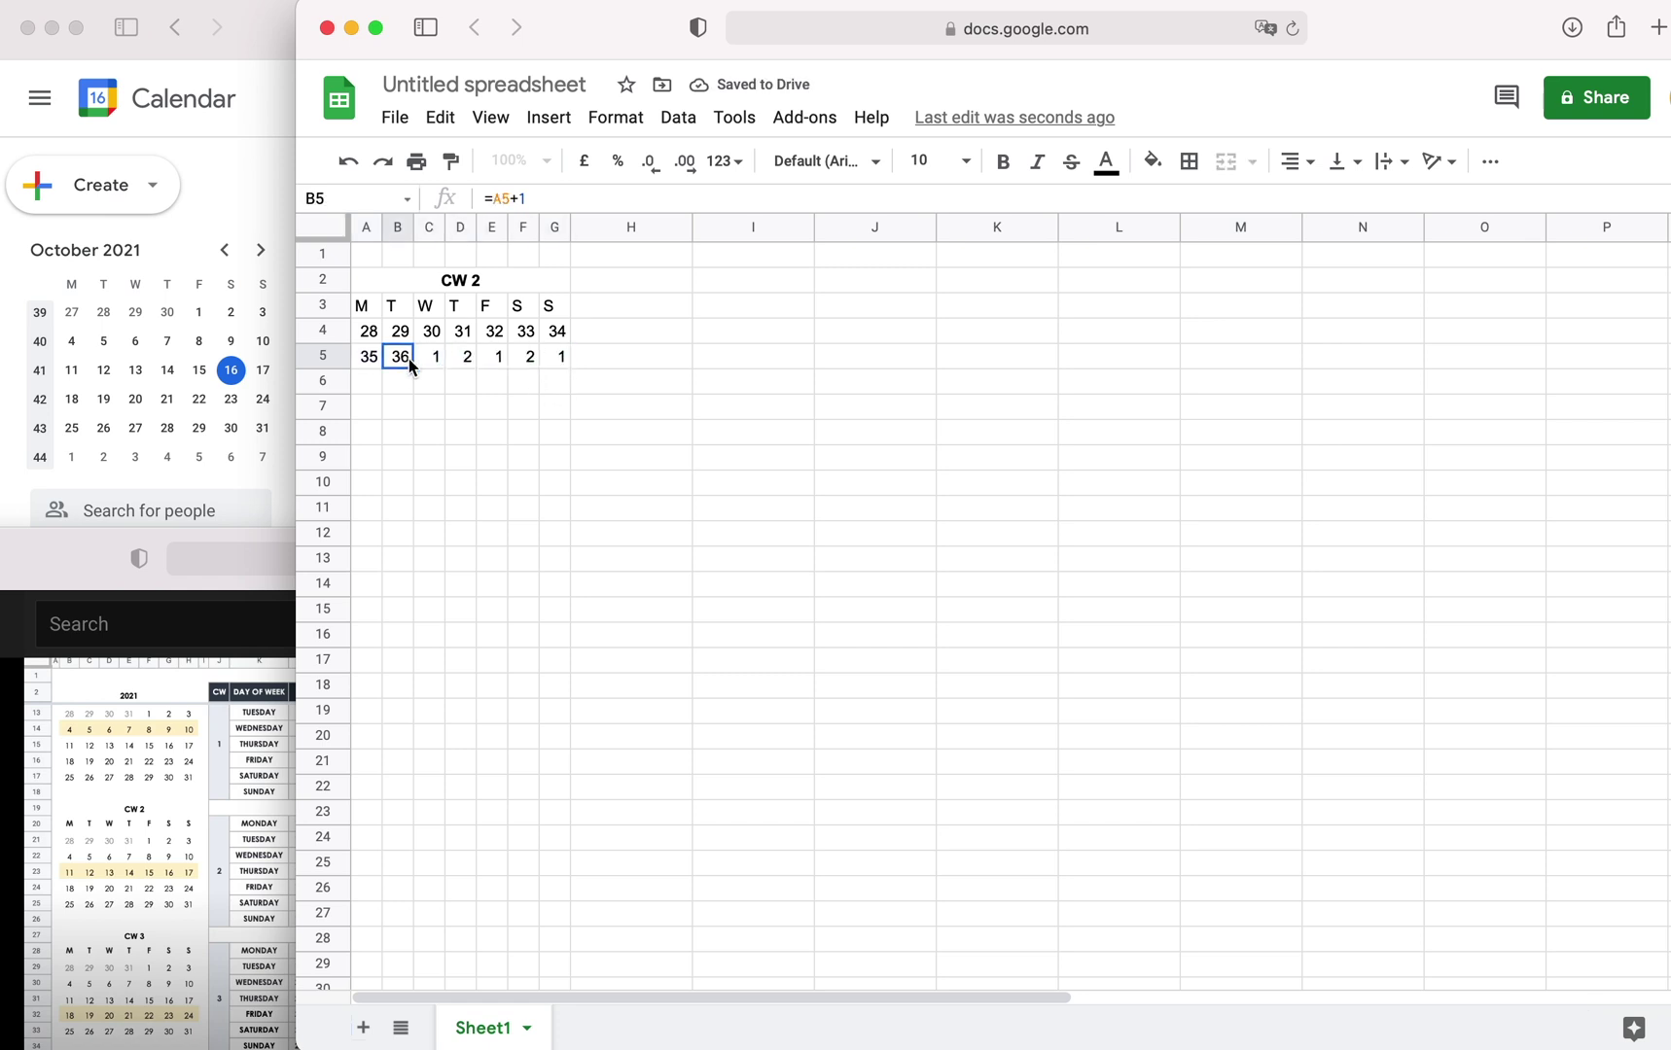
left_click_drag(409, 367, 556, 374)
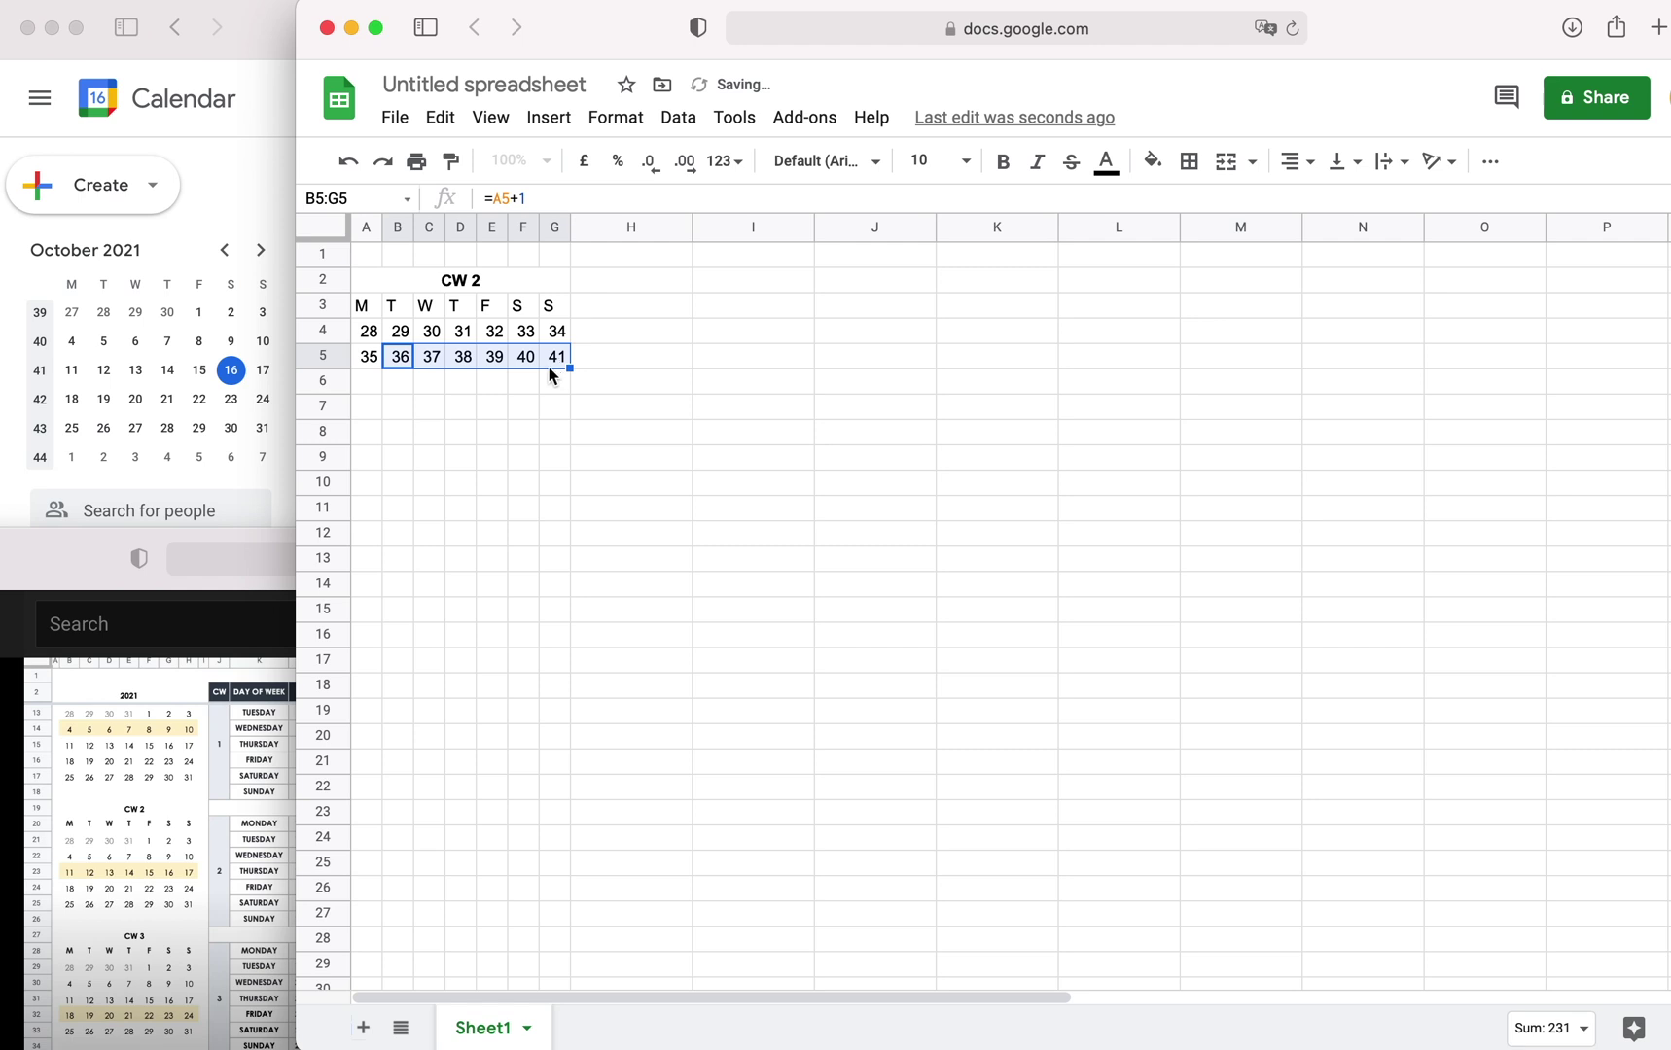
- Fill the week's formulas down through row 8, ending at 62
left_click_drag(364, 356, 568, 381)
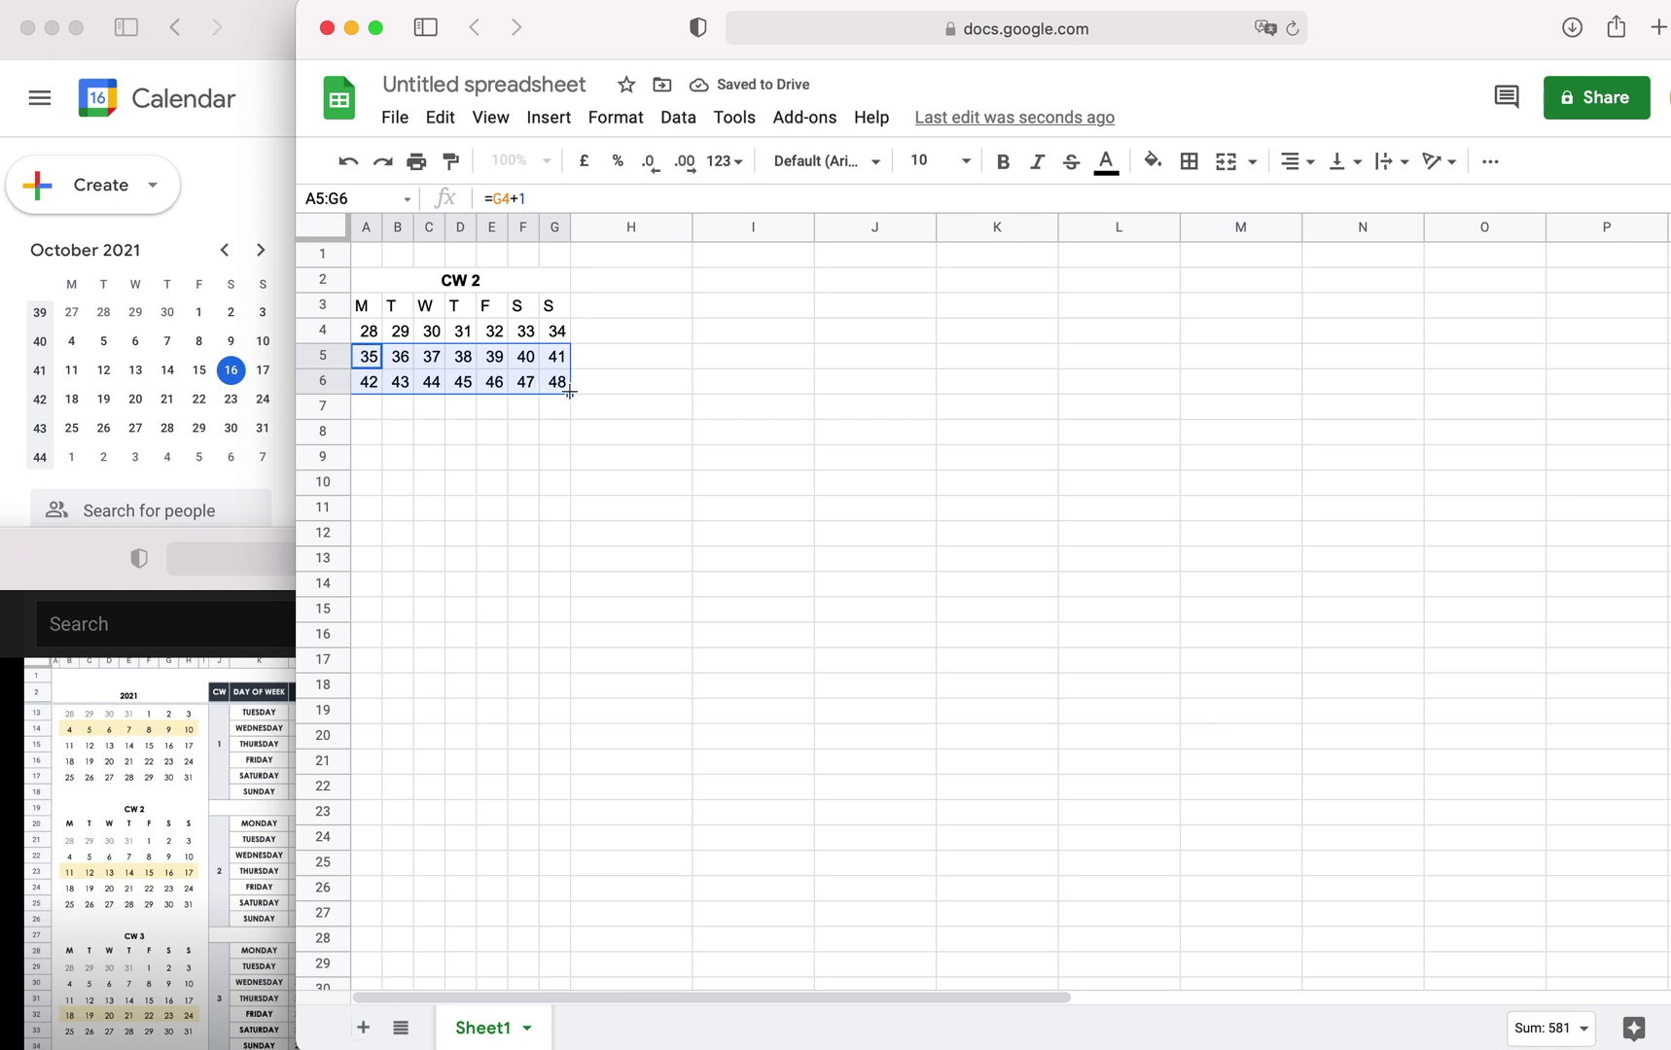
left_click_drag(569, 393, 568, 412)
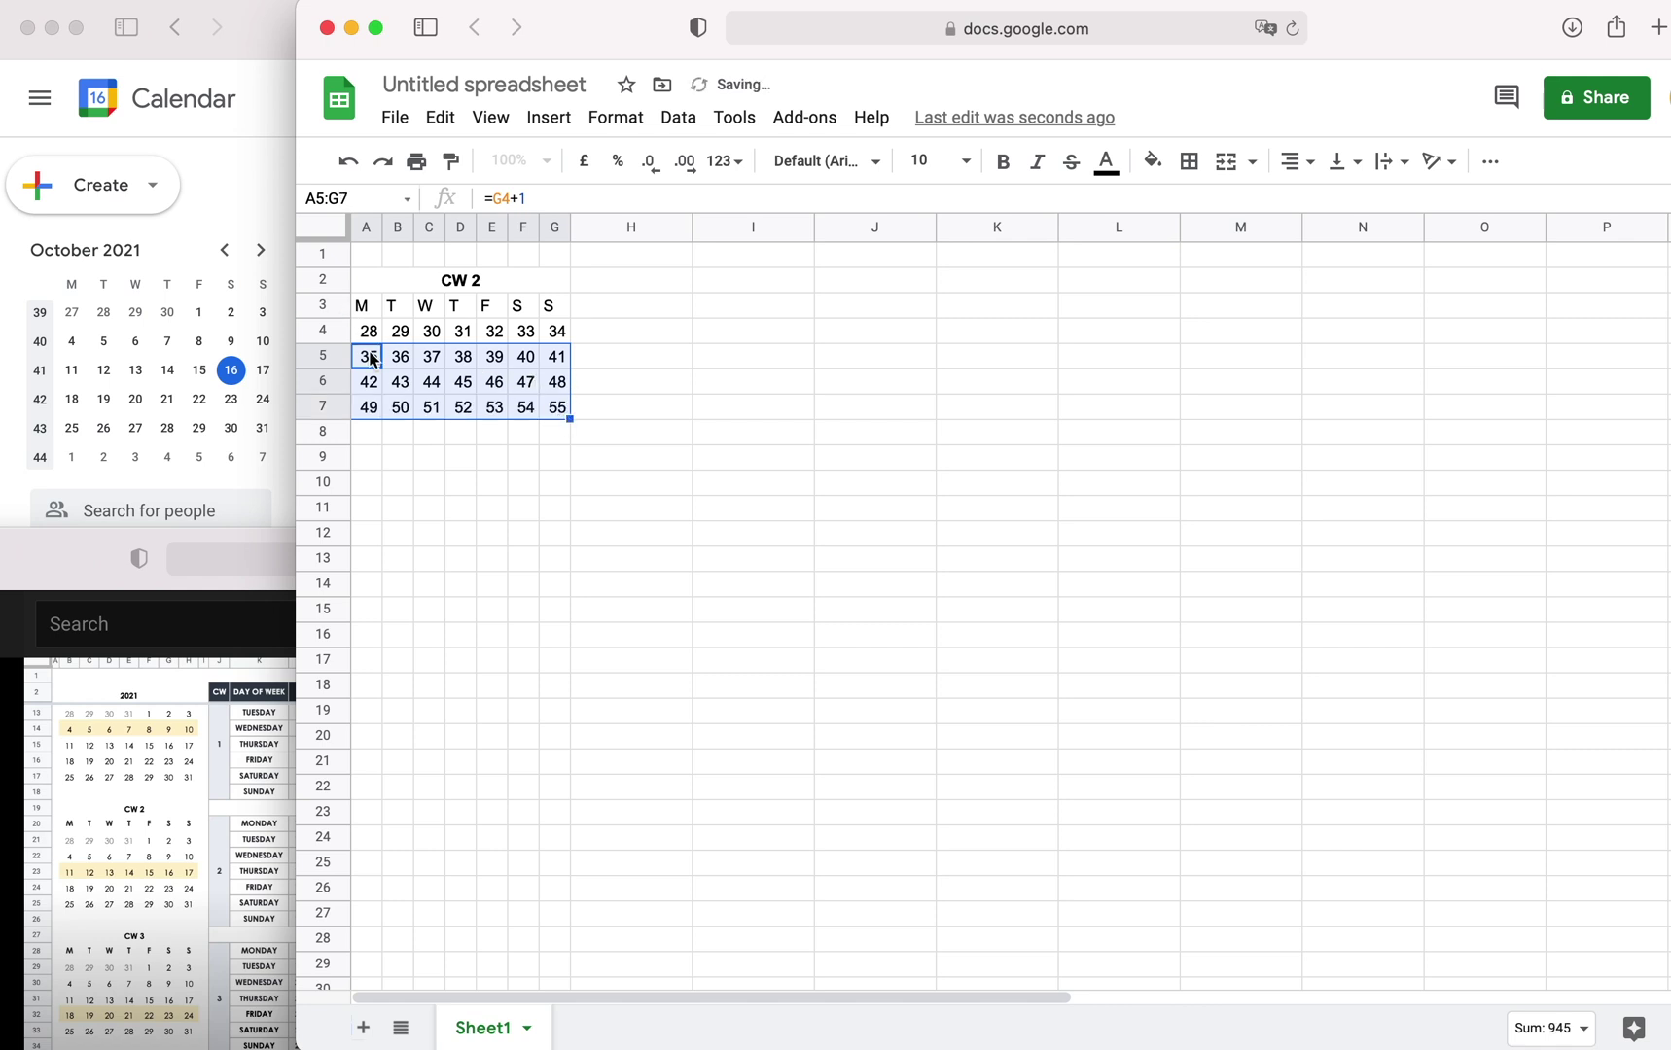
left_click_drag(570, 419, 571, 432)
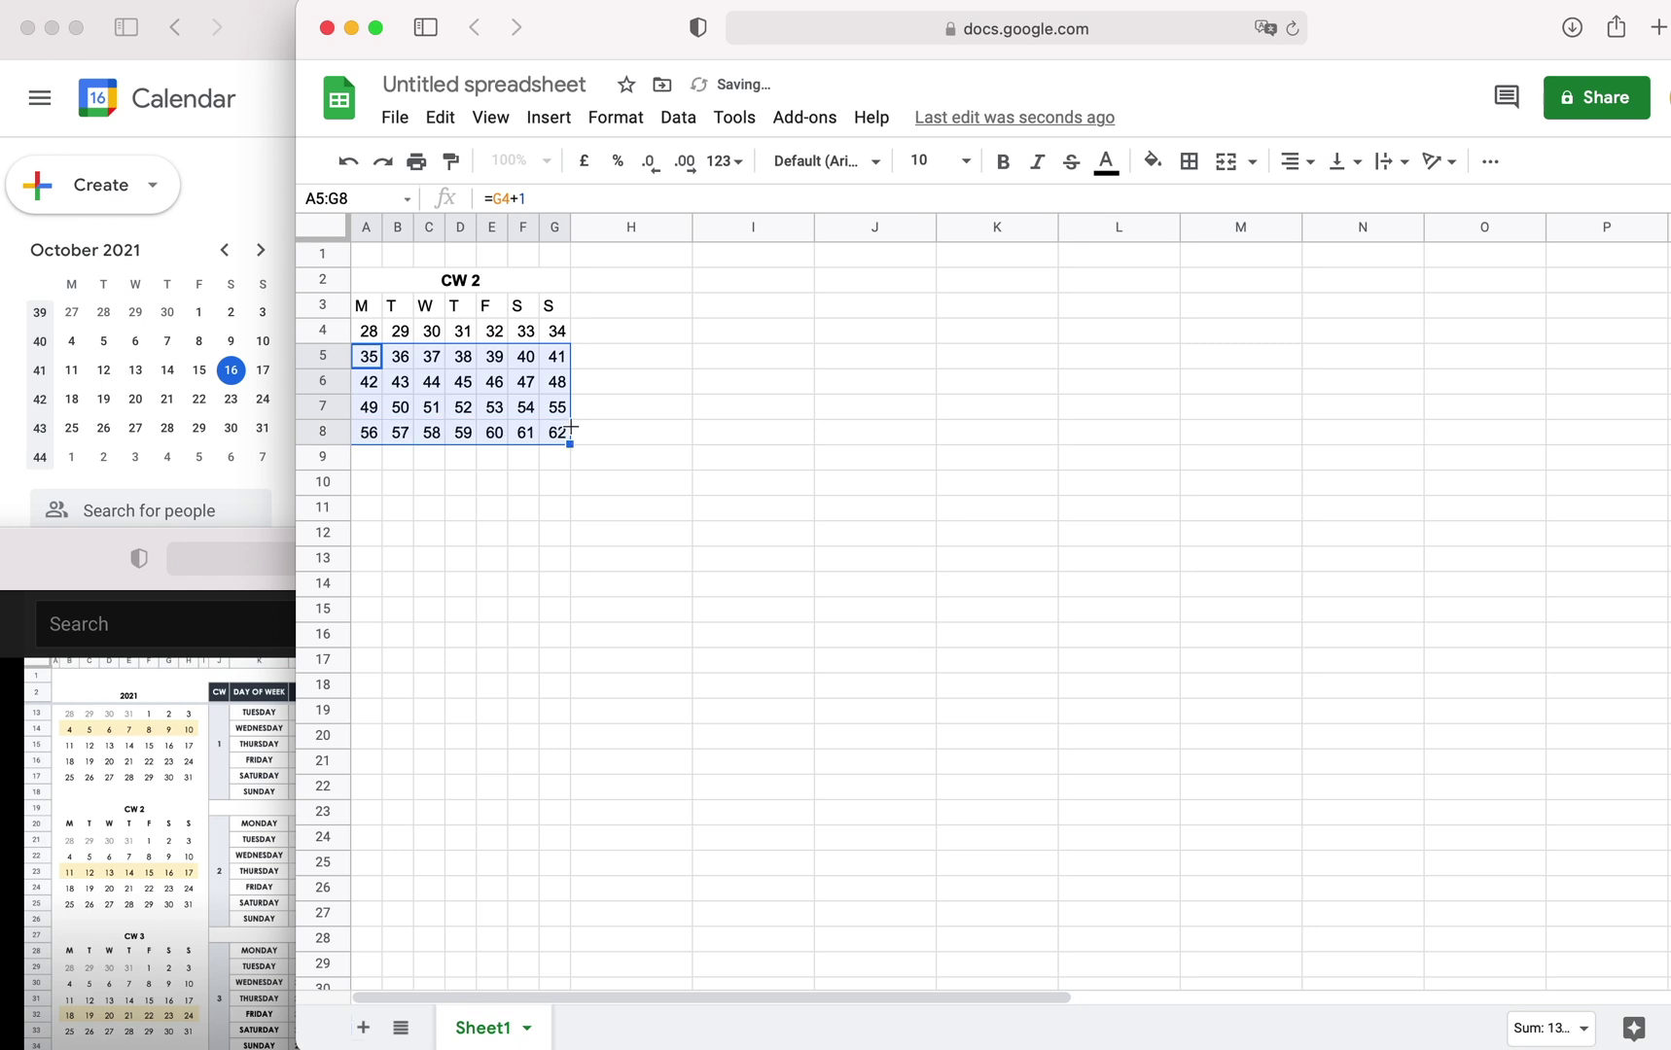
left_click(409, 513)
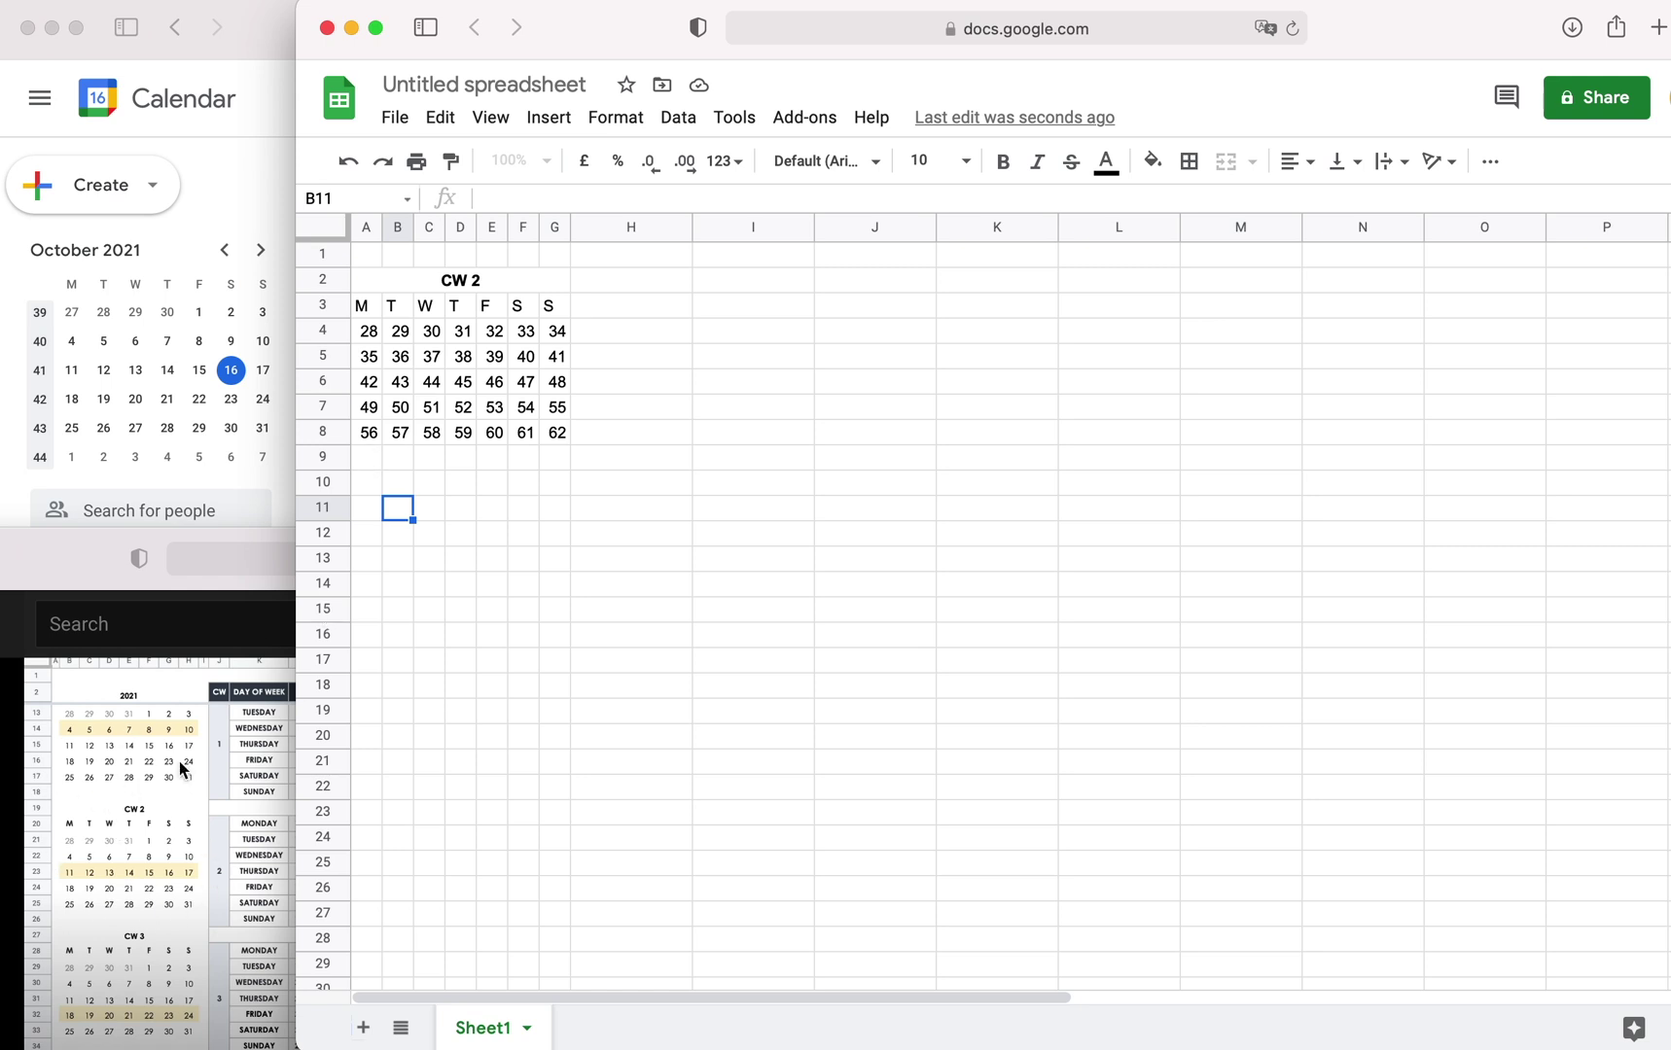
- Replace E4's formula with 1 so the grid reads 28–31 then 1–31 through G8
left_click(368, 336)
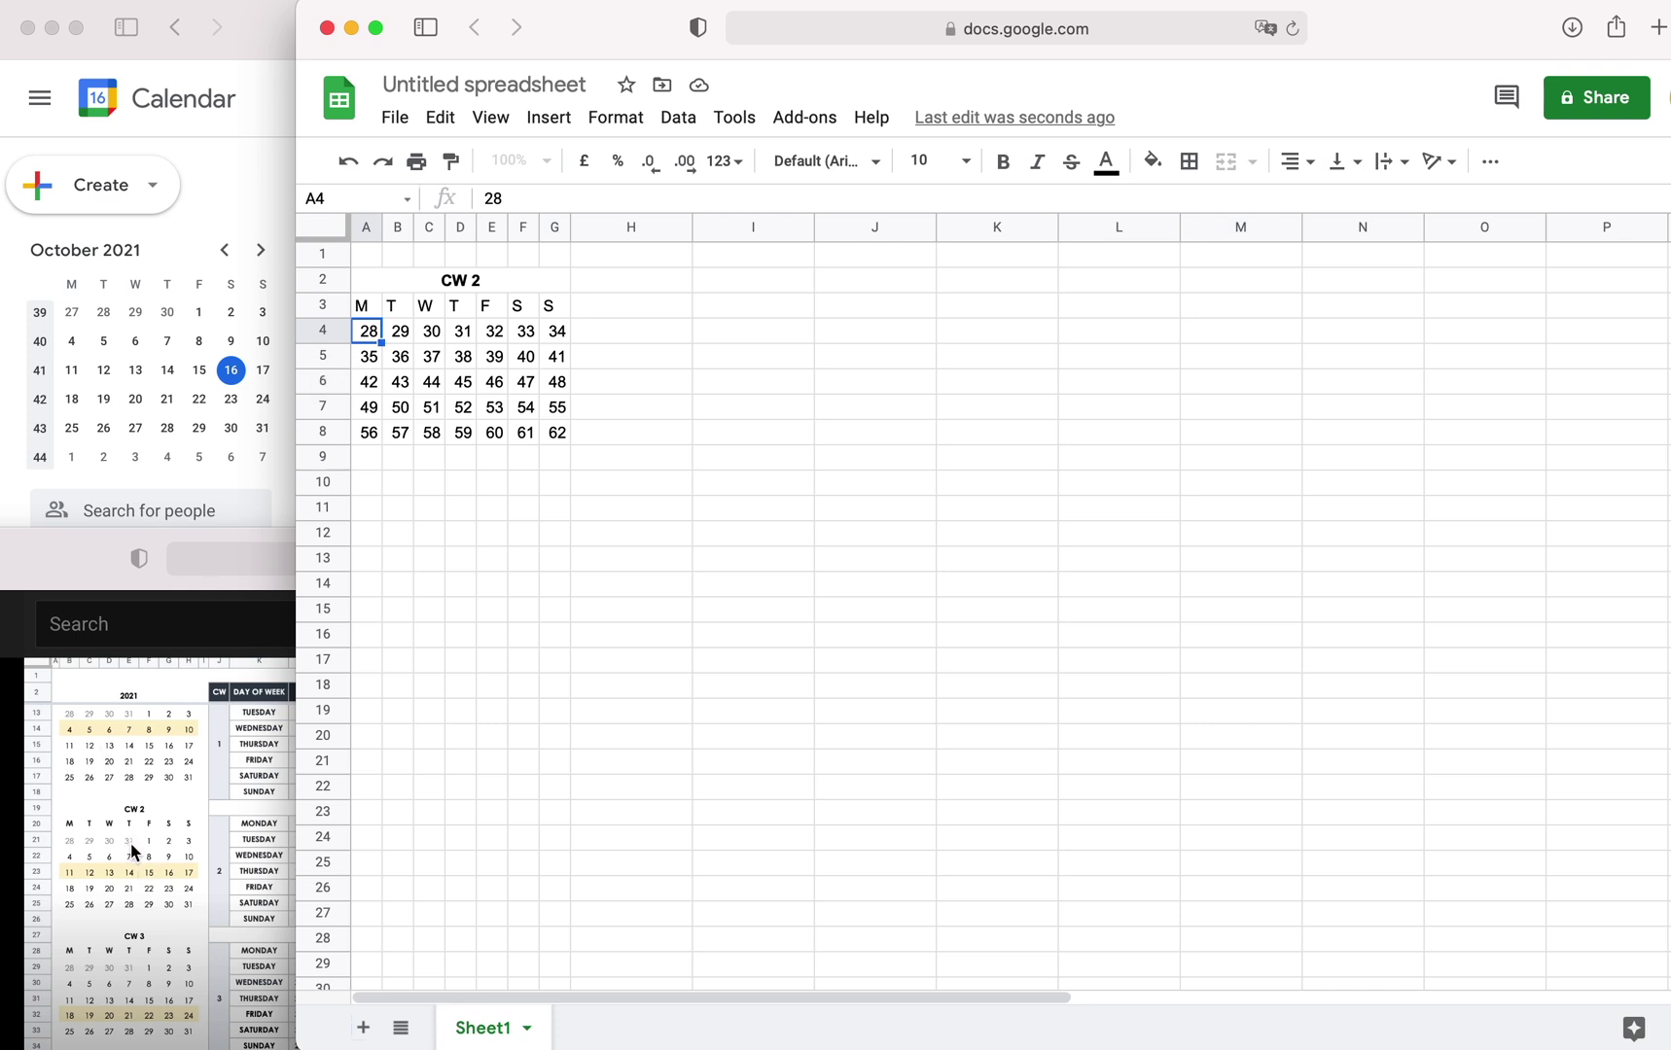
left_click(457, 335)
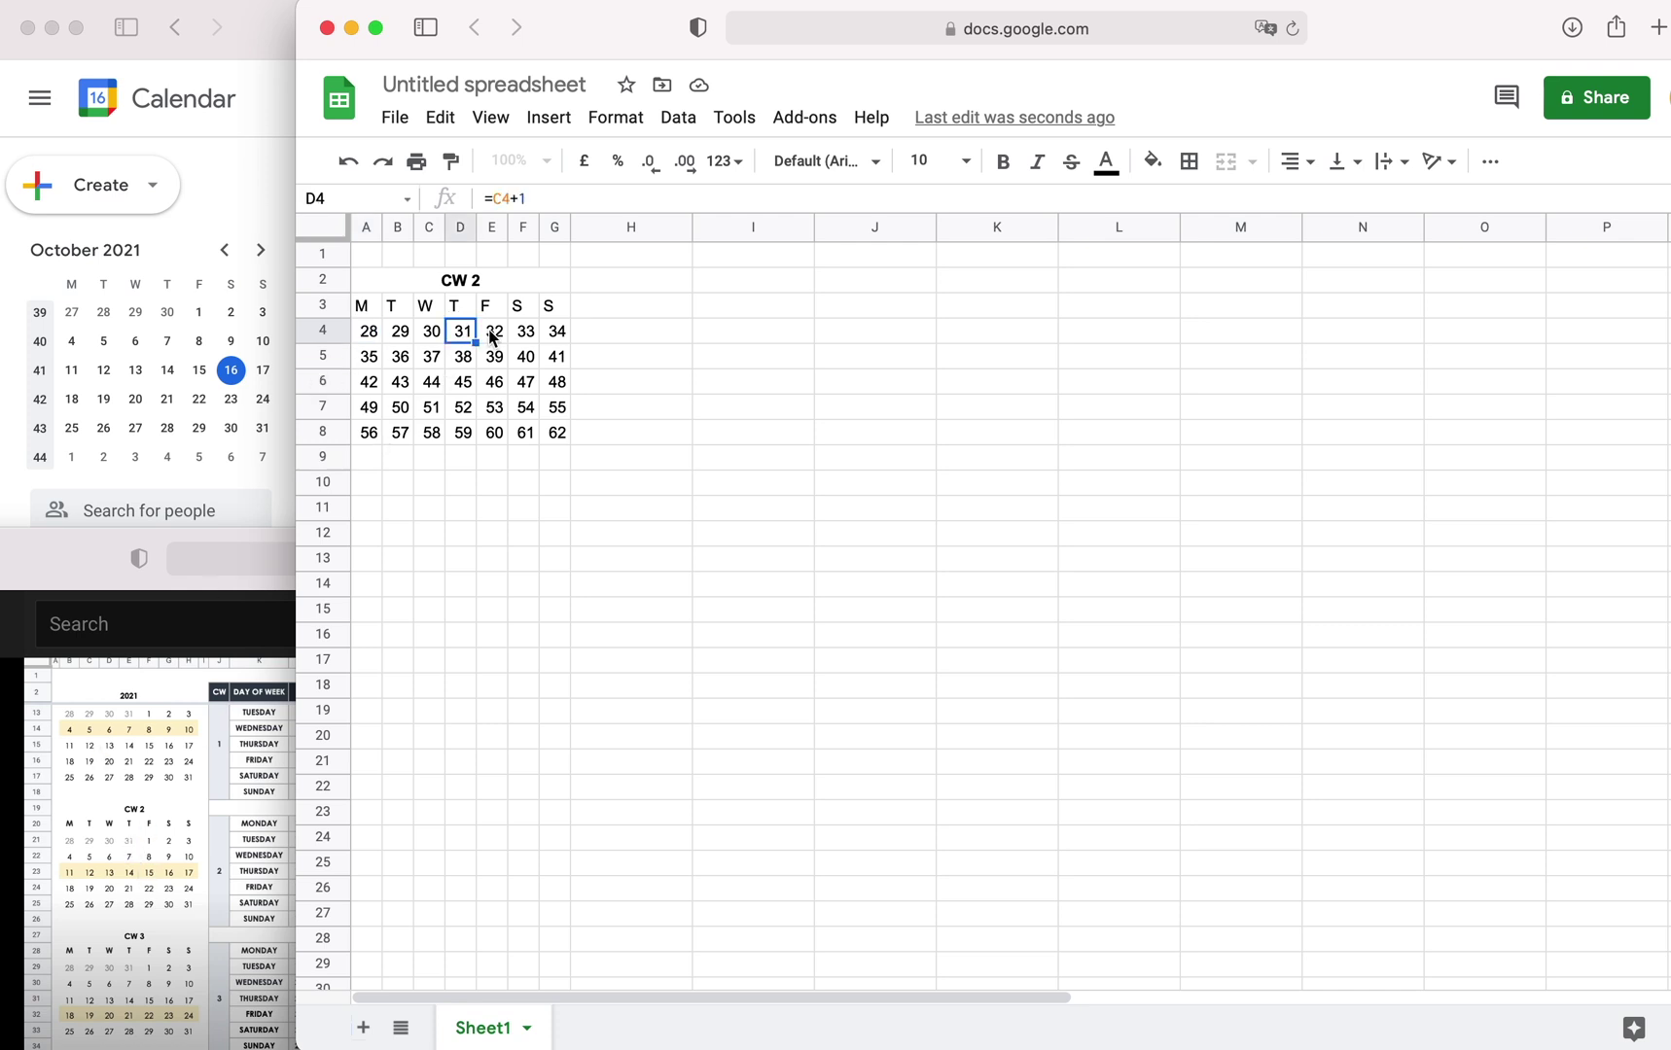
left_click(492, 337)
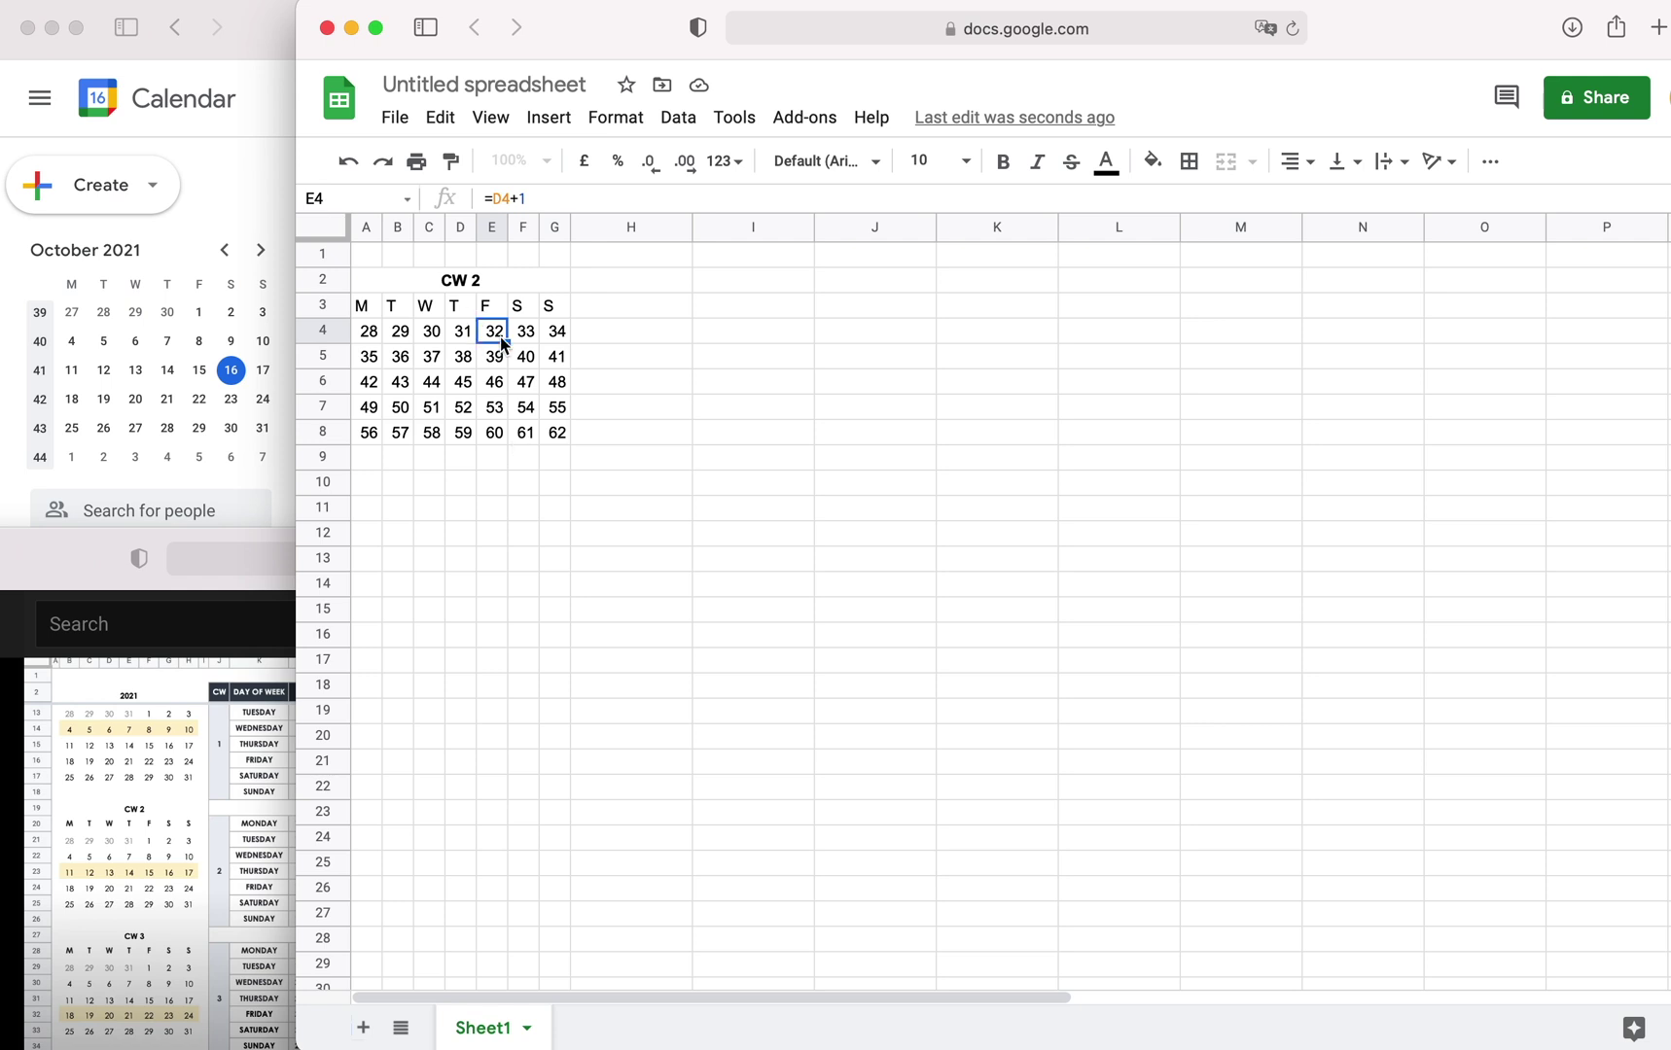
type("1")
key("Return")
left_click(497, 334)
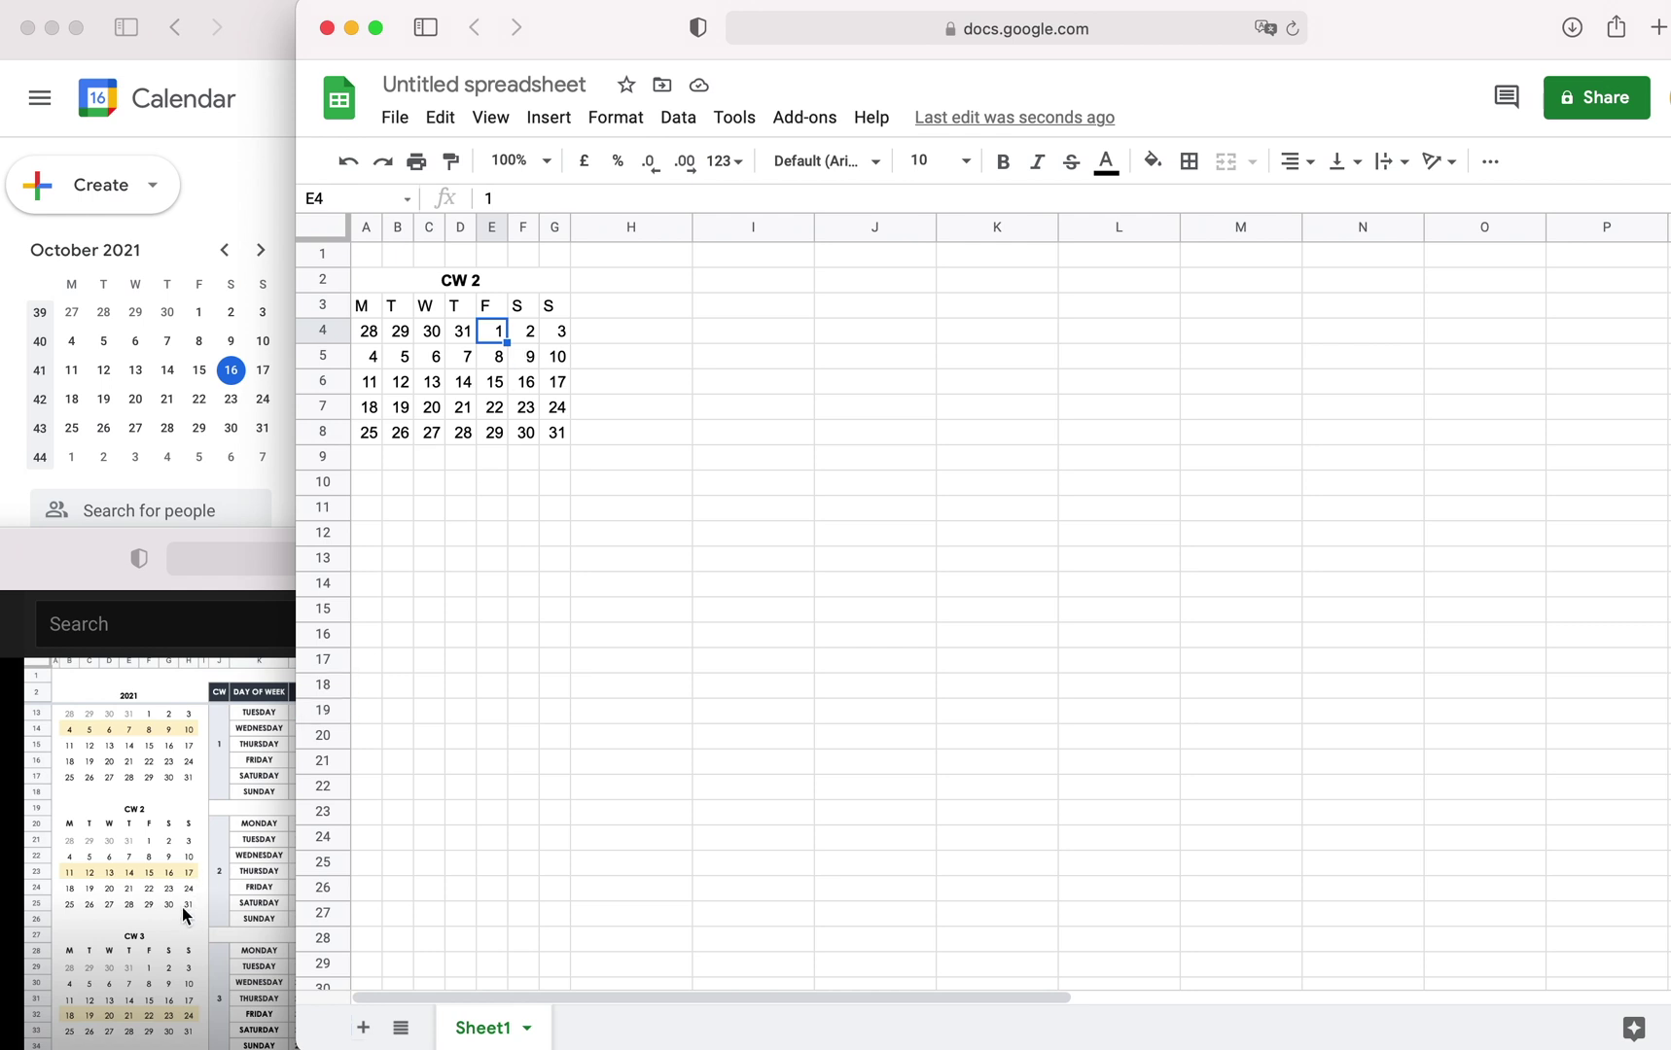
left_click(556, 433)
- Colour the previous-month dates 28–31 in A4:D4 light grey
left_click_drag(369, 333, 456, 343)
left_click(1106, 162)
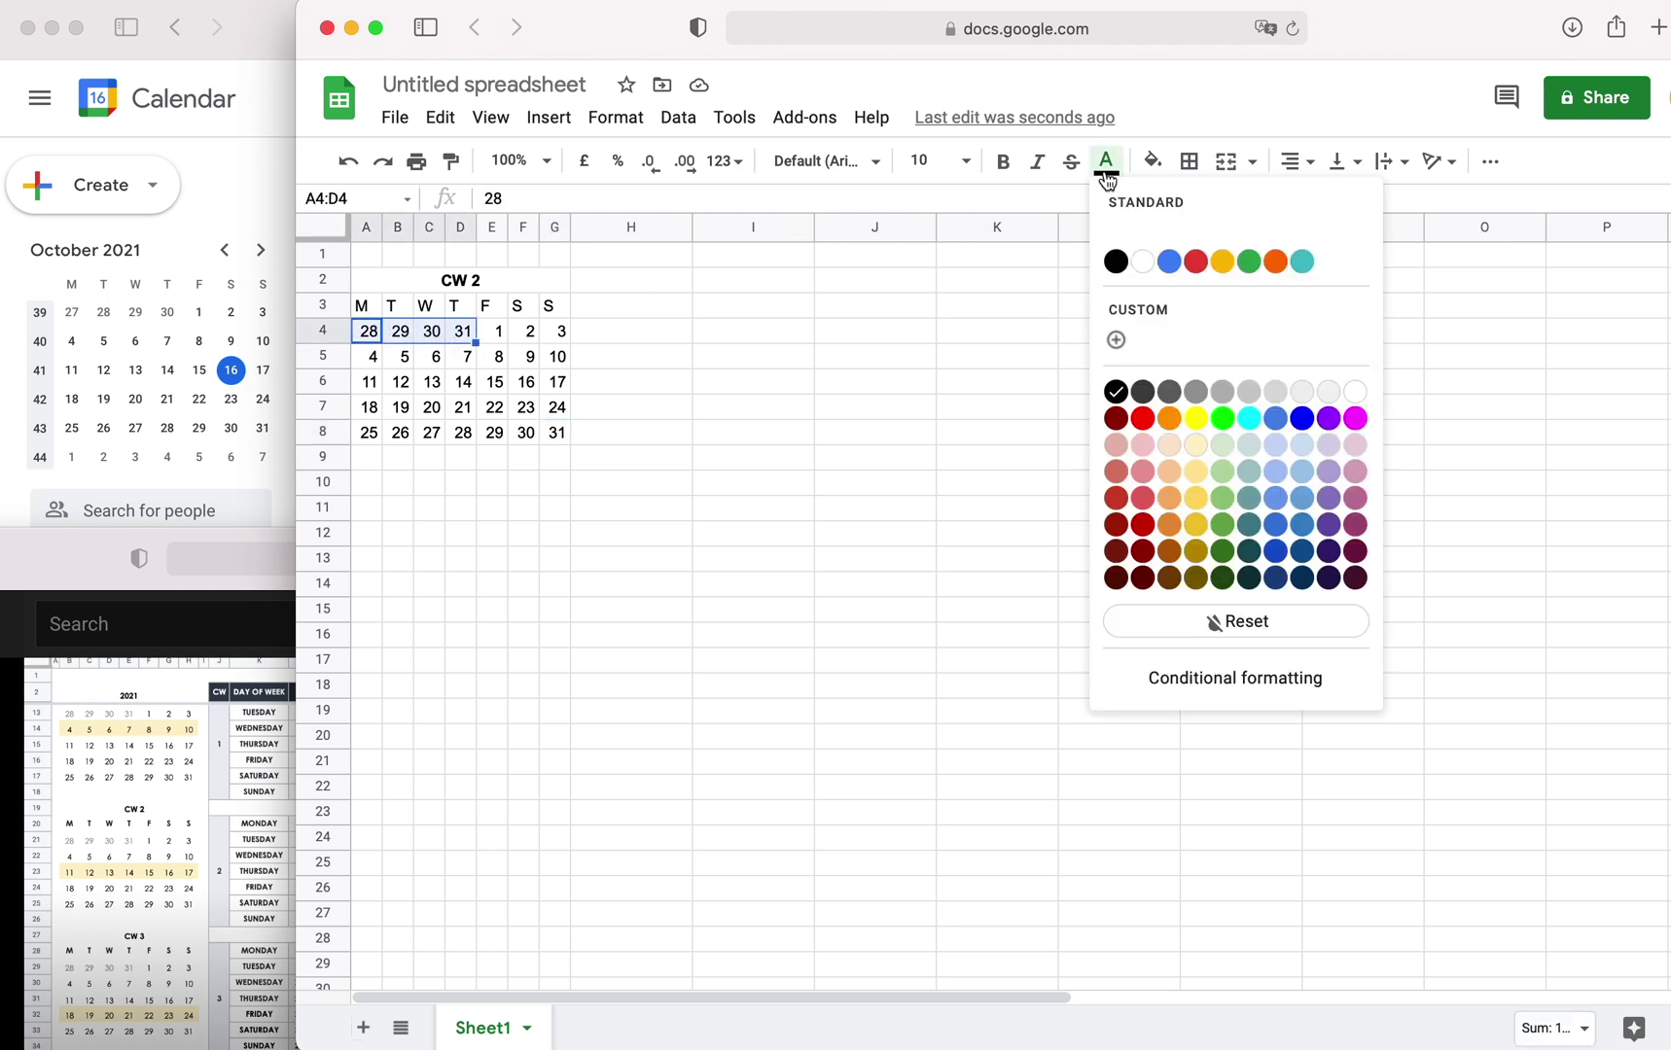
left_click(1252, 394)
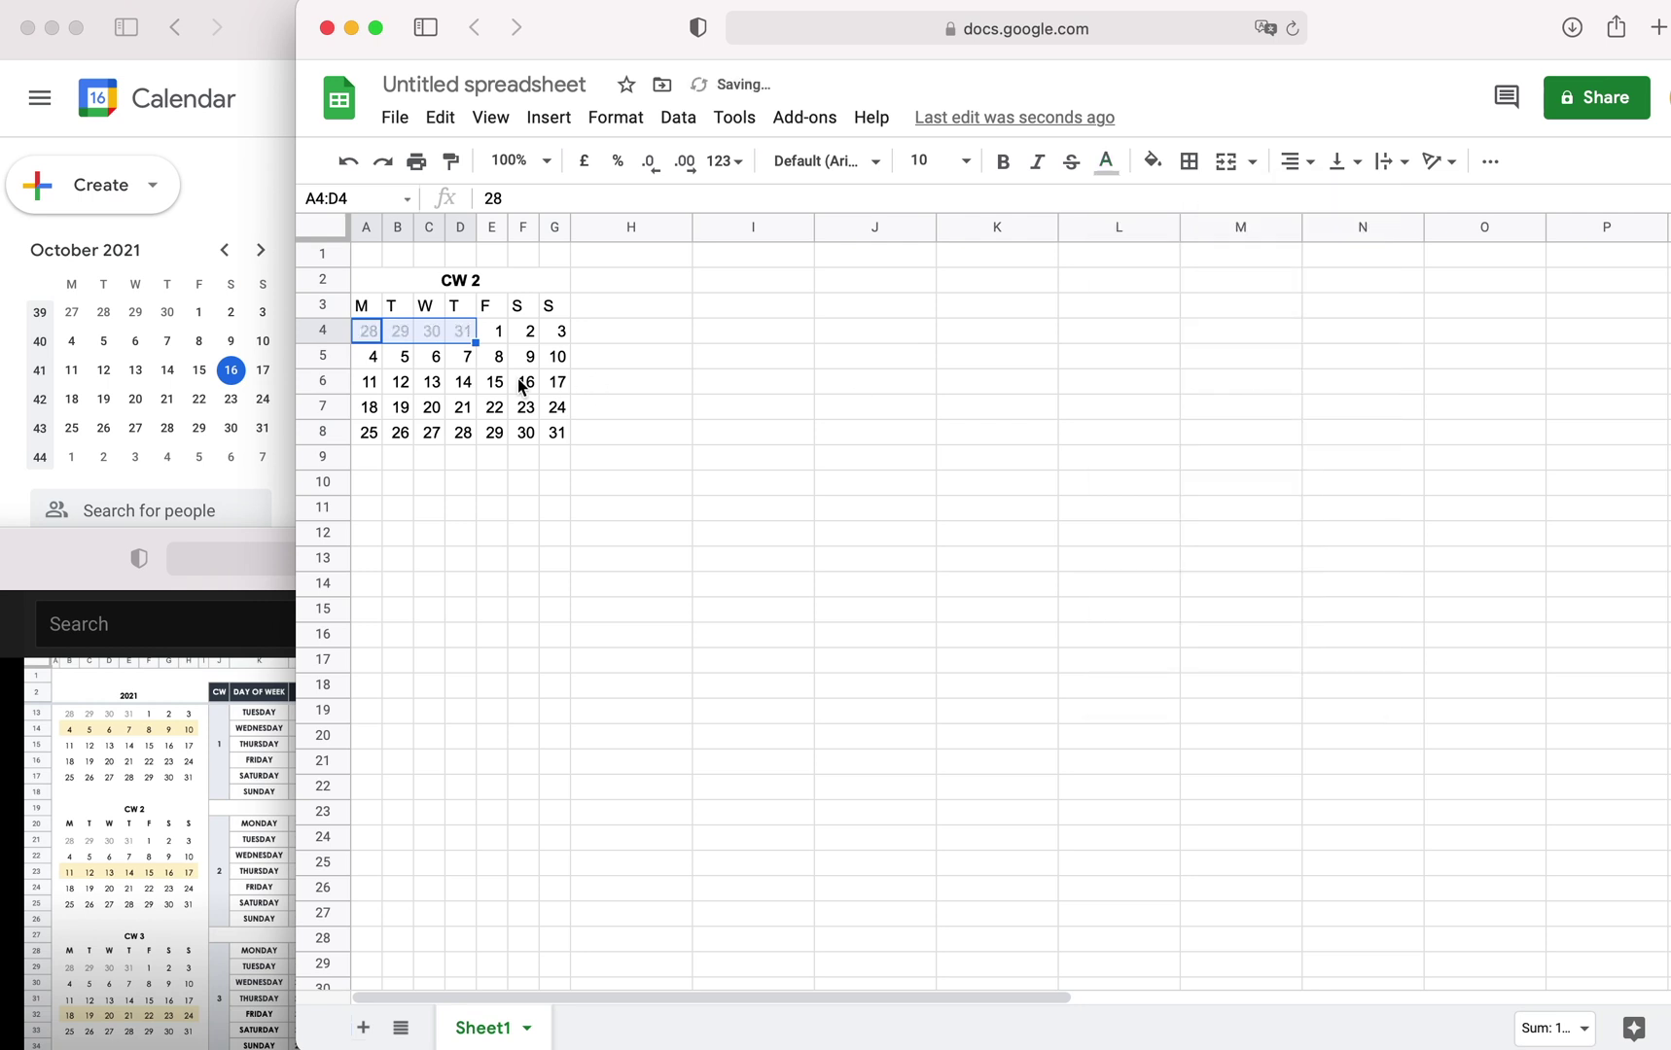
- Make the weekday letters in A3:G3 bold
left_click(498, 315)
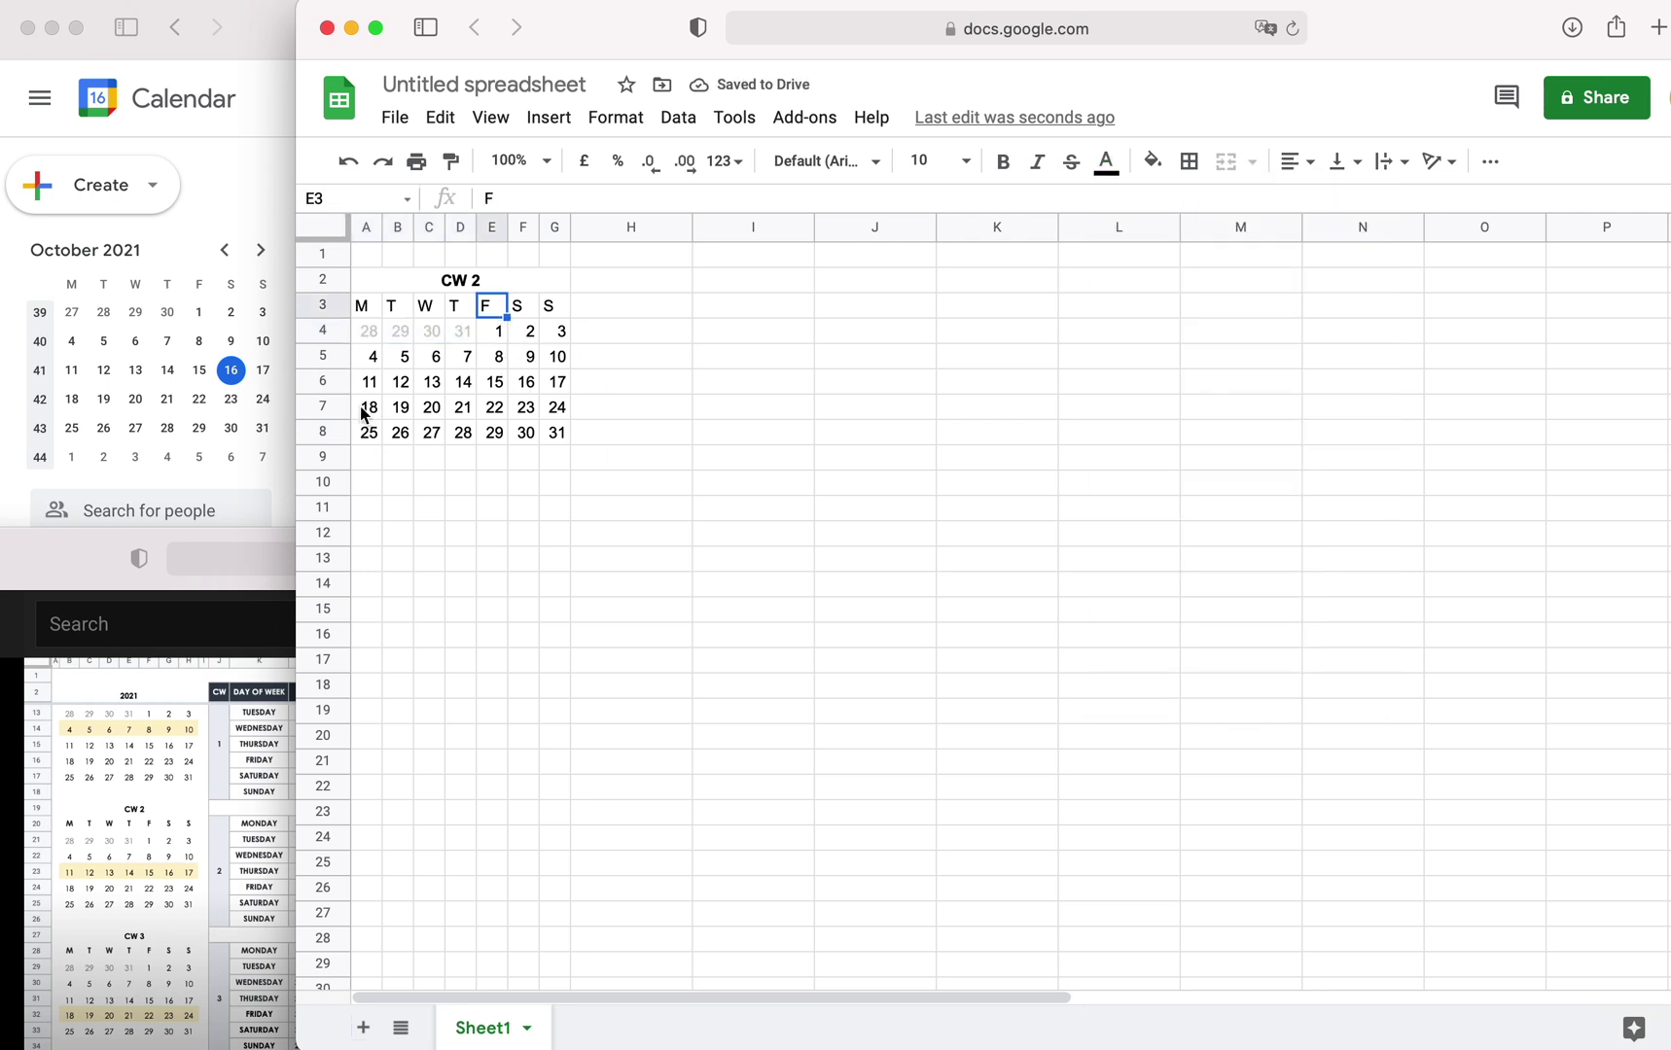
left_click(496, 455)
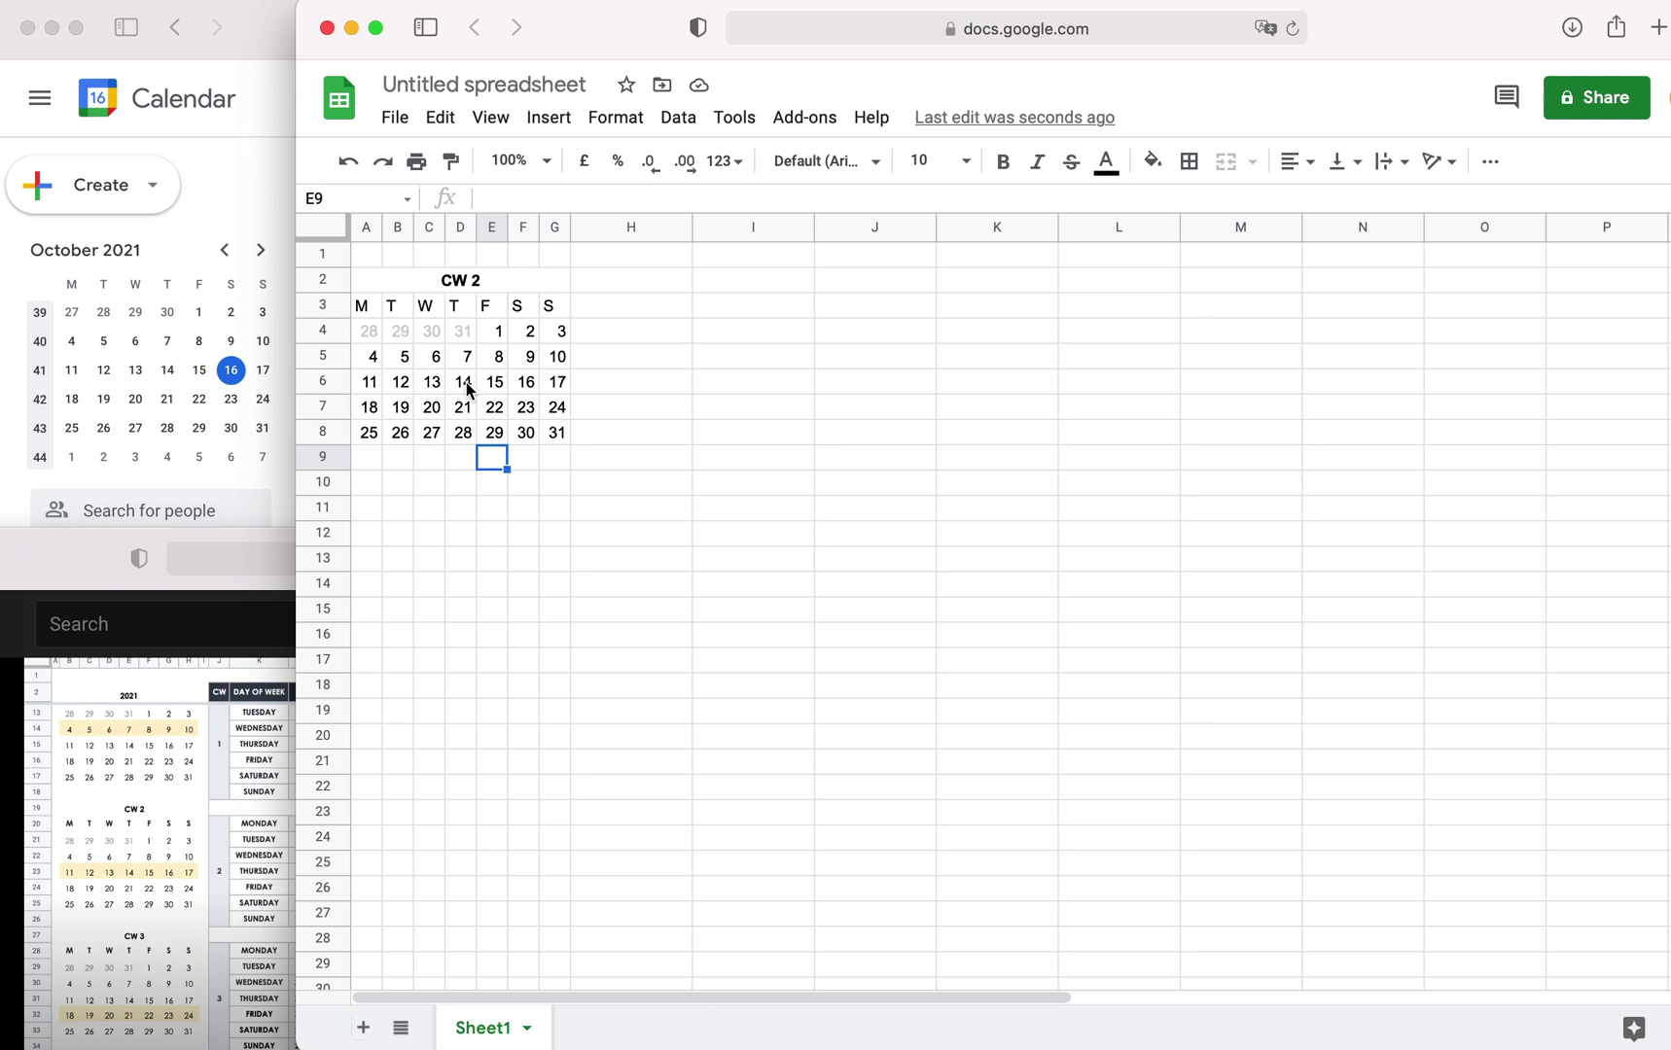
left_click_drag(364, 309, 557, 316)
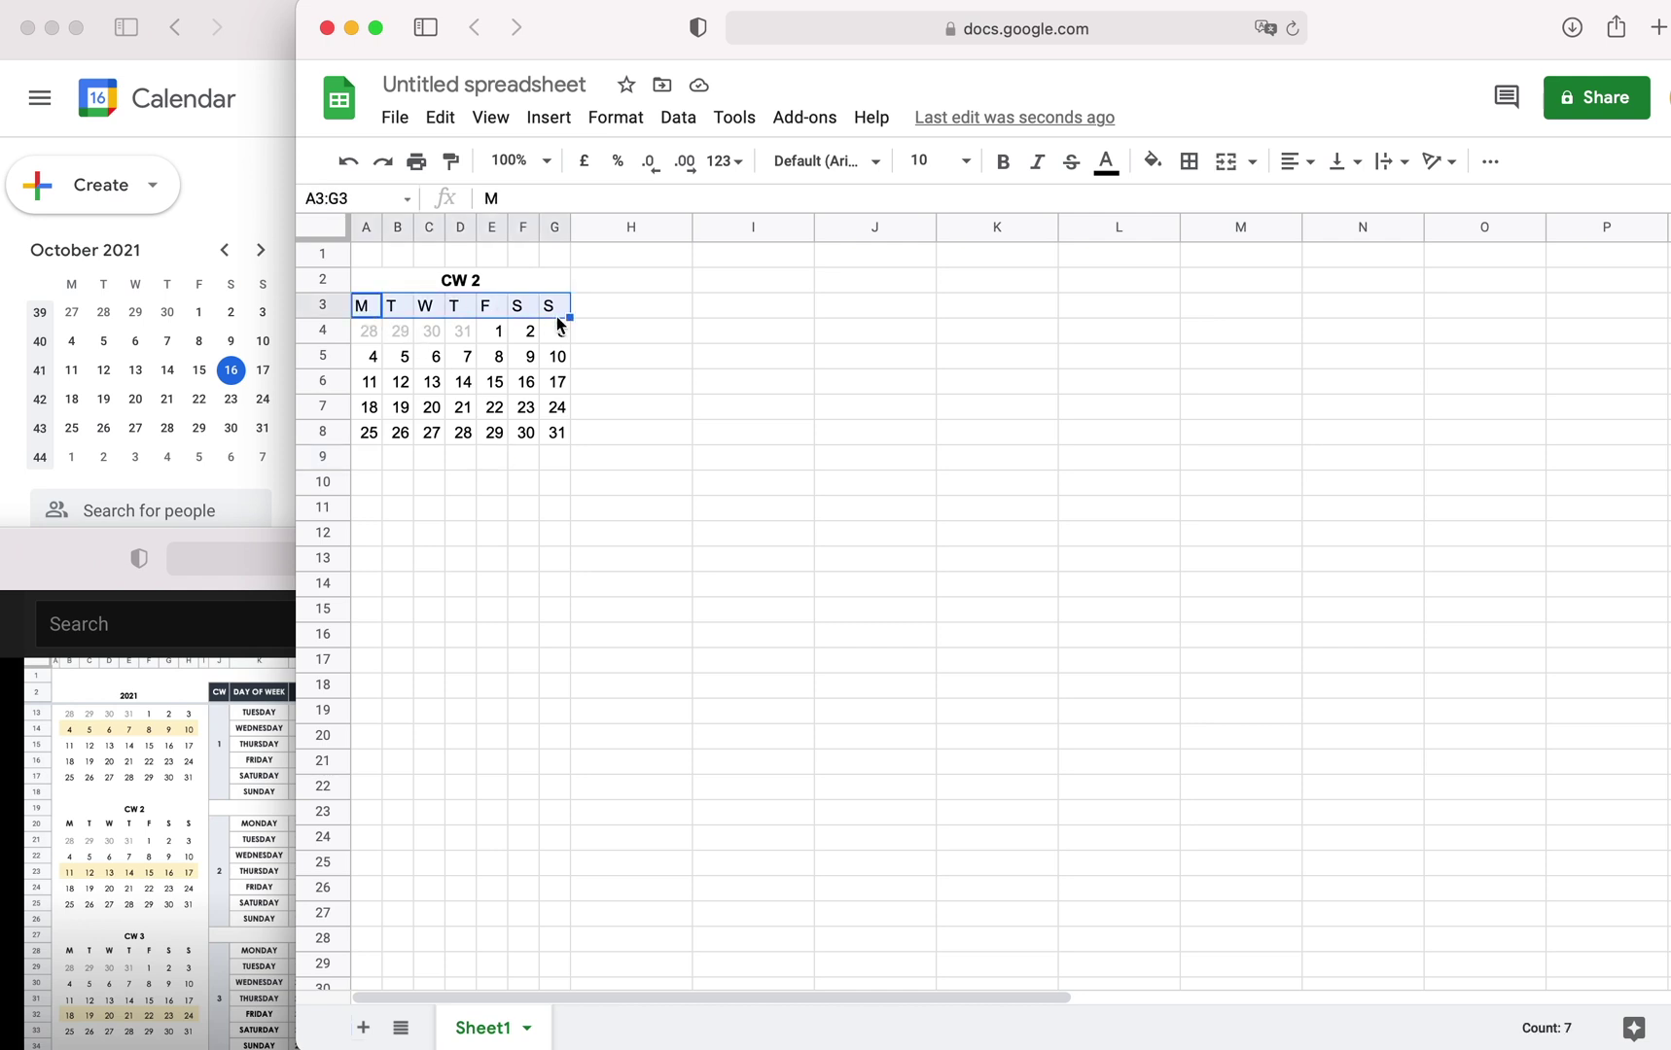
key("super+b")
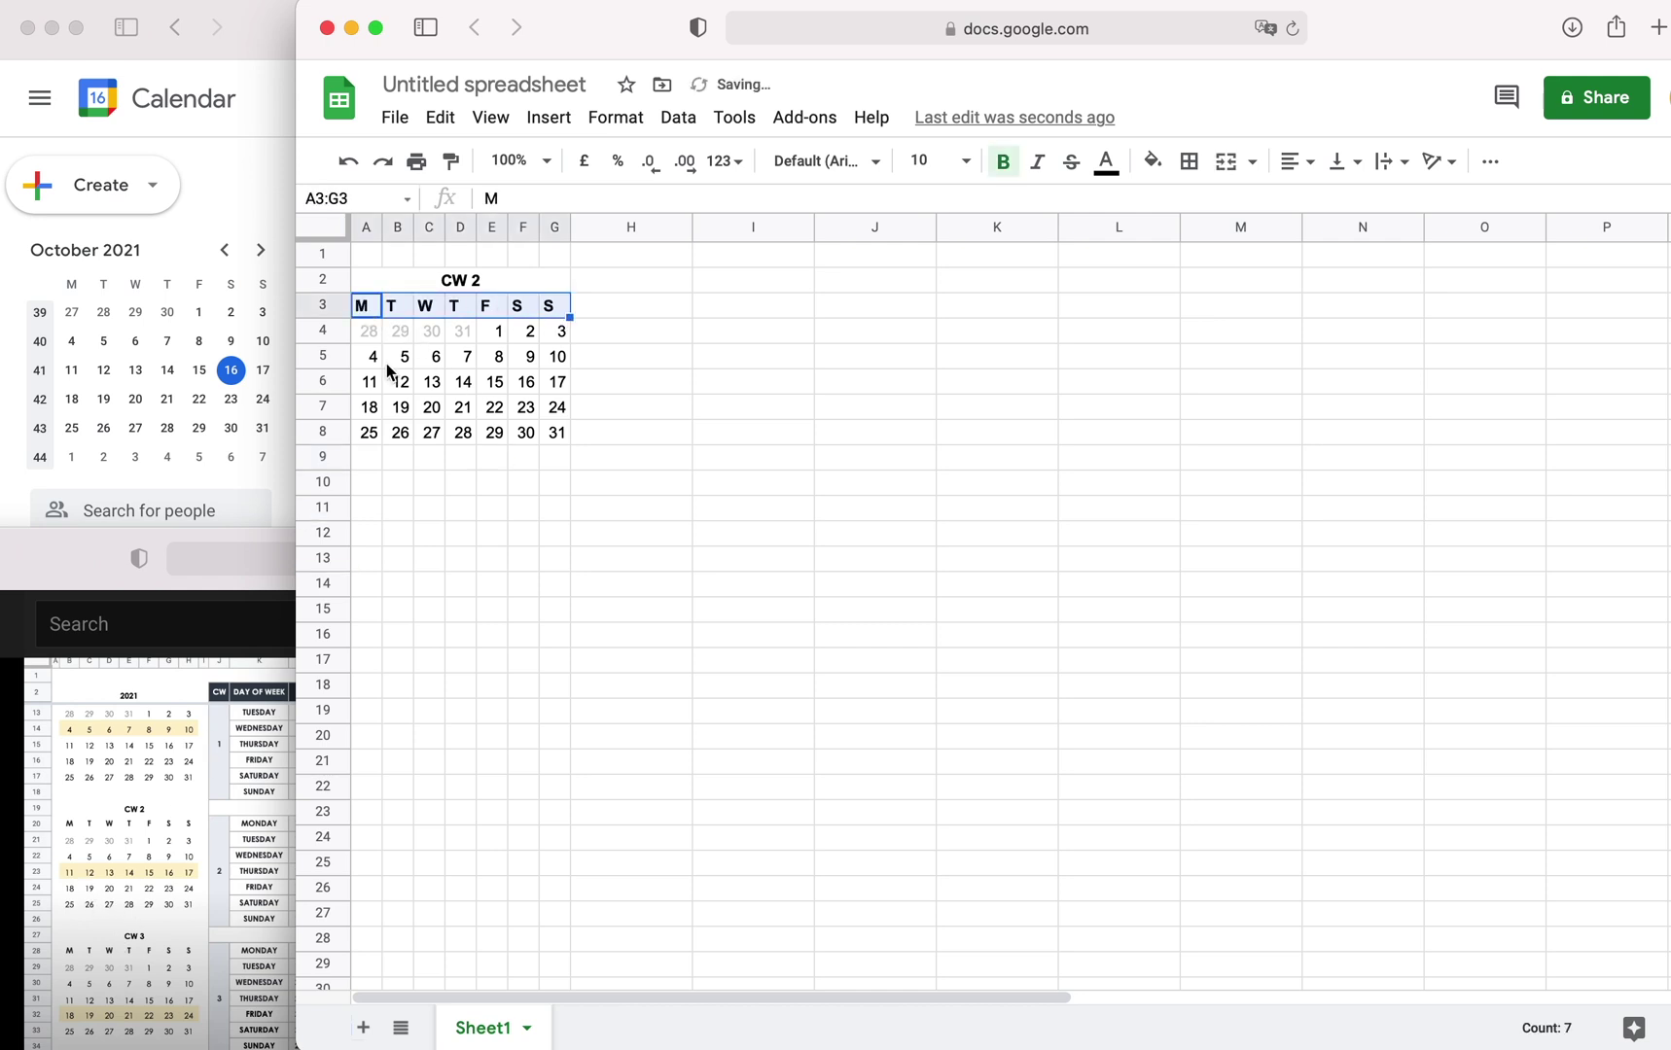
- Fill the week row 11–17 (A6:G6) light yellow
left_click_drag(367, 384, 557, 389)
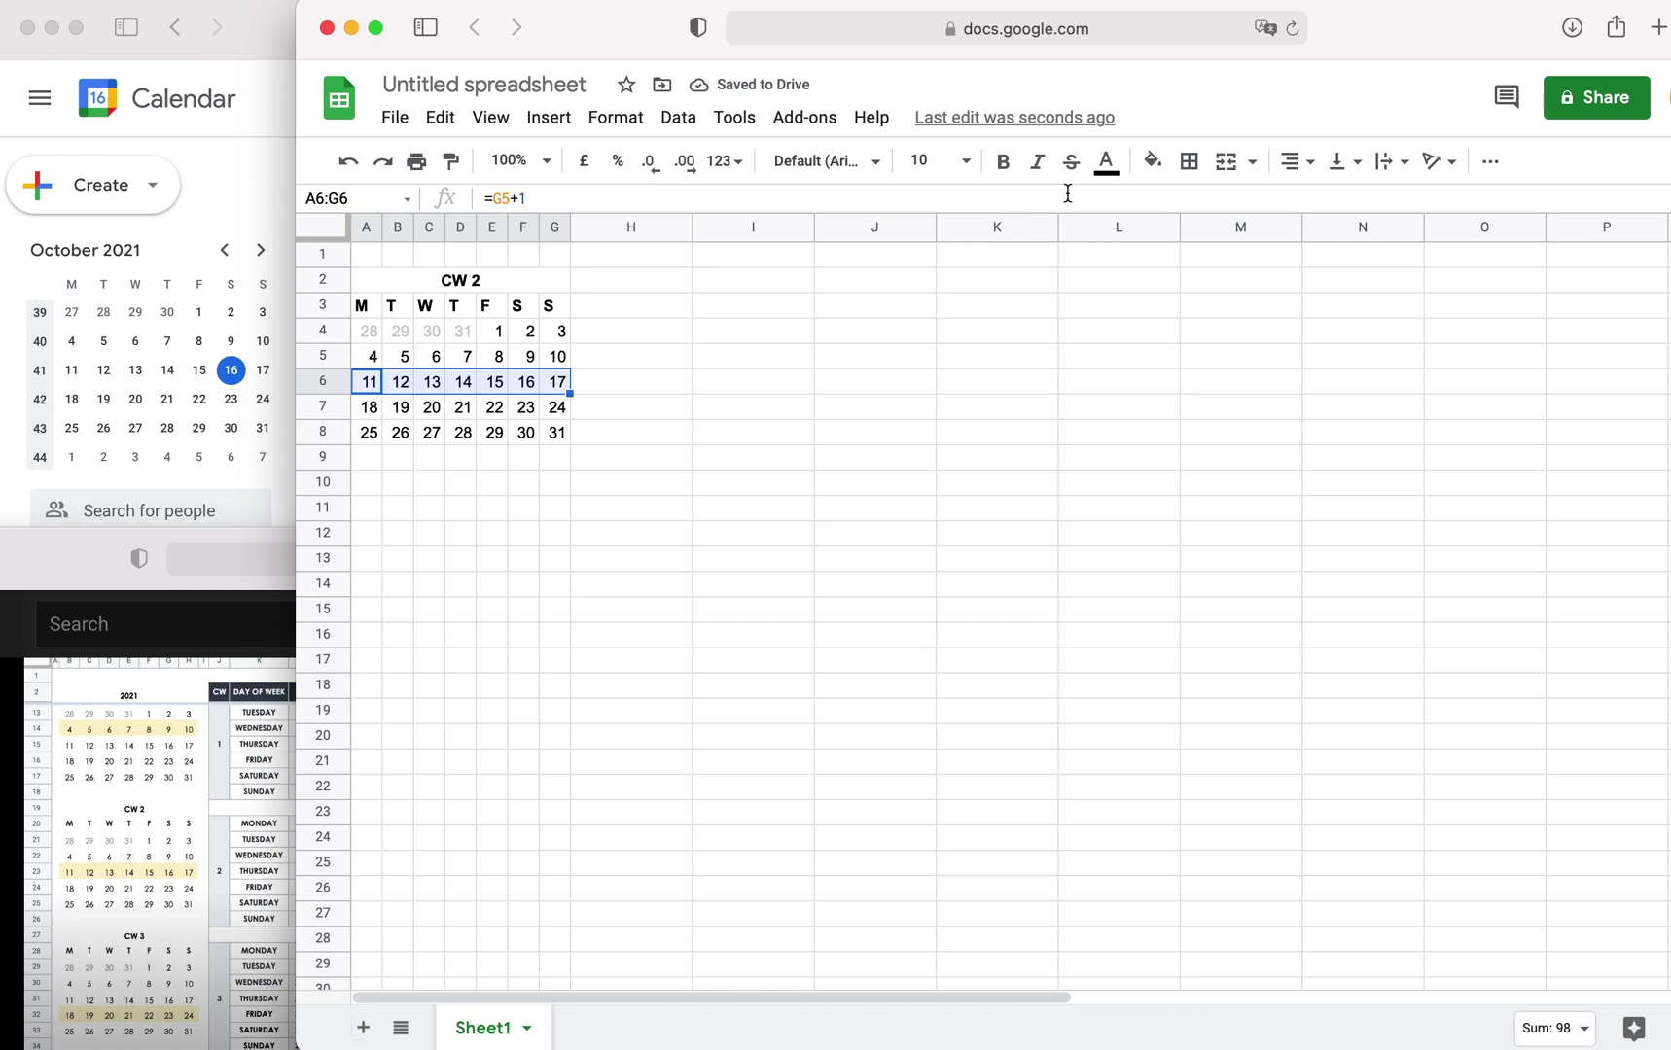
left_click(1154, 165)
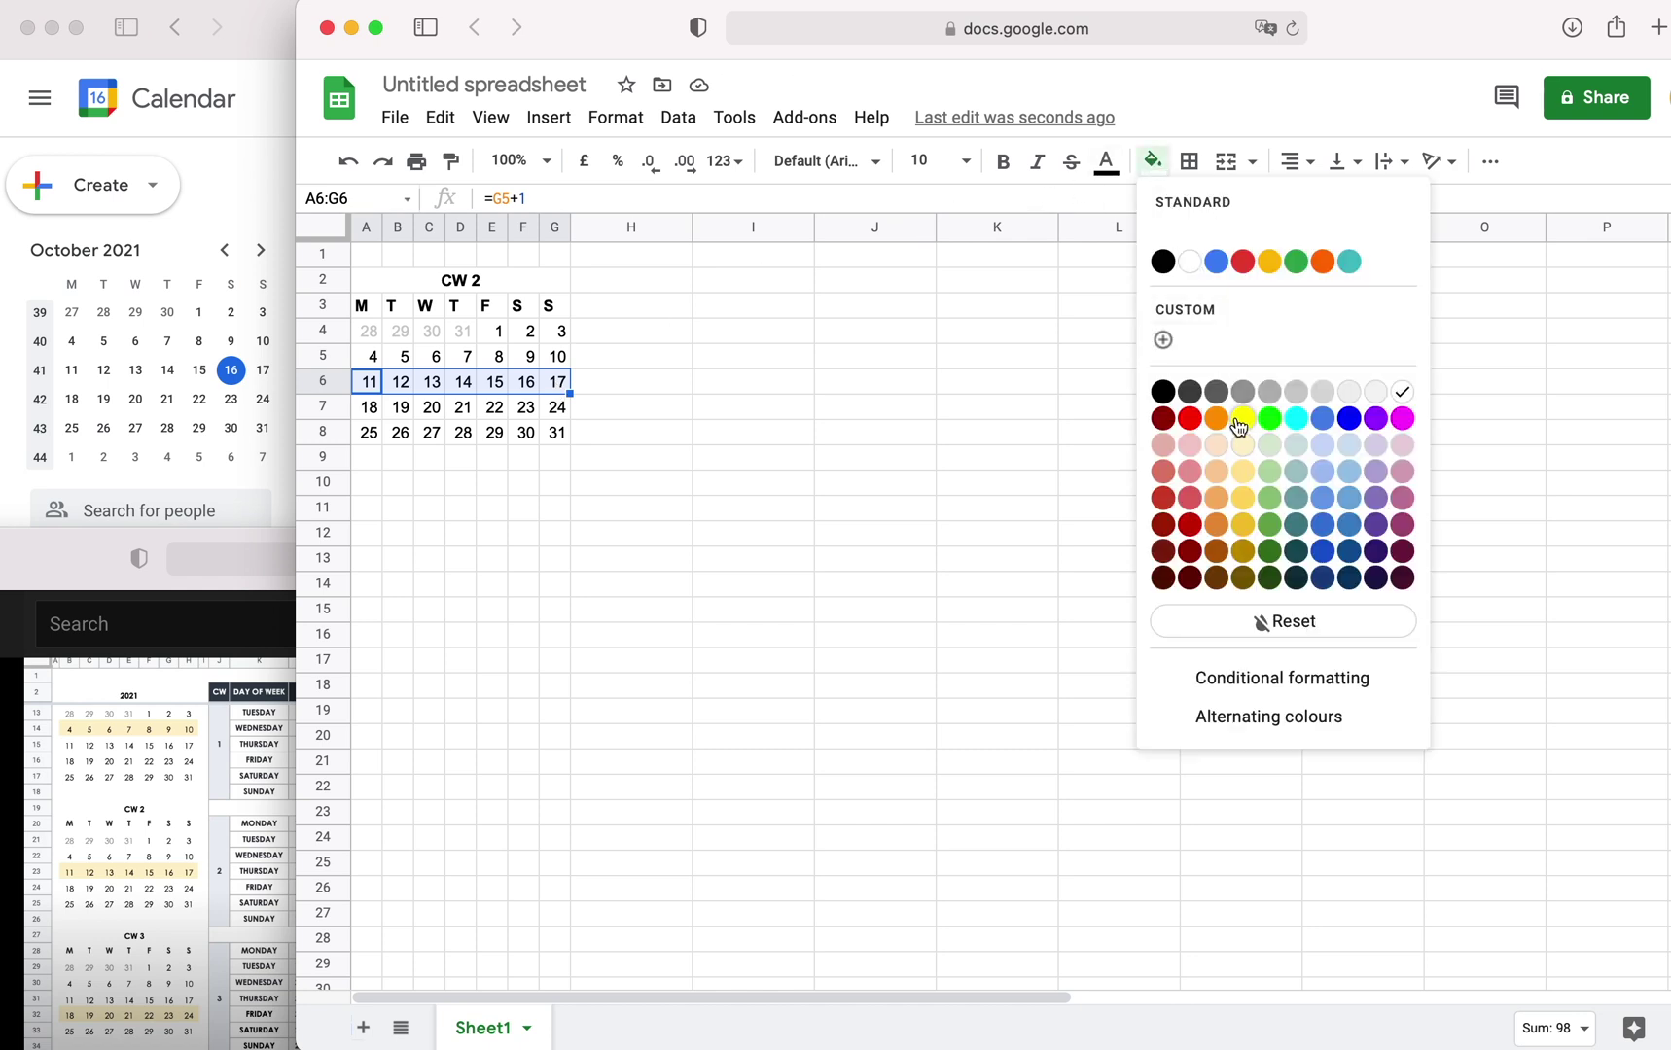
left_click(1245, 447)
left_click(631, 533)
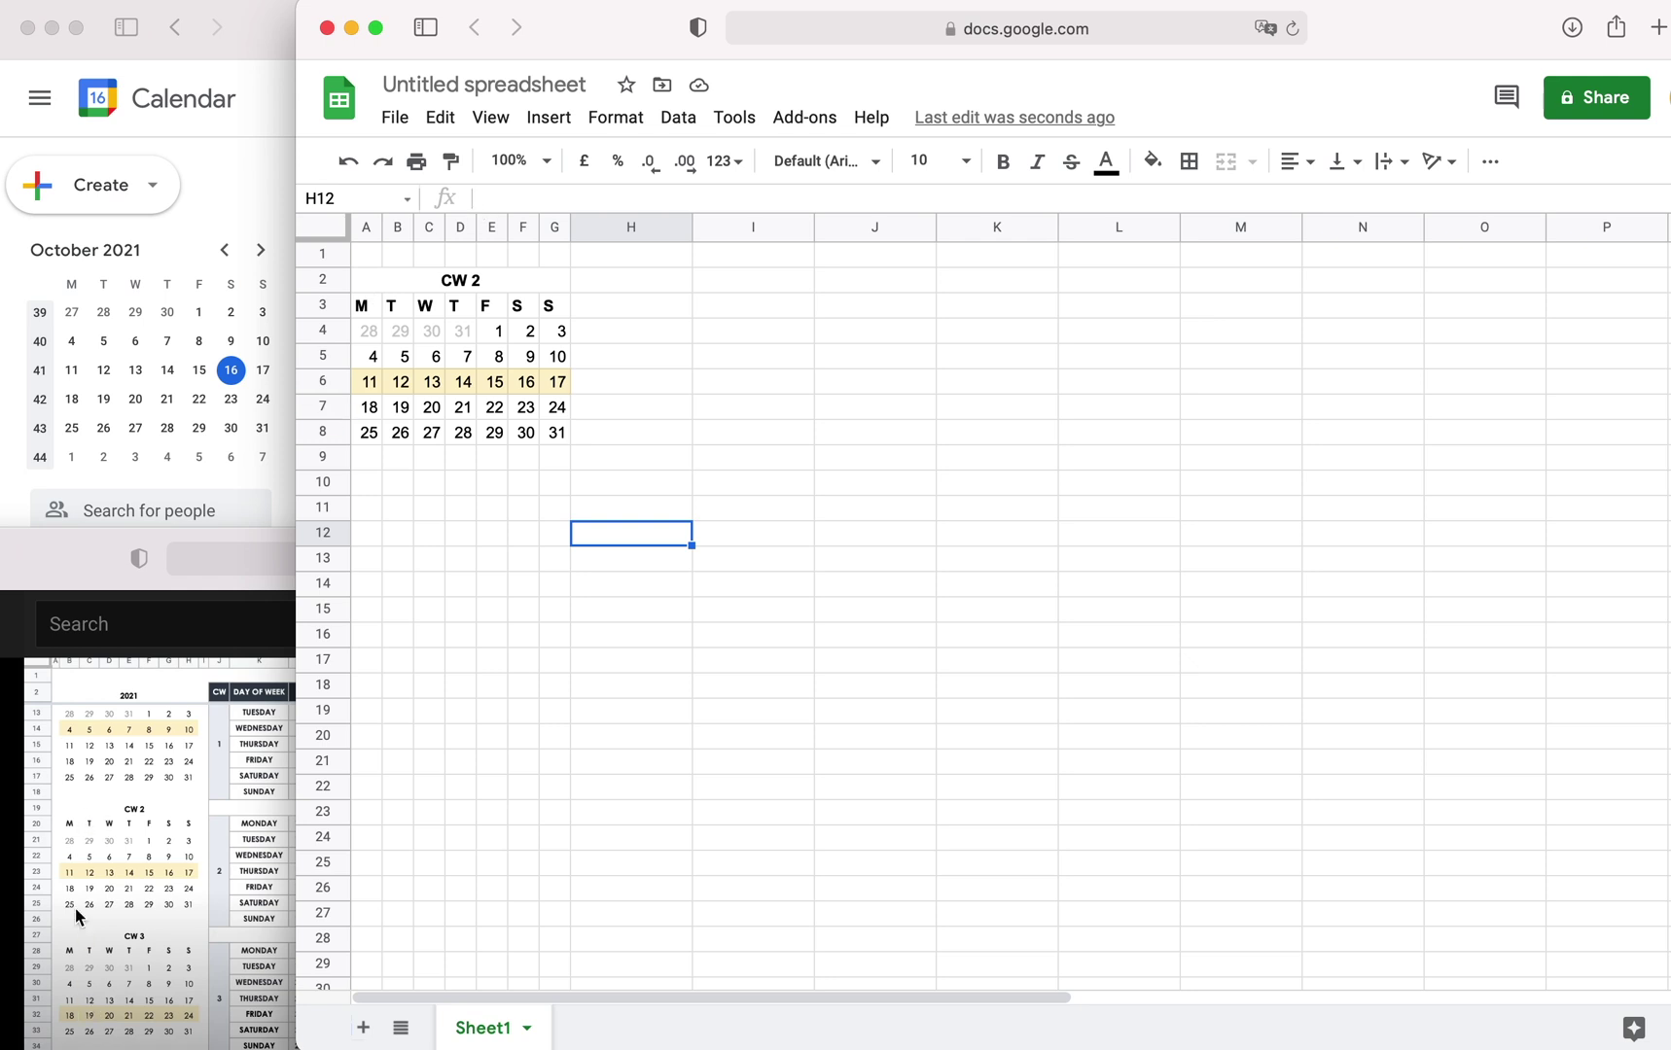
- Turn off Show gridlines, found by searching the menus for 'grid'
left_click(880, 120)
left_click(903, 187)
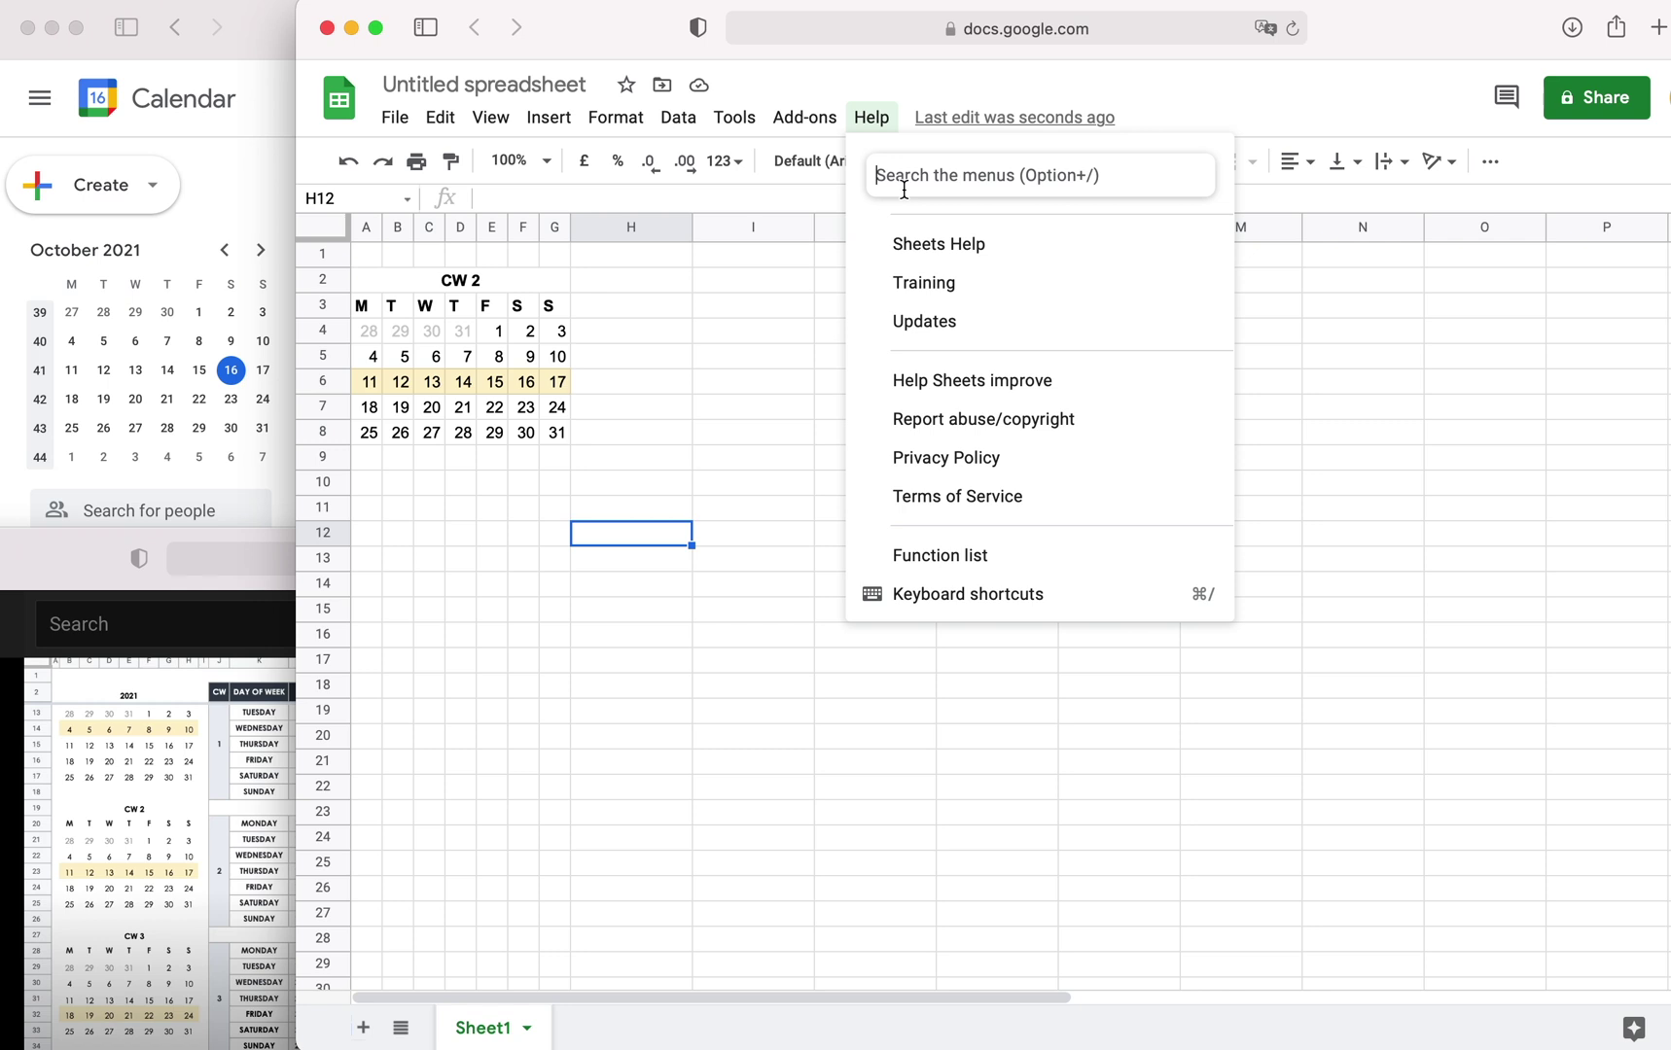
type("grid")
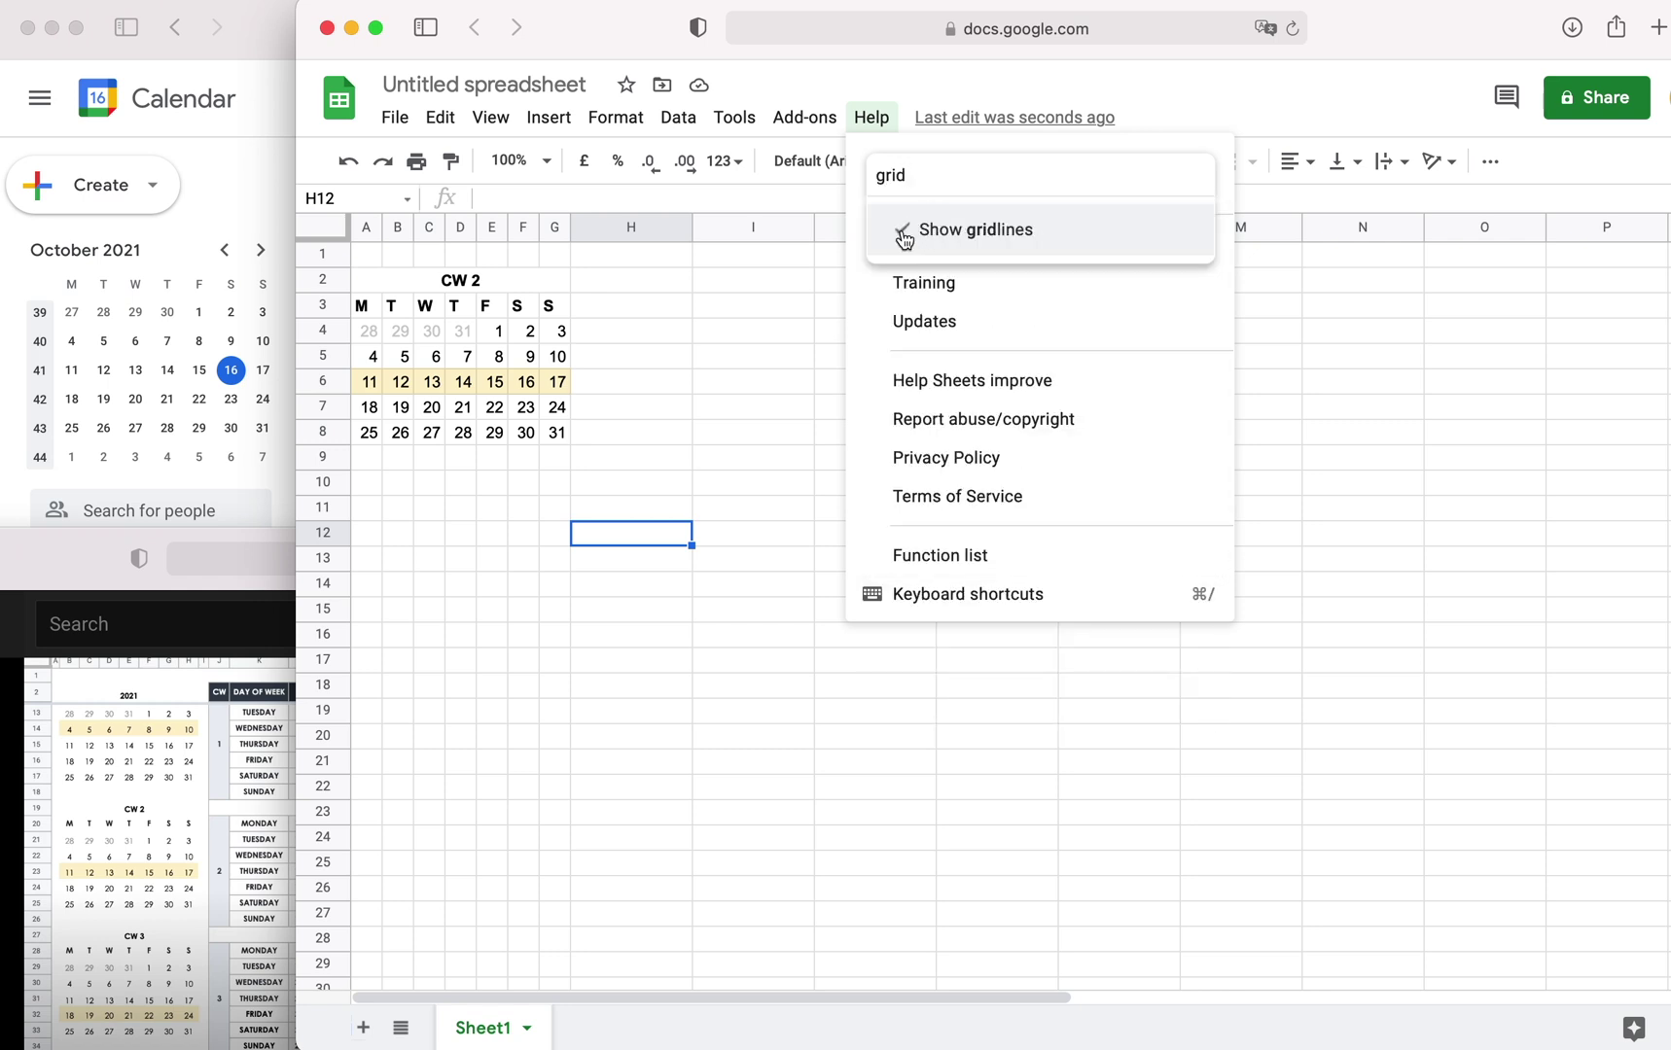
left_click(903, 235)
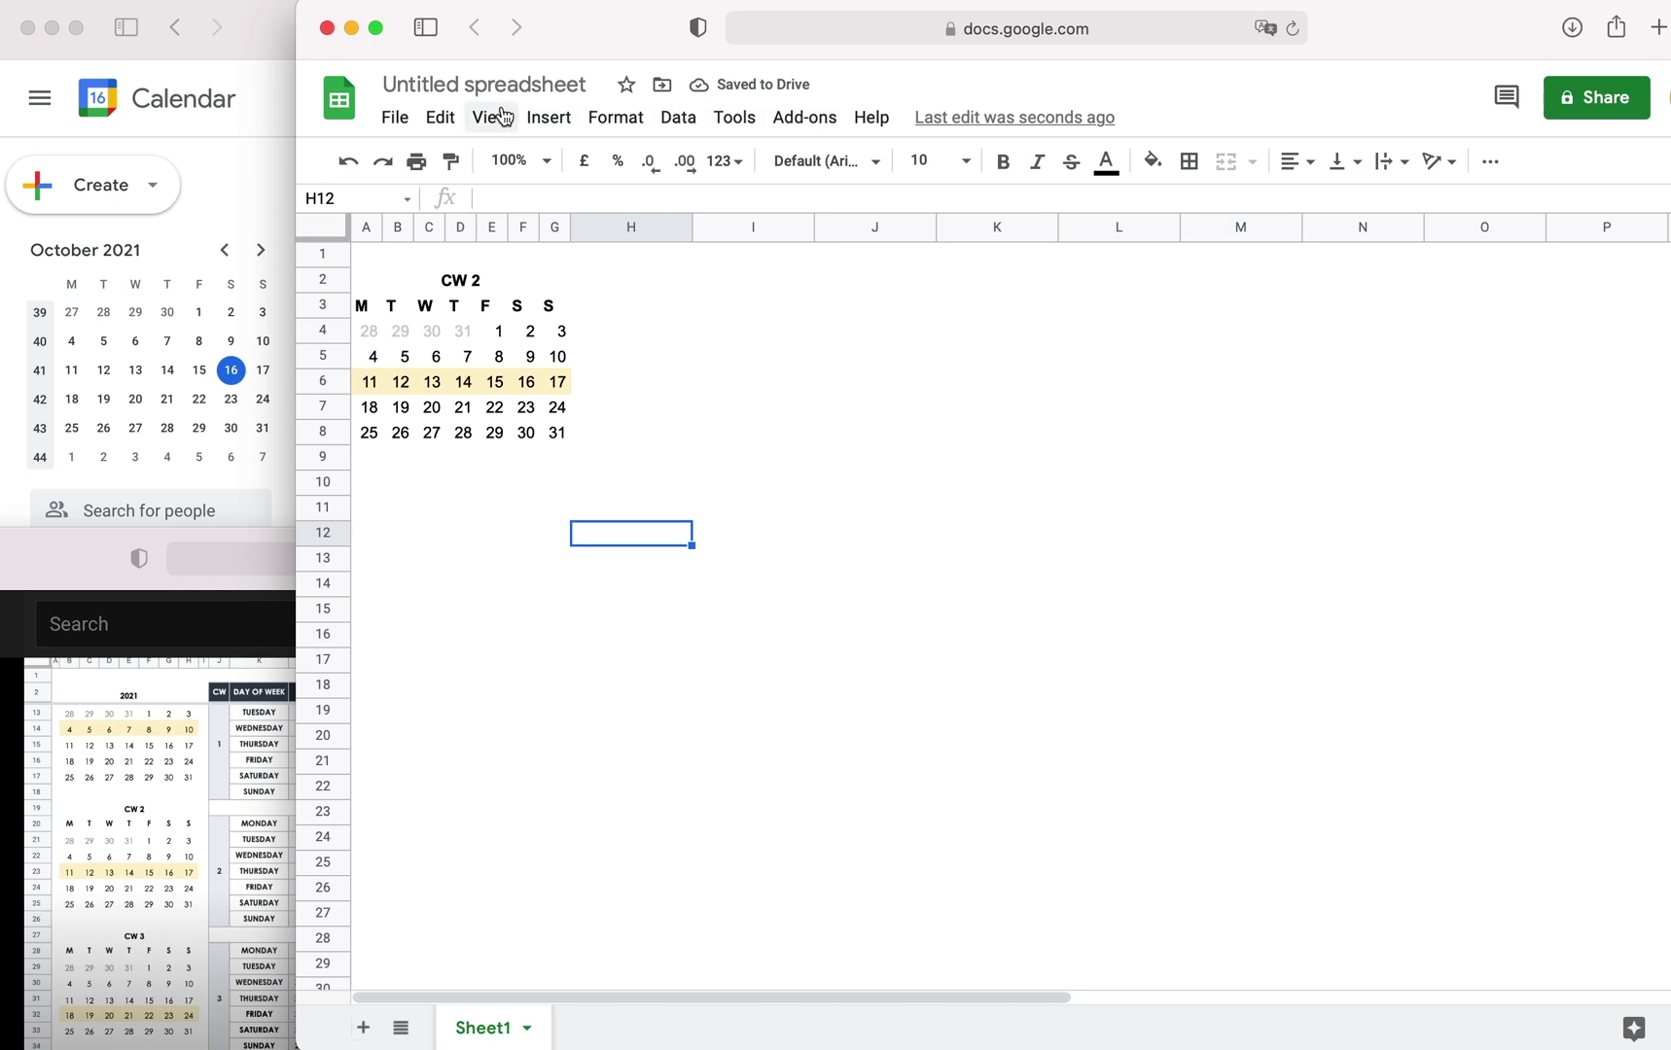
left_click(871, 118)
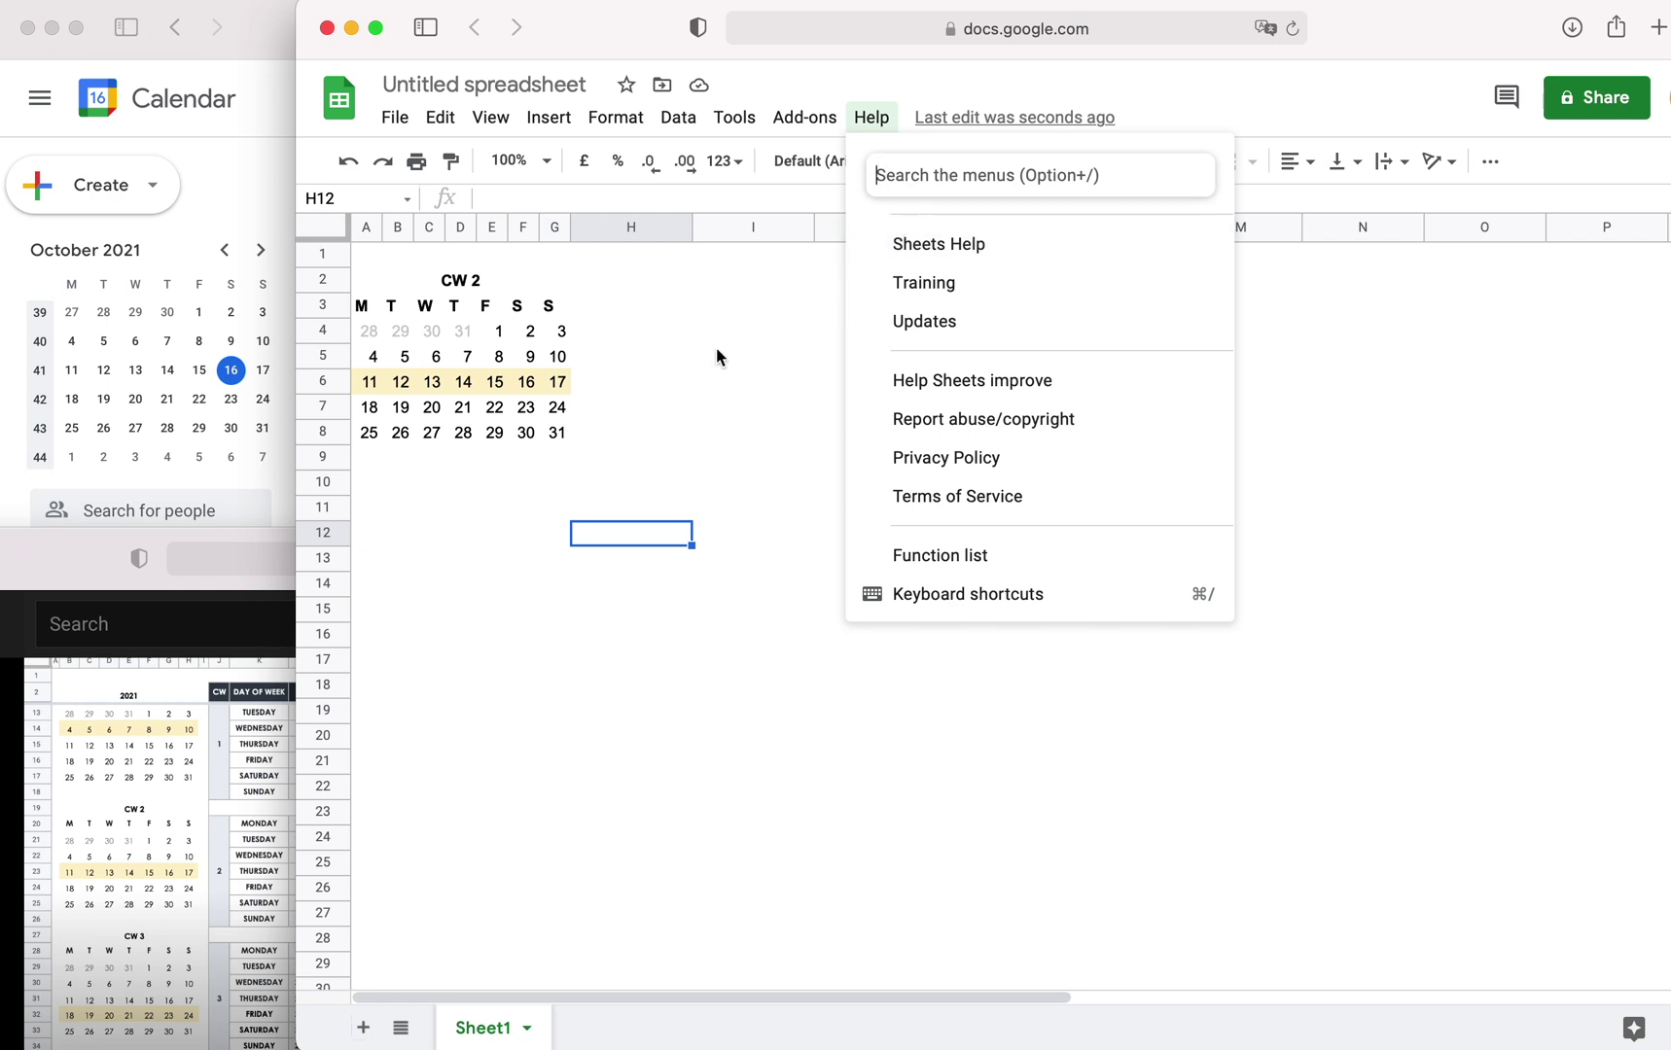
left_click(365, 227)
- Insert one blank column left of column A, shifting the calendar to columns B–H
right_click(366, 227)
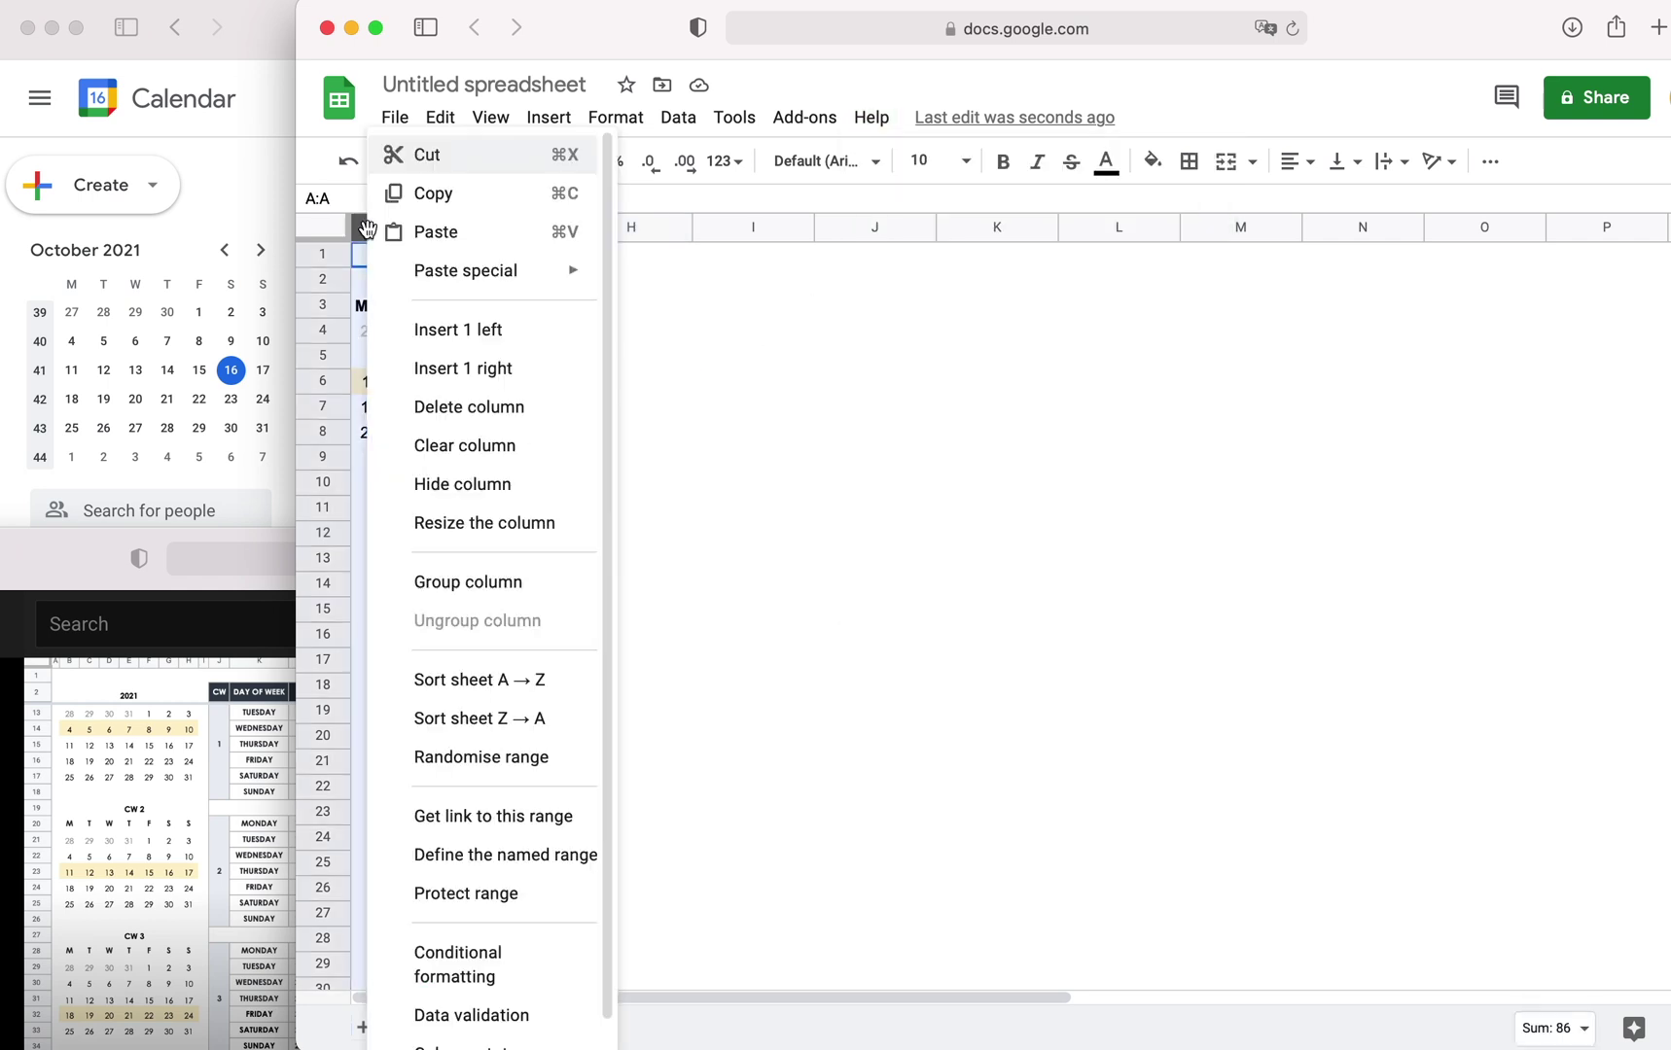
left_click(447, 331)
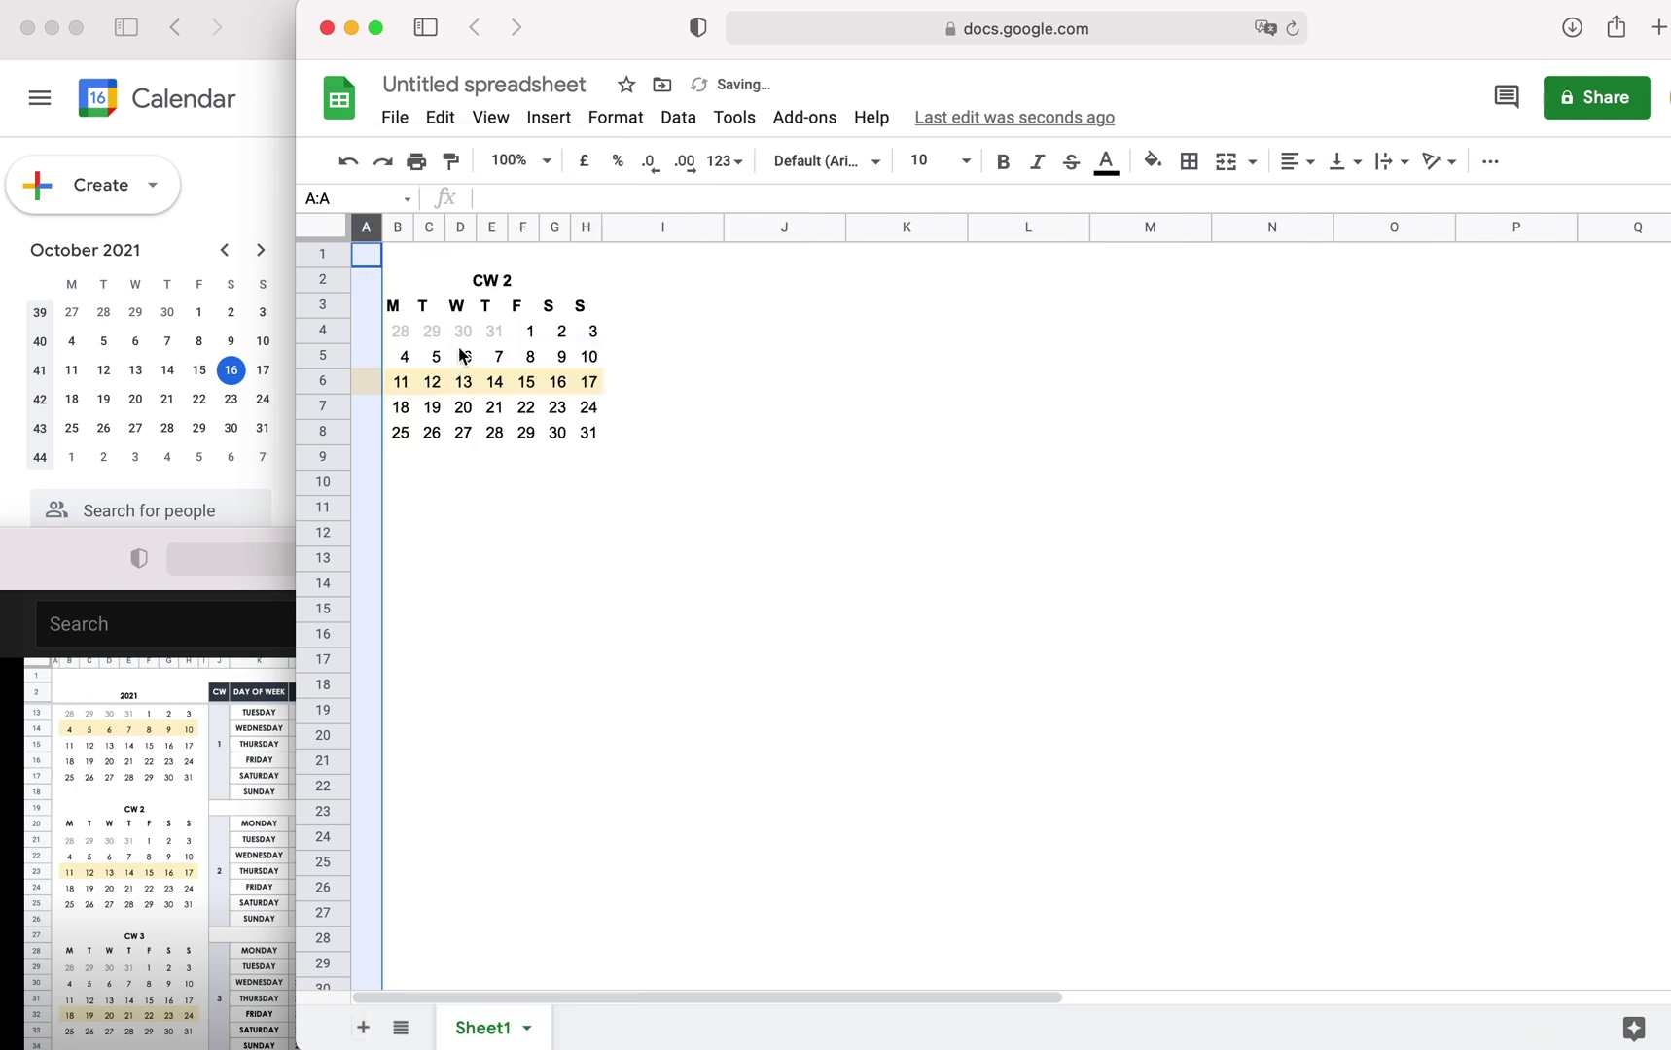
right_click(369, 227)
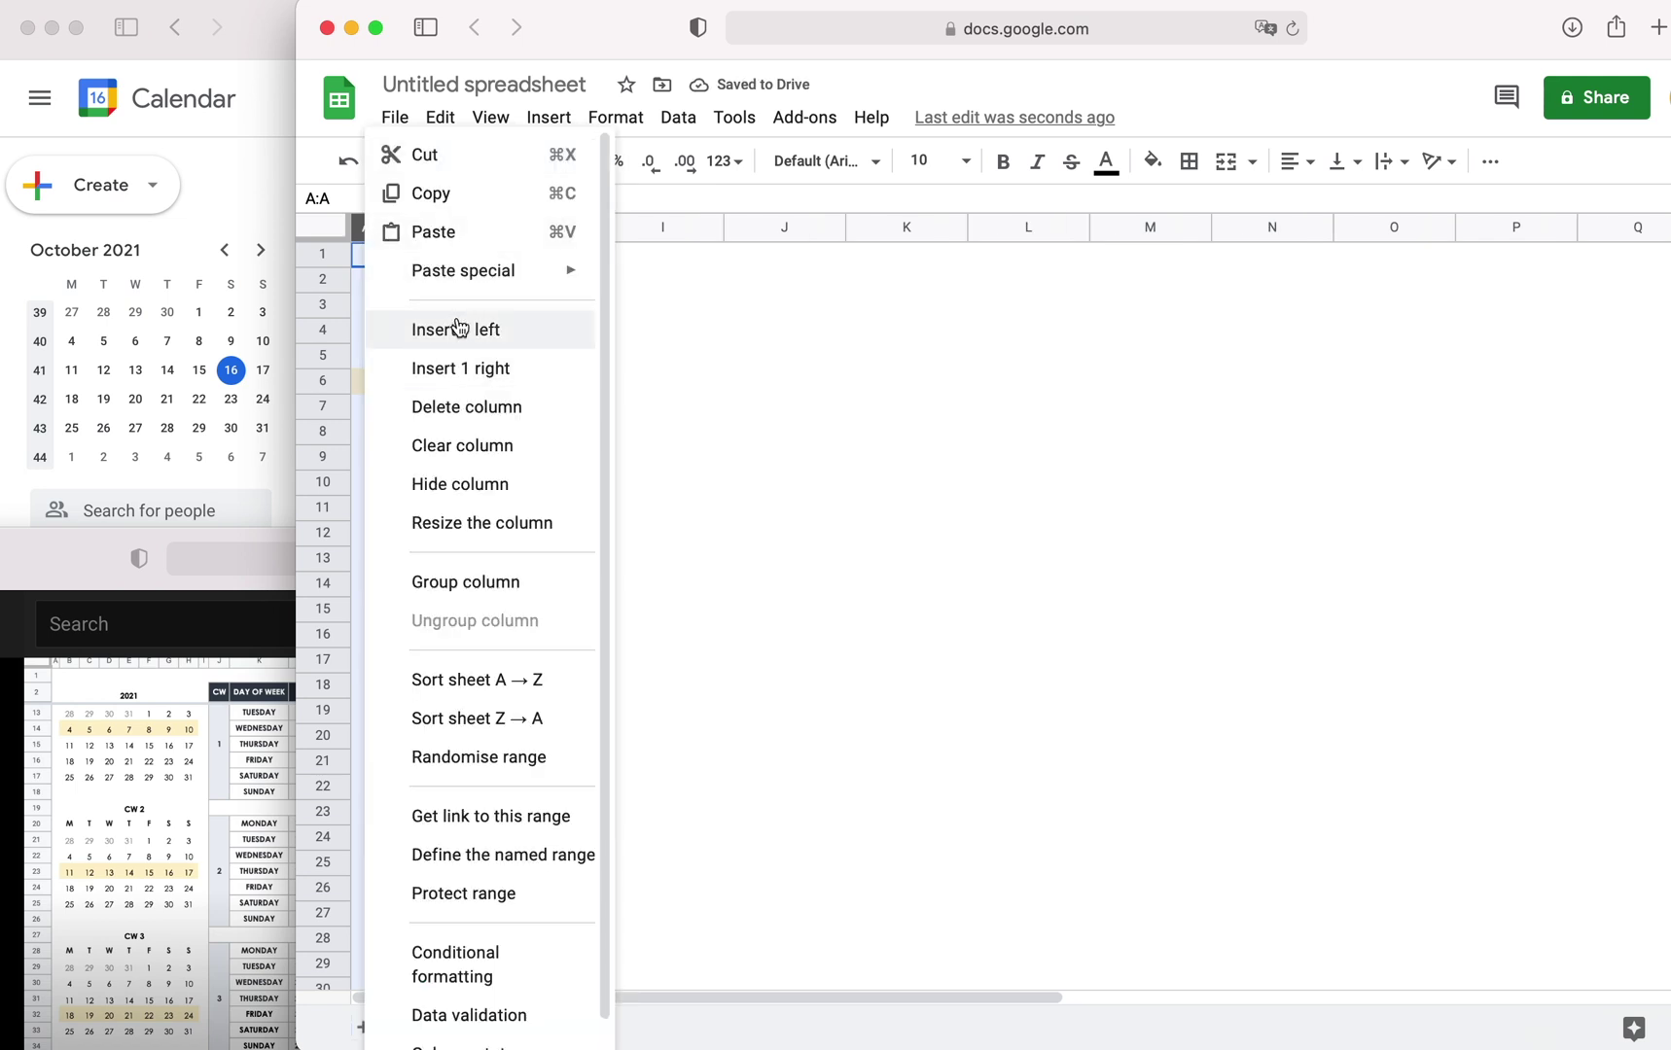
left_click(478, 369)
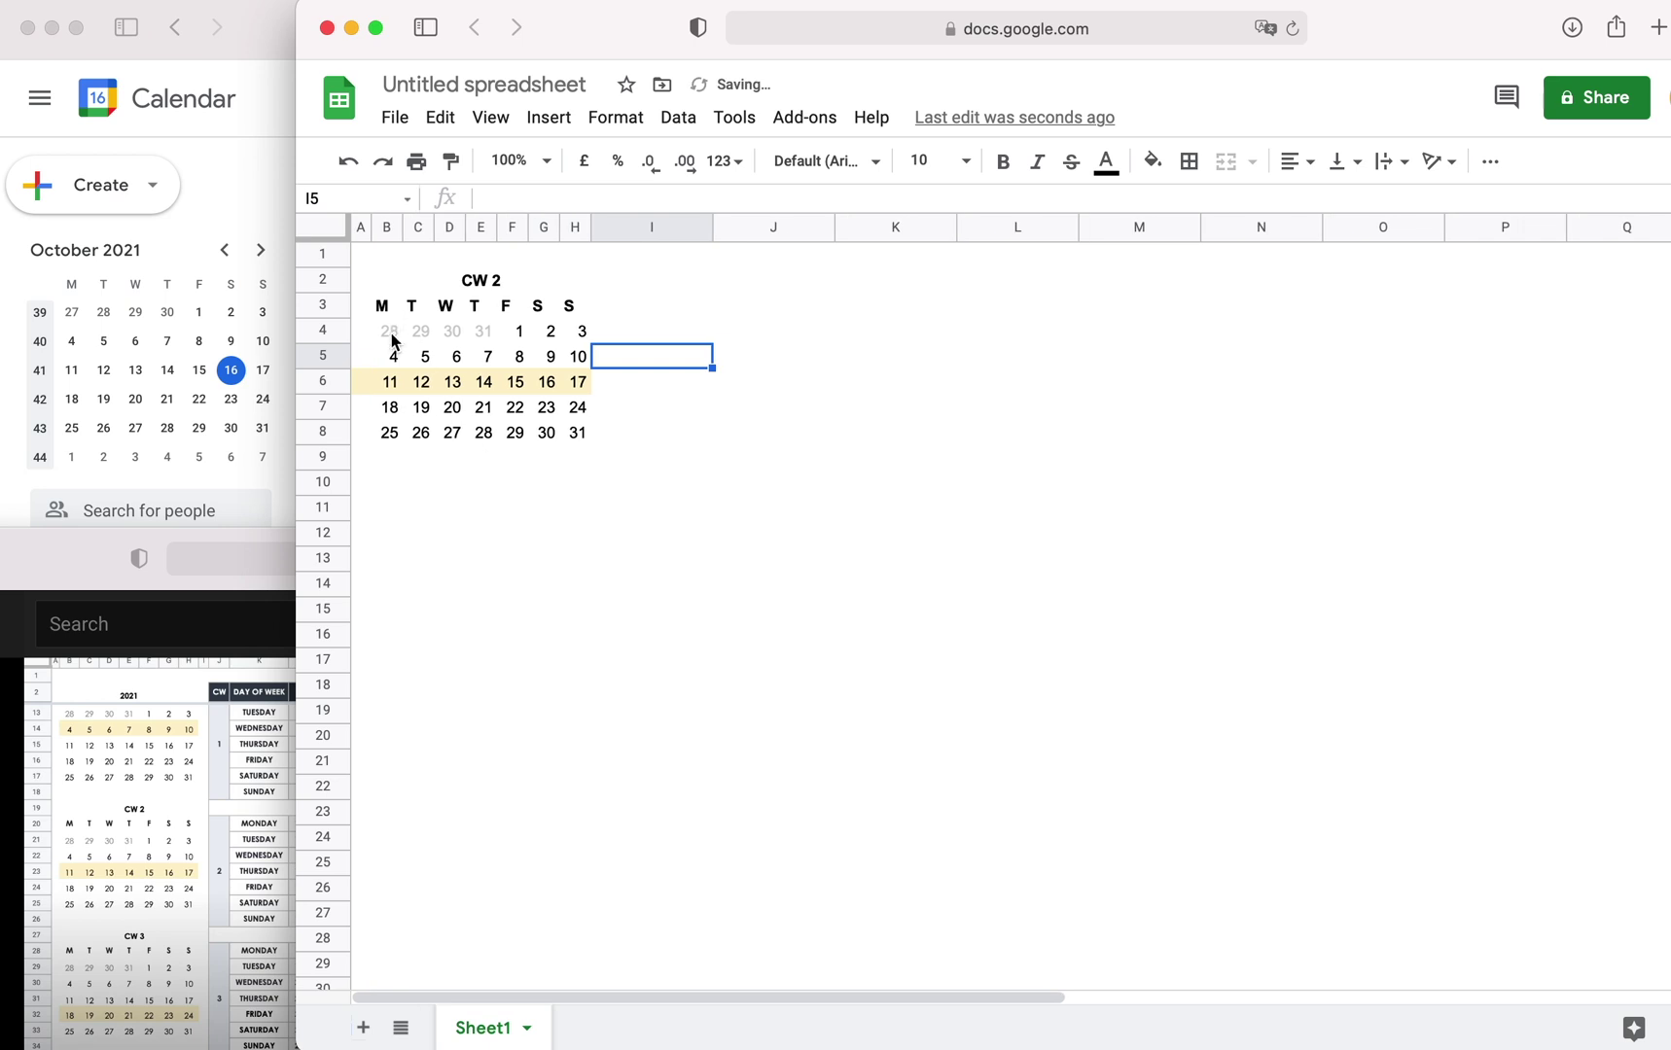
left_click_drag(388, 338, 567, 437)
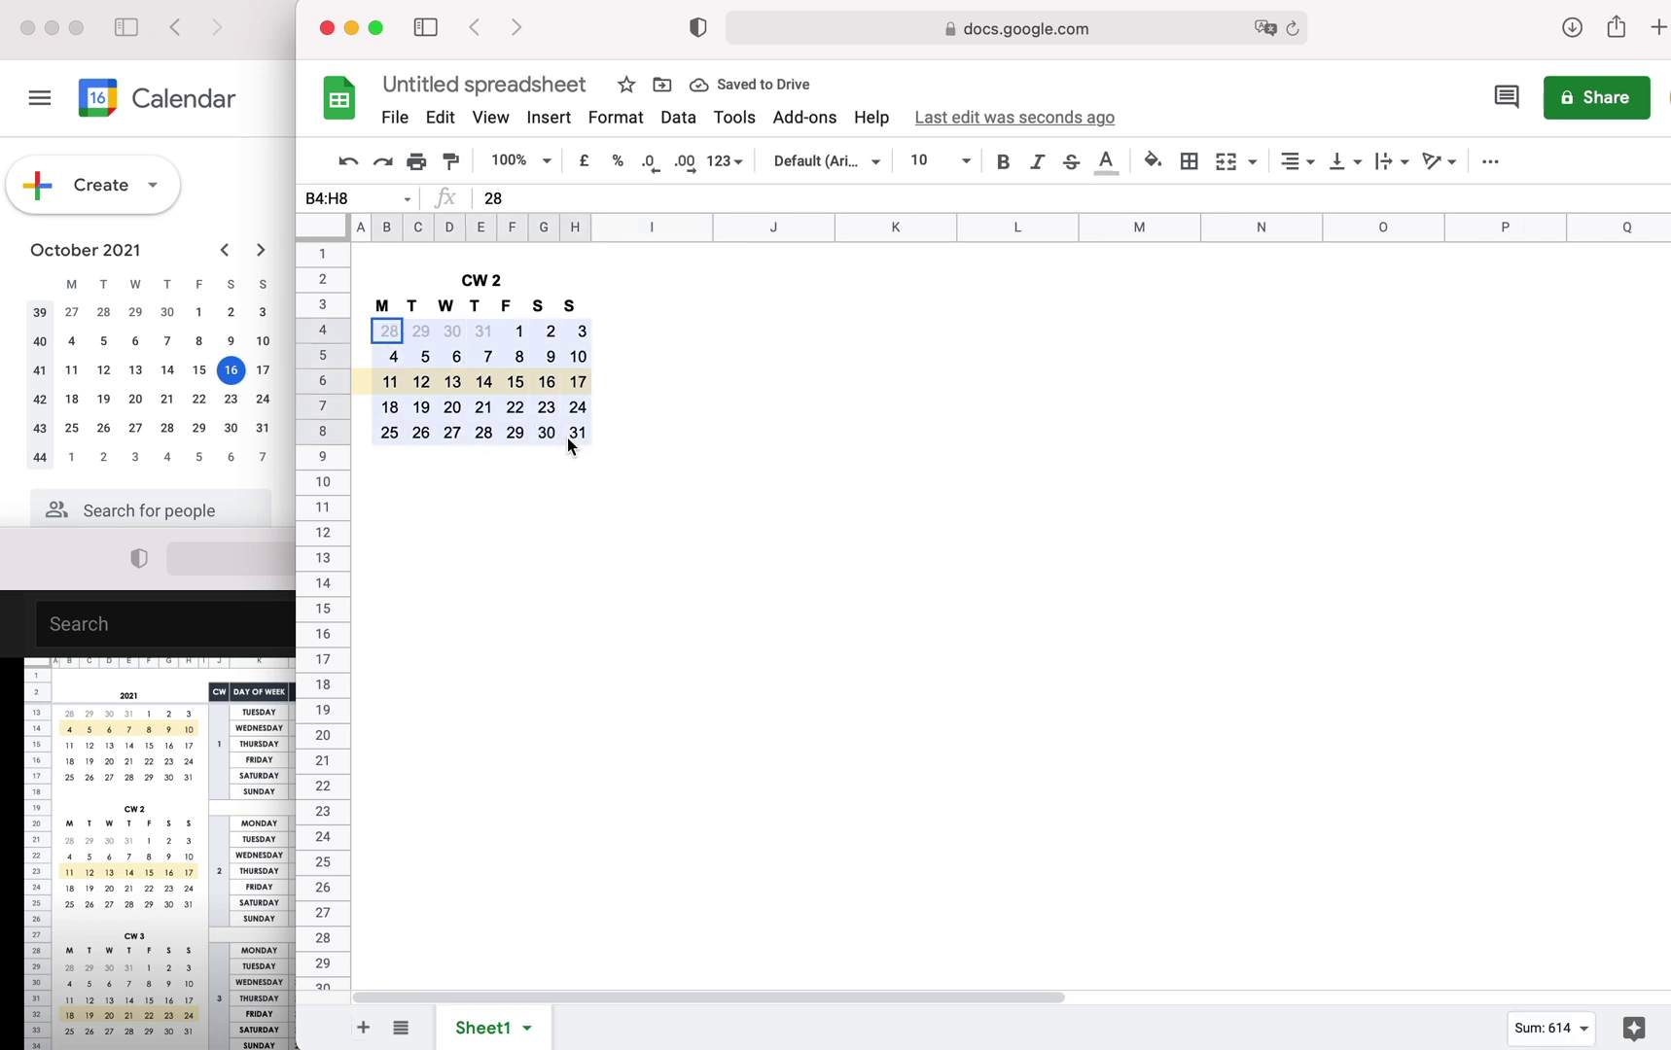
- Centre the dates in B4:H8 and give the margin cell A6 a white fill
left_click(1296, 162)
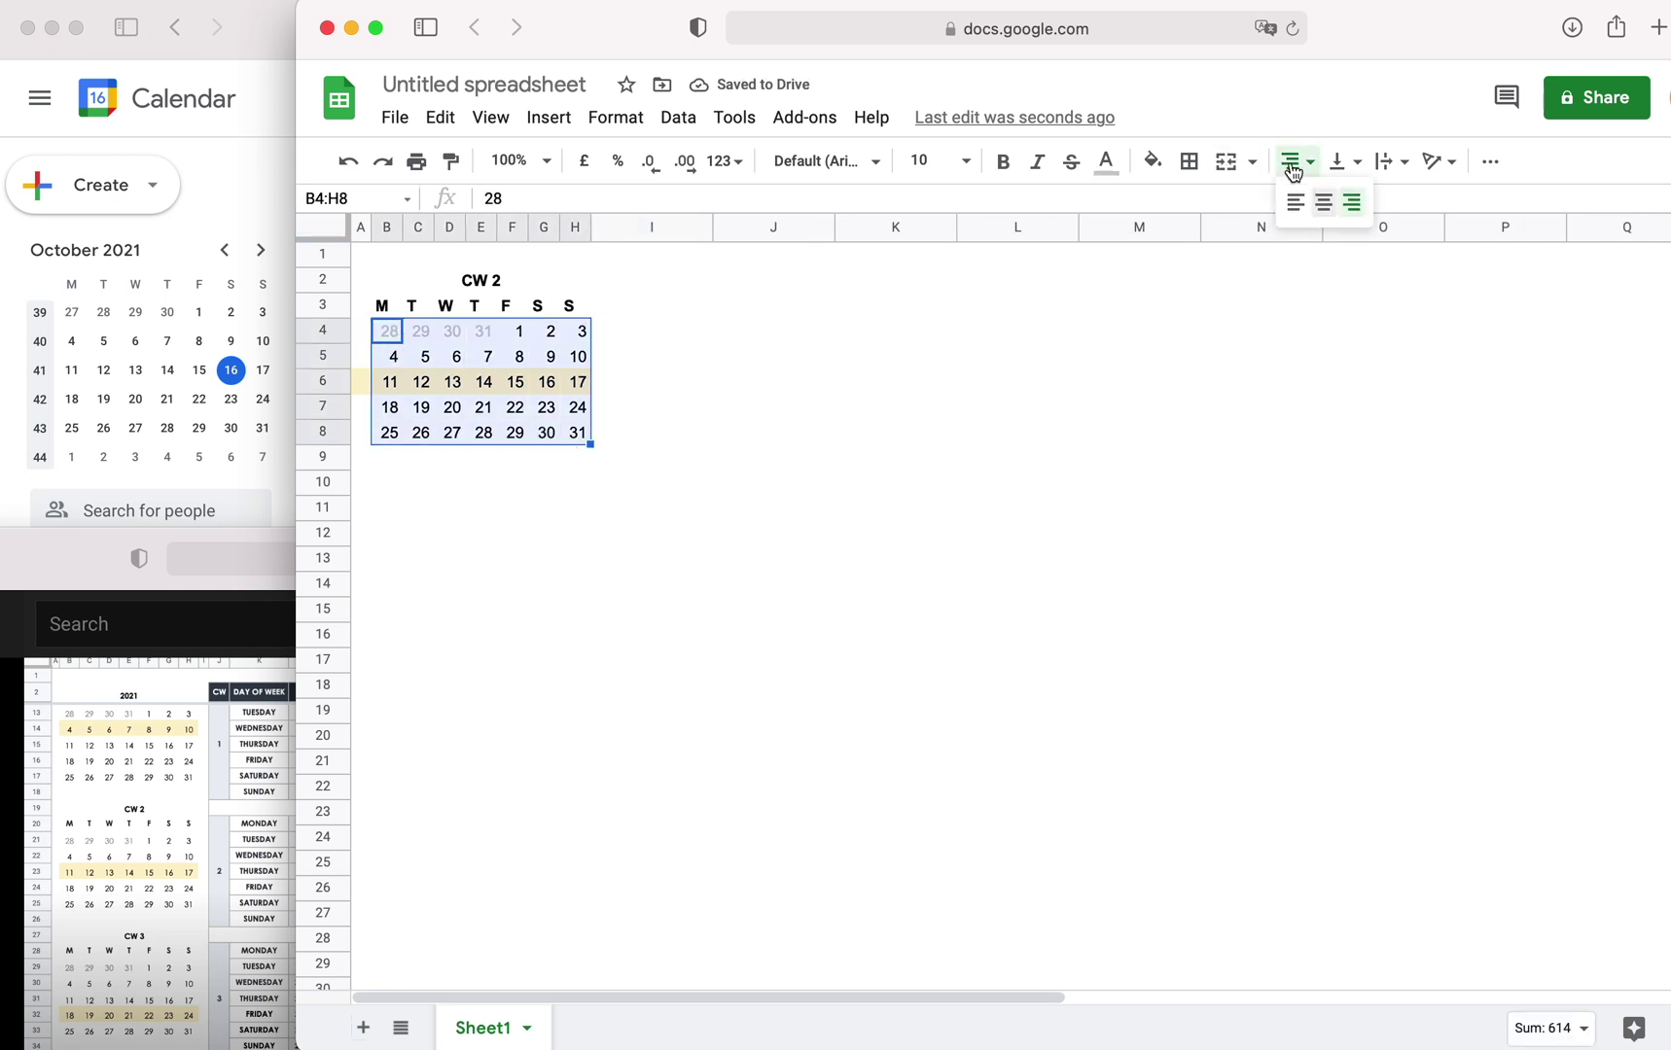
left_click(1326, 202)
left_click(361, 381)
left_click(1152, 161)
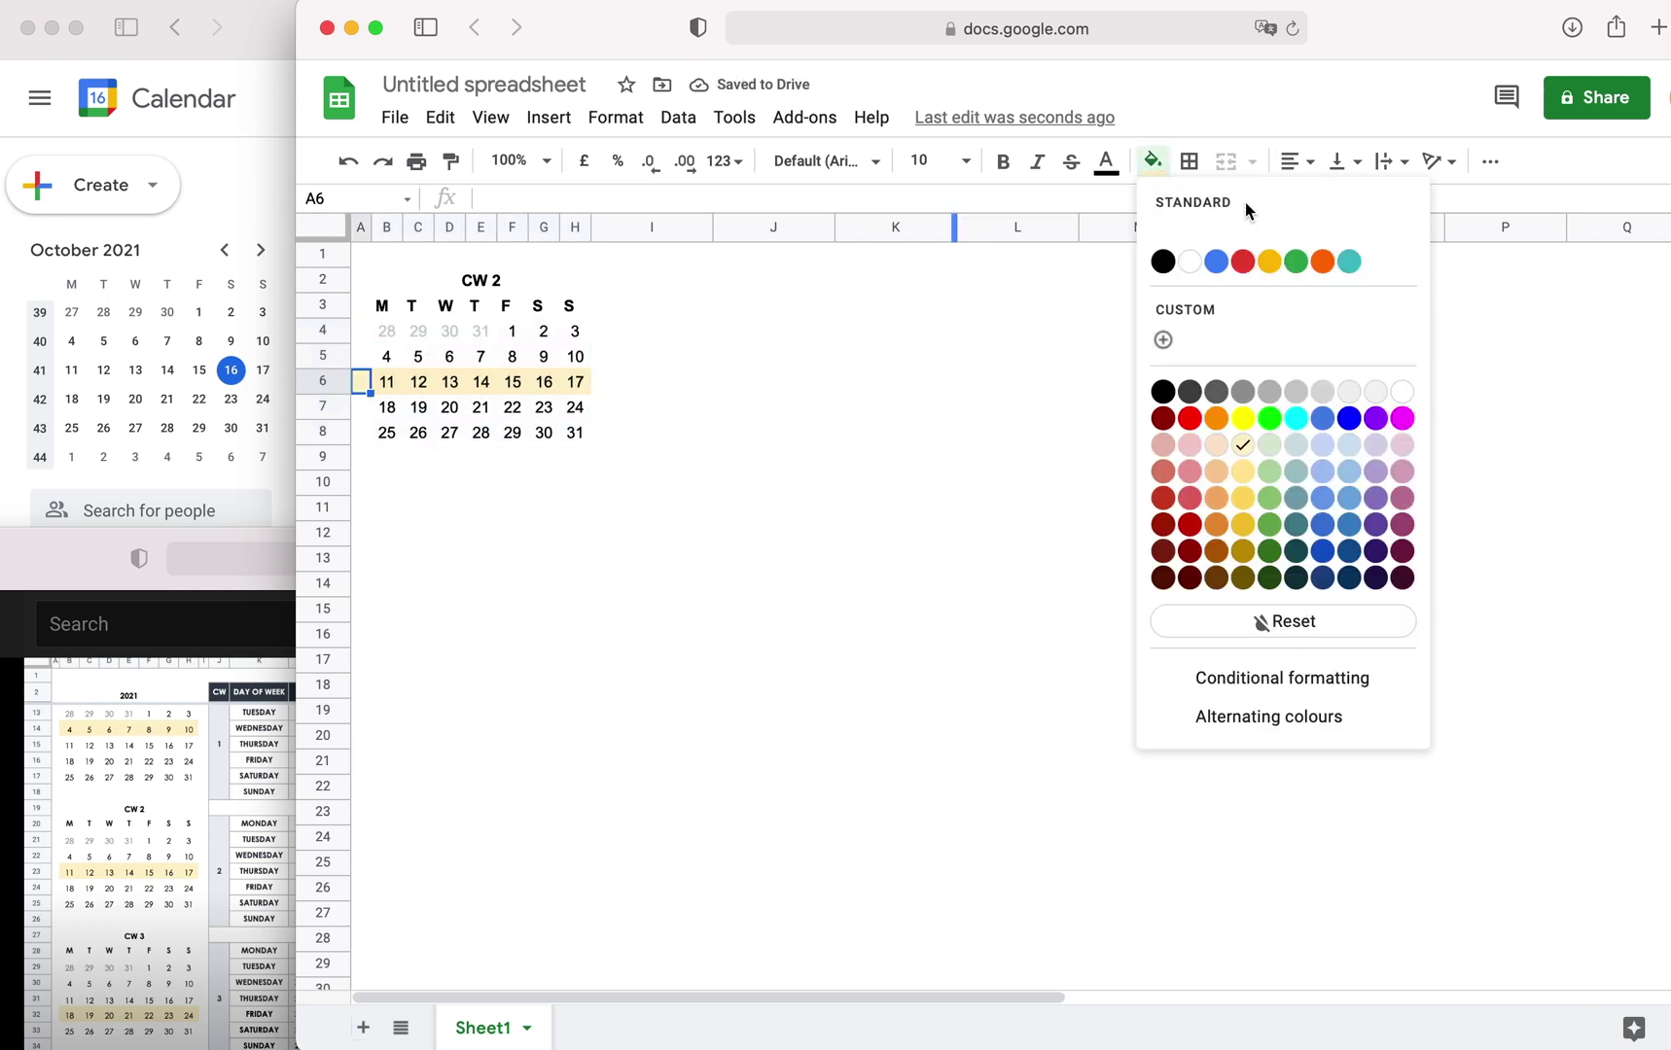
left_click(1186, 271)
left_click(690, 482)
- Apply an outer border around the calendar range B3:H8
left_click_drag(575, 432, 386, 307)
left_click(1189, 161)
left_click(1329, 209)
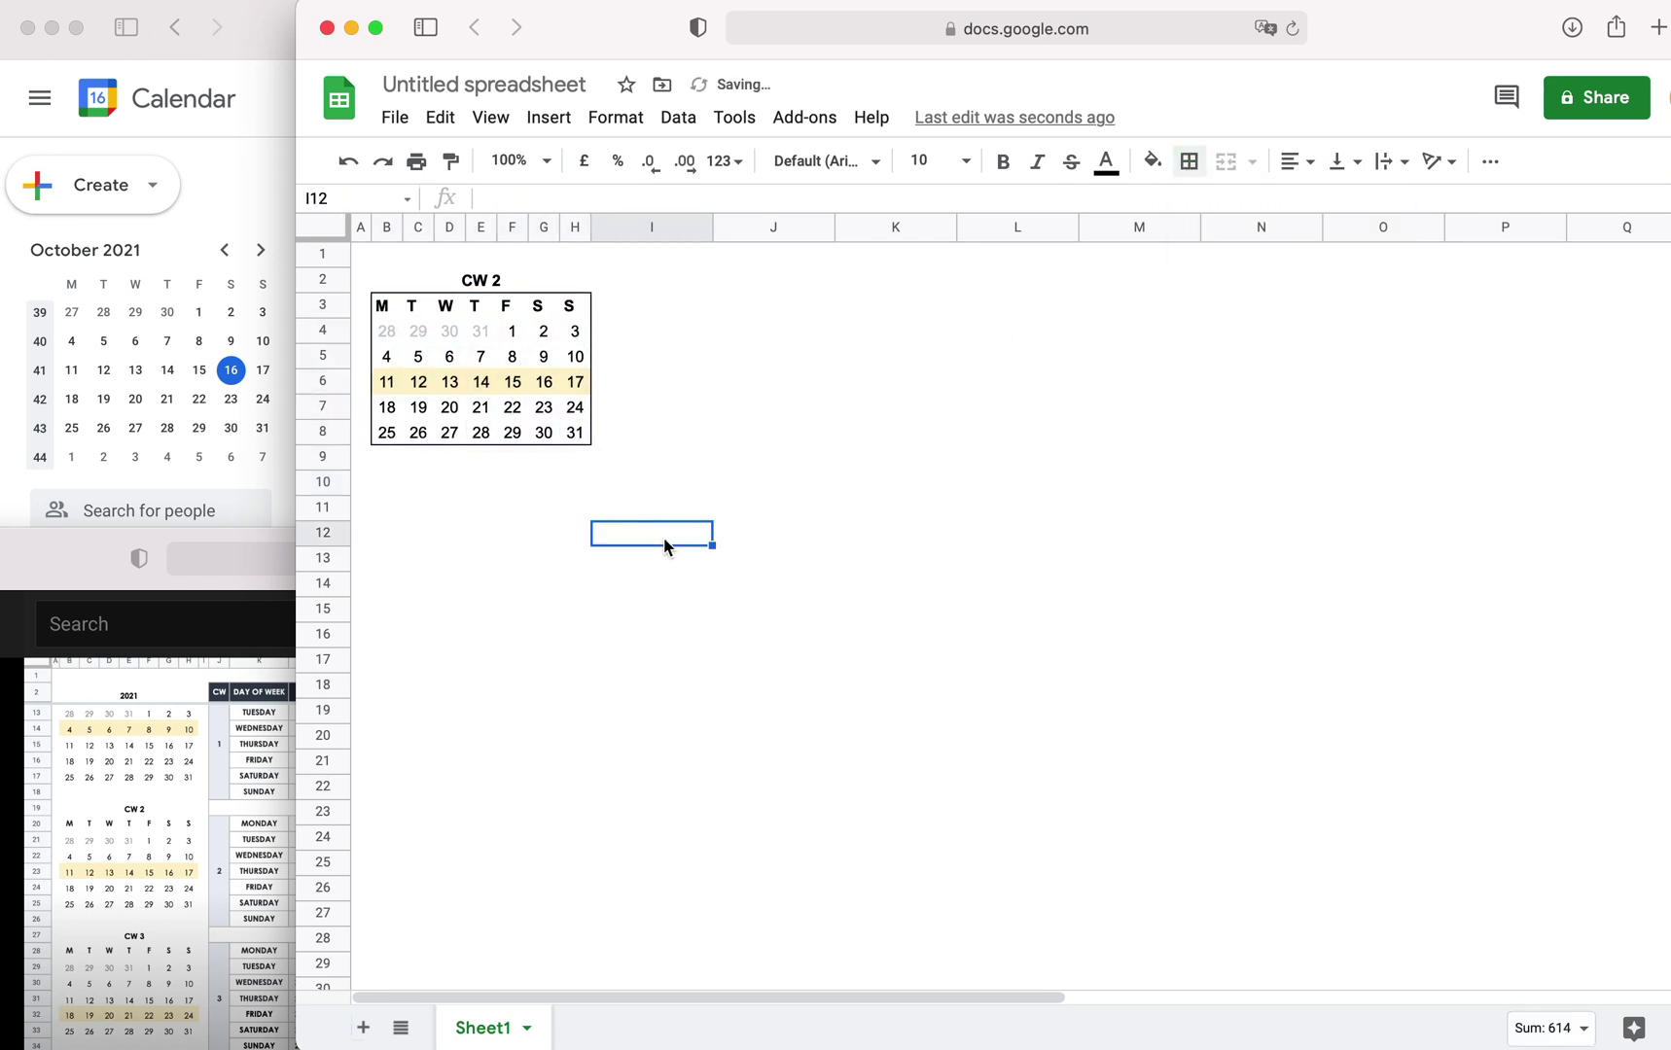